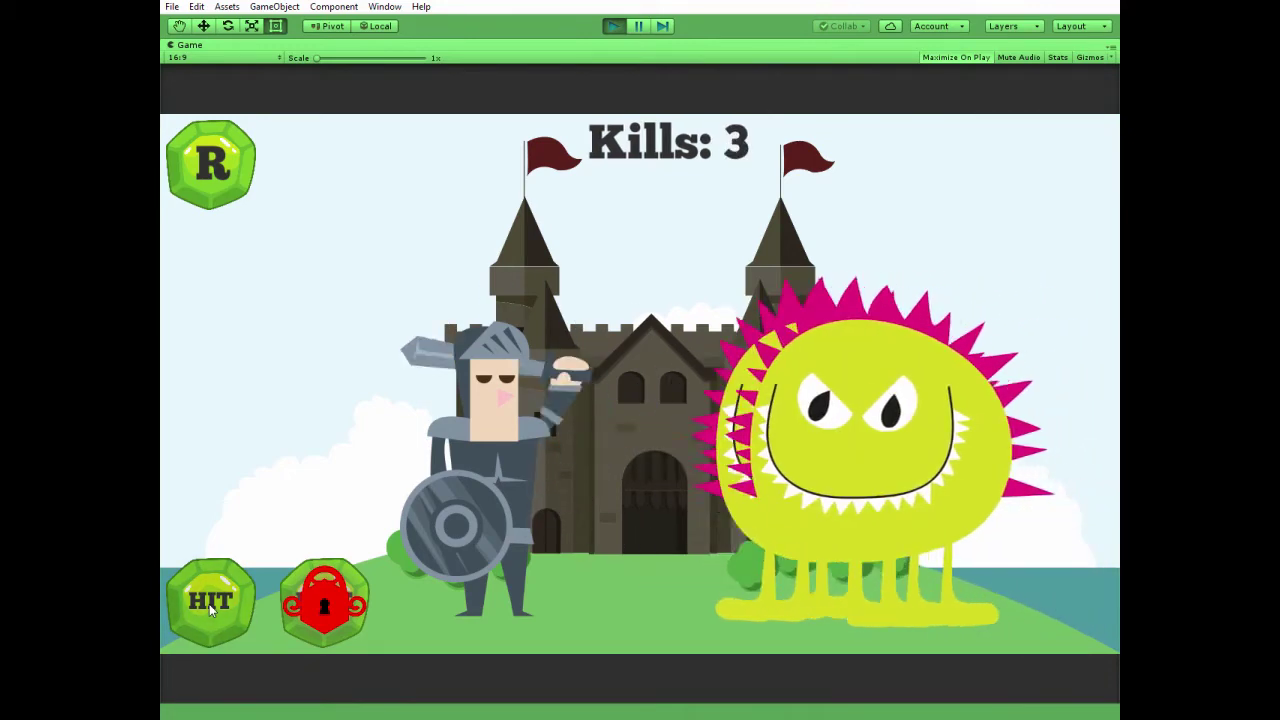
Attack monsters repeatedly with HIT to build up kills until the FIRE lock clears.
left_click(210, 603)
left_click(210, 603)
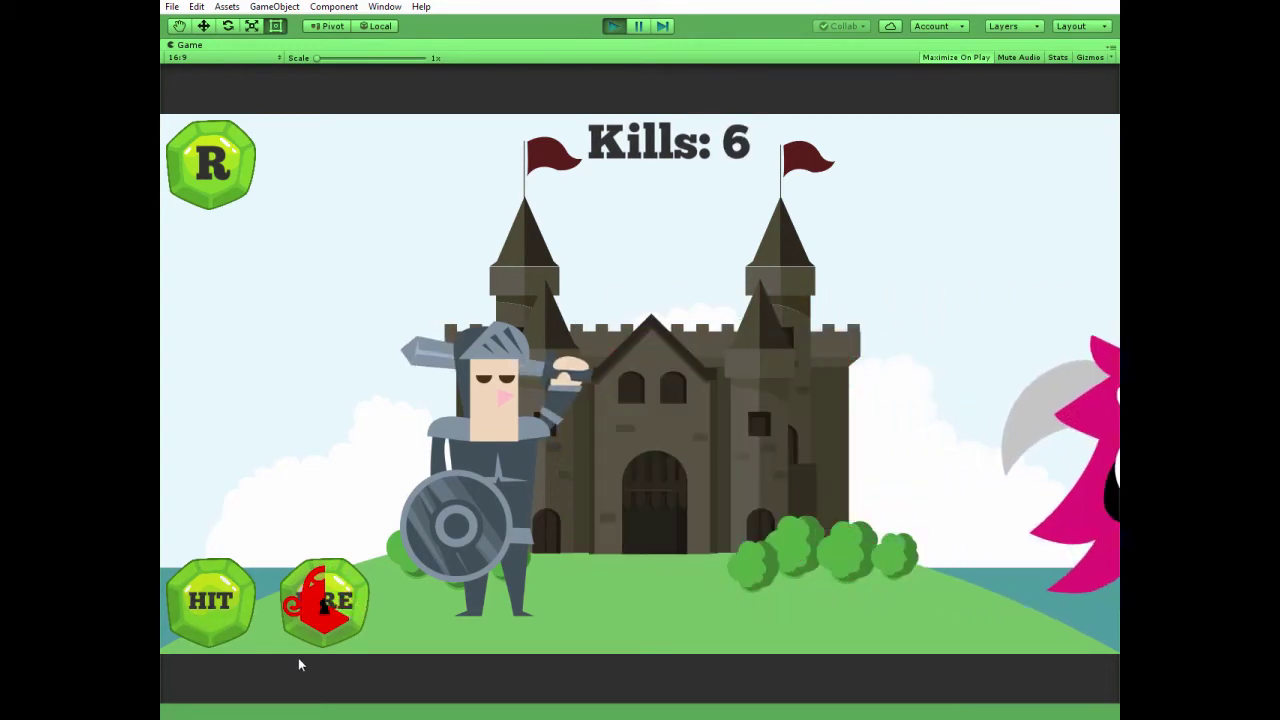
left_click(228, 606)
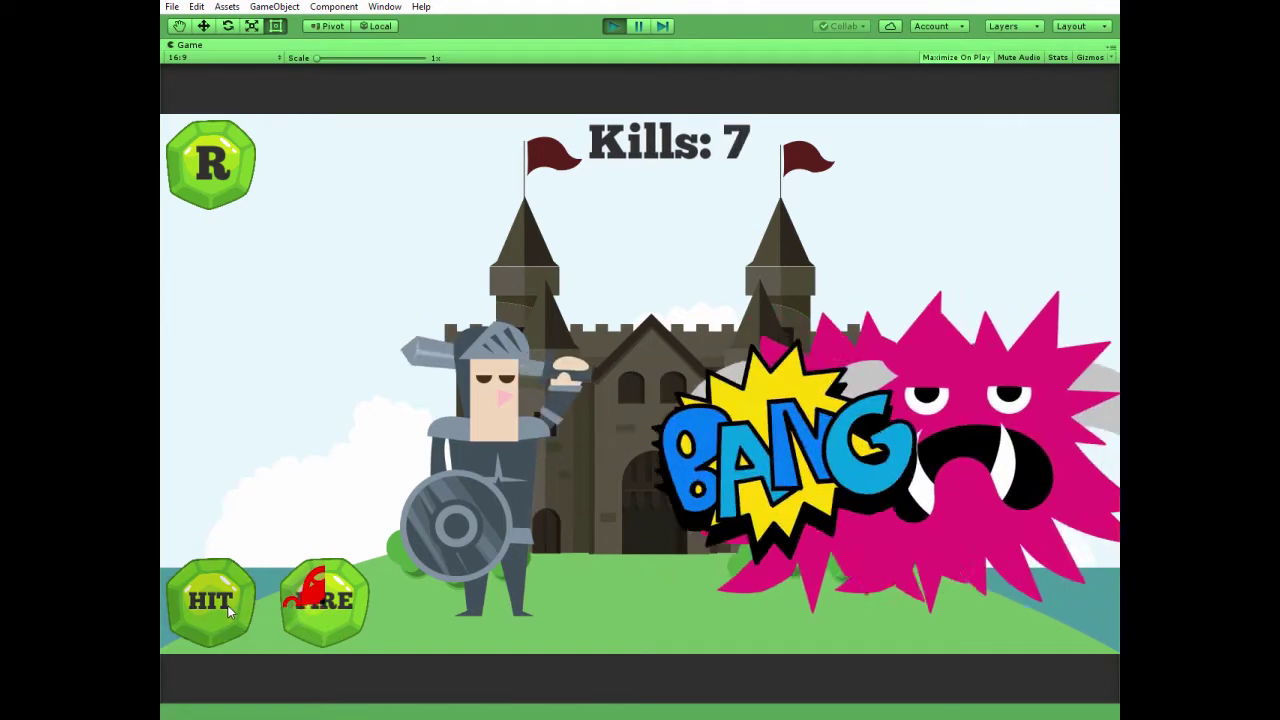
left_click(227, 605)
left_click(227, 605)
left_click(330, 619)
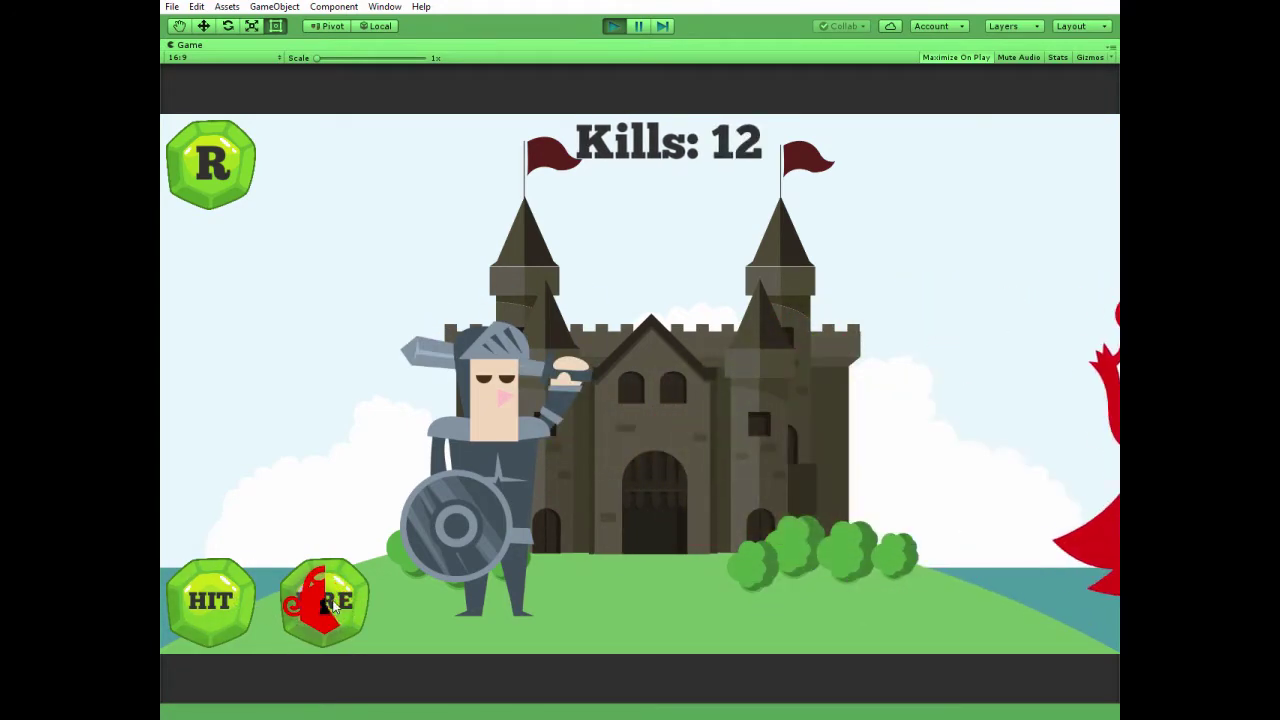
left_click(226, 605)
left_click(226, 605)
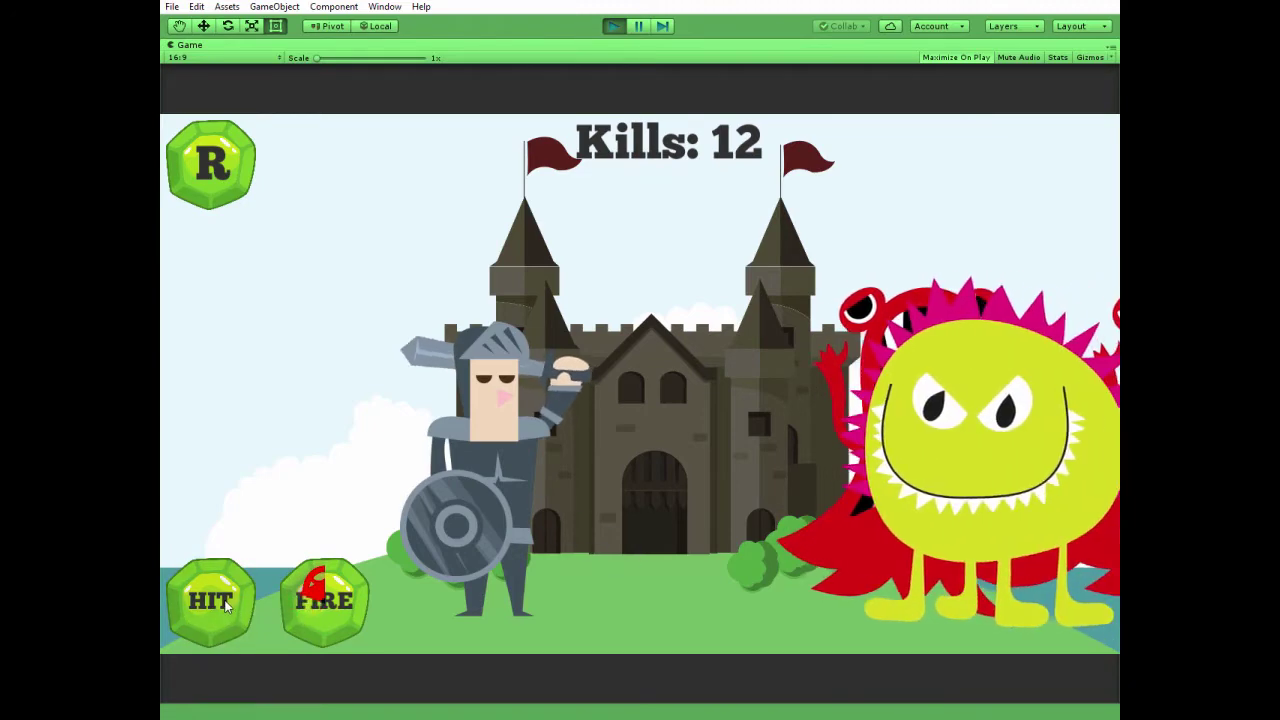
left_click(227, 605)
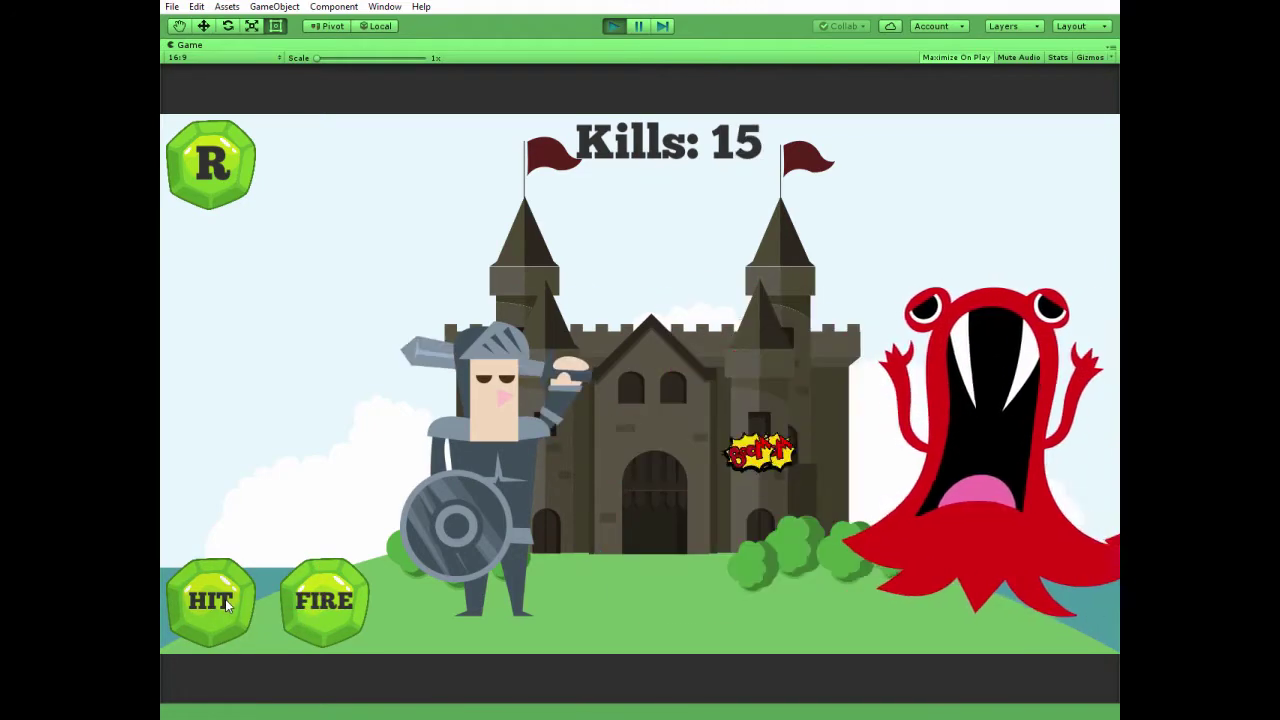
Launch a fireball with FIRE, then keep attacking with HIT while it reloads.
left_click(333, 617)
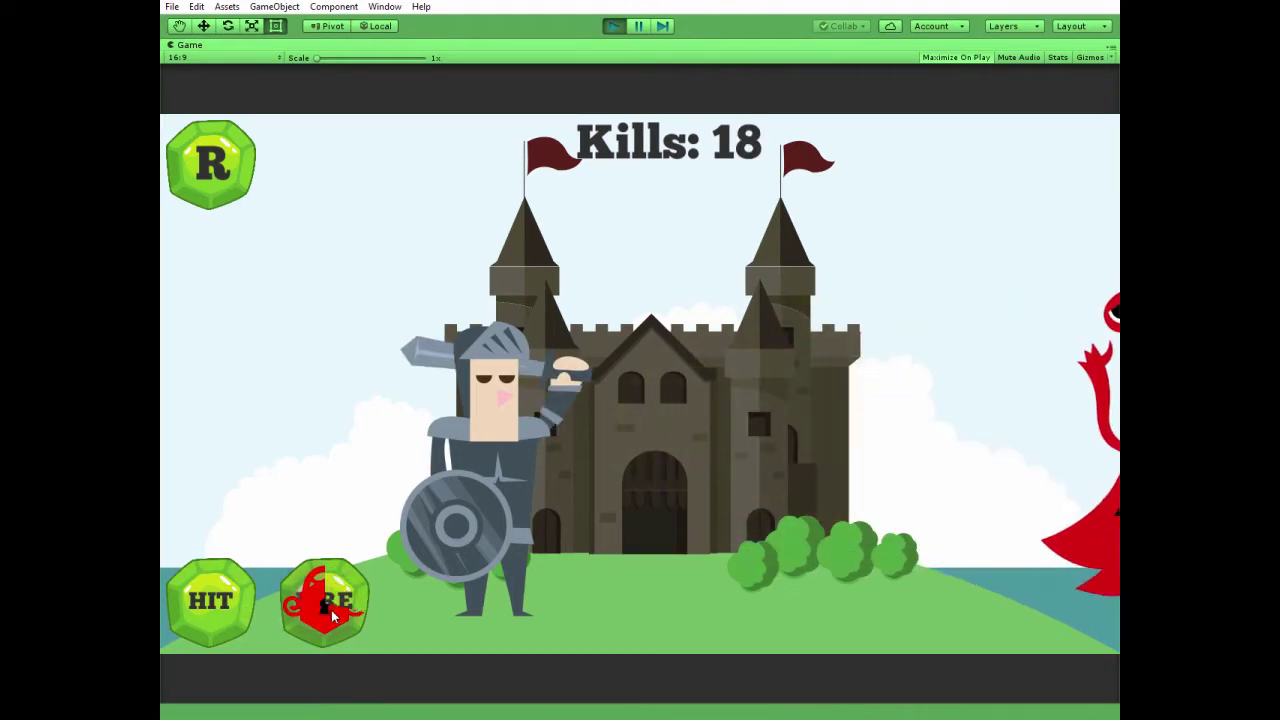
left_click(226, 602)
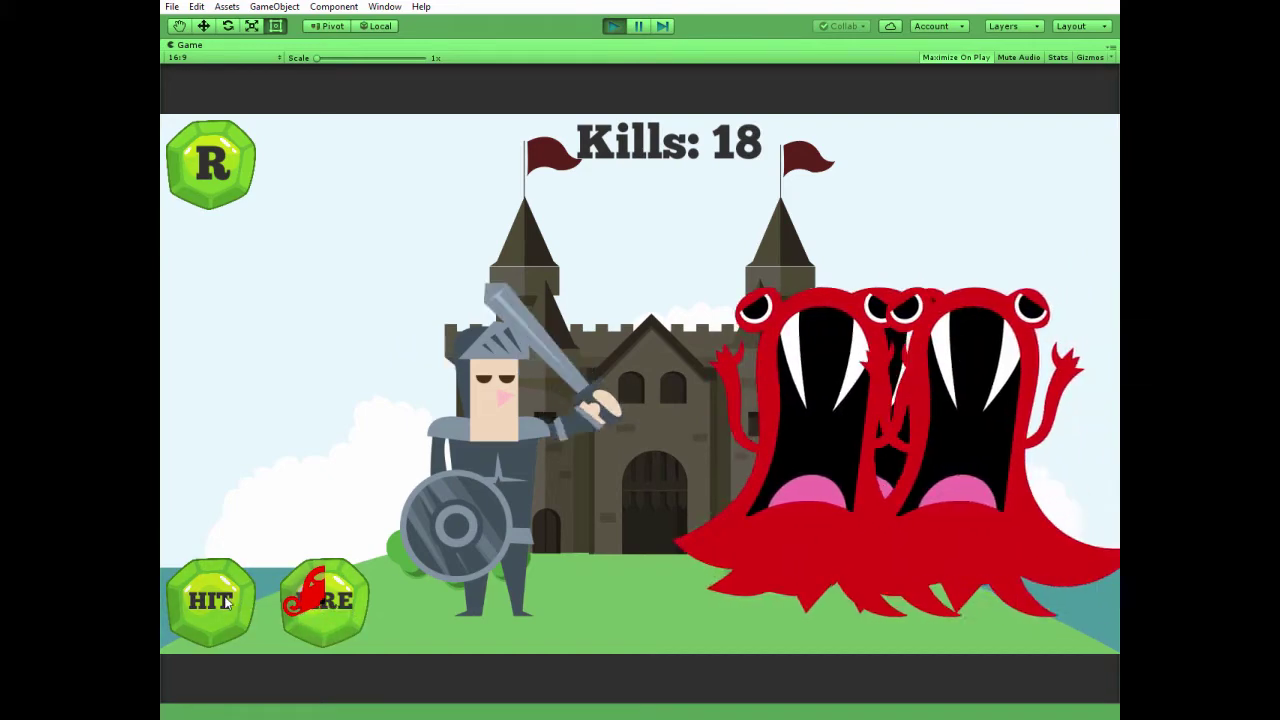
left_click(226, 602)
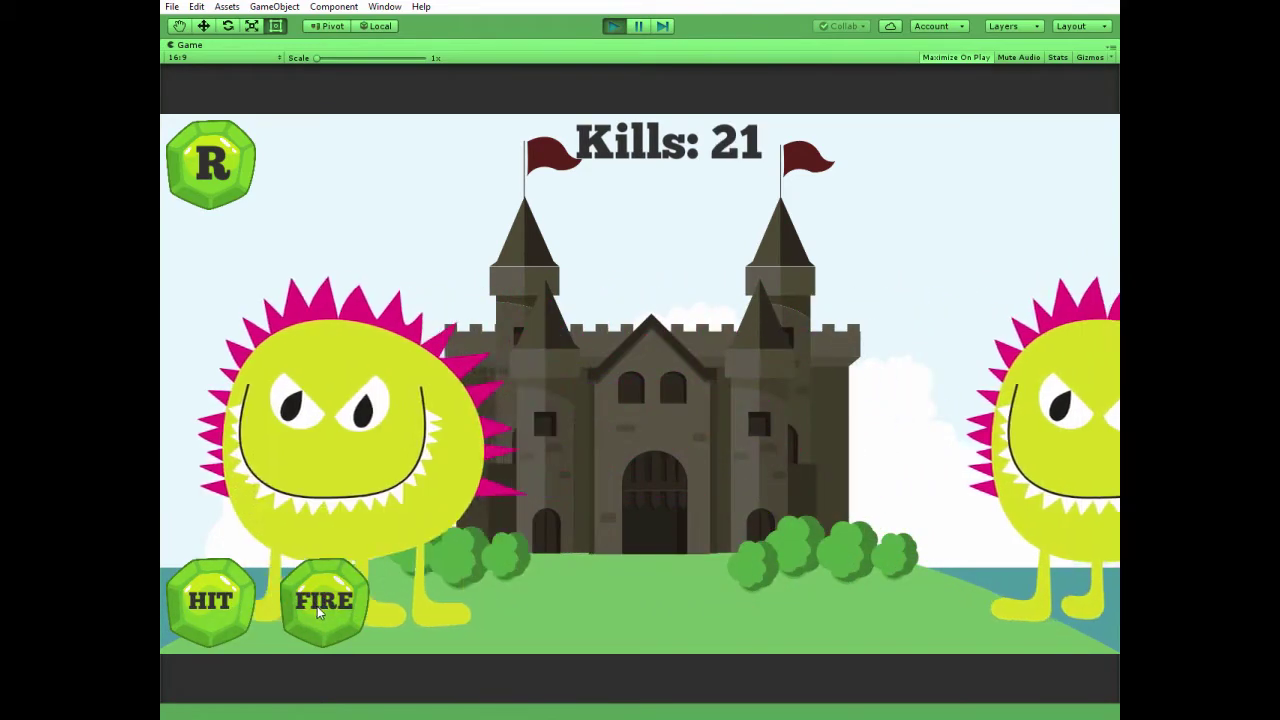
Stop the playtest and create an empty FireBall object reset to the origin.
key("ctrl+p")
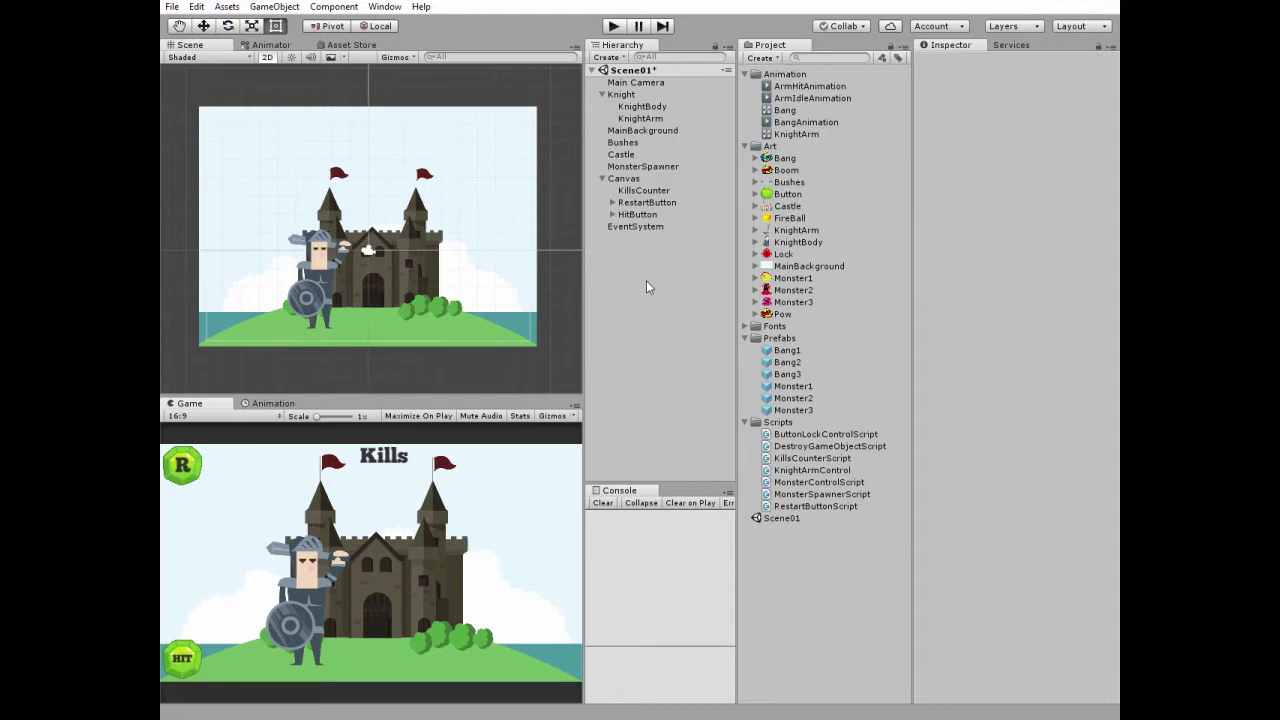
left_click(769, 219)
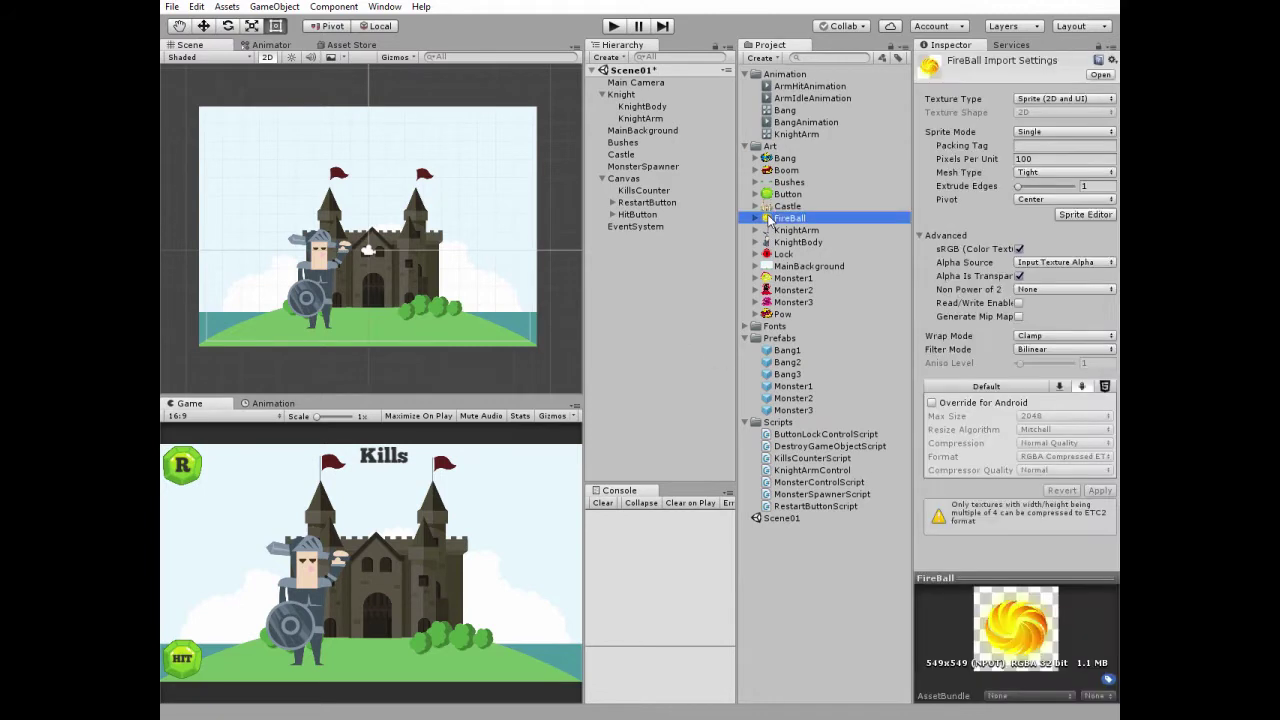
left_click(689, 258)
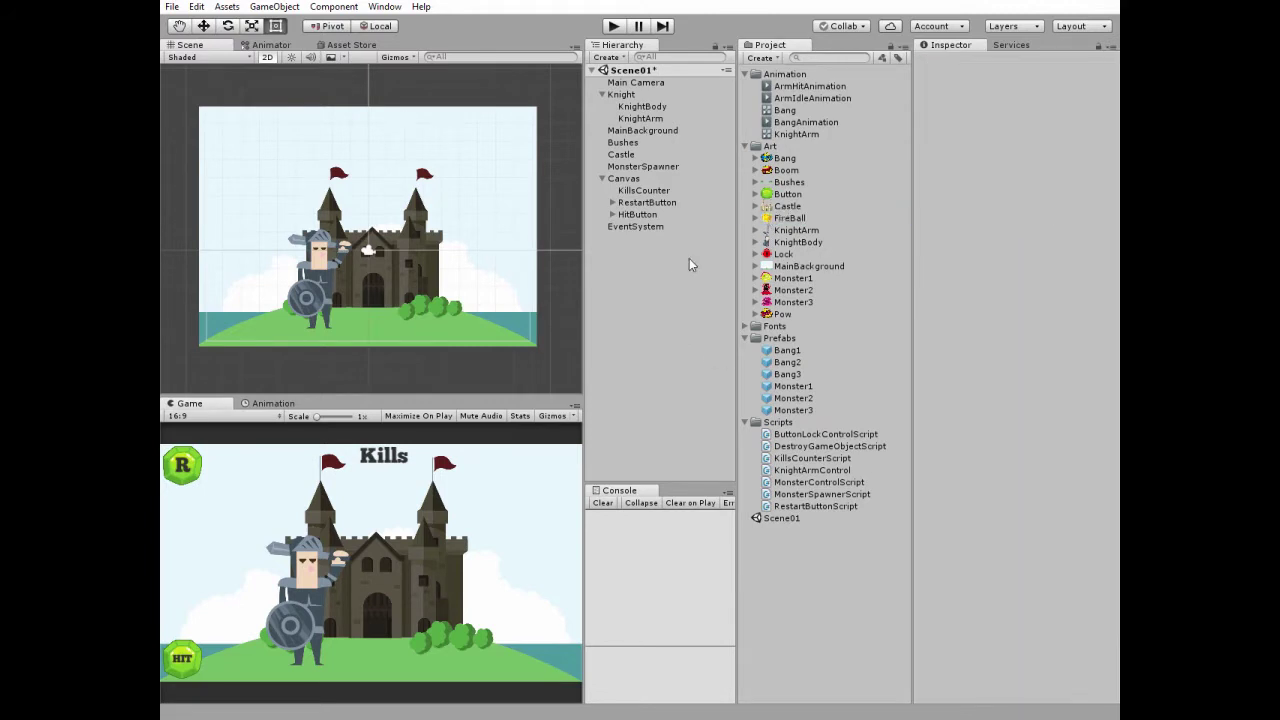
left_click(606, 57)
left_click(617, 72)
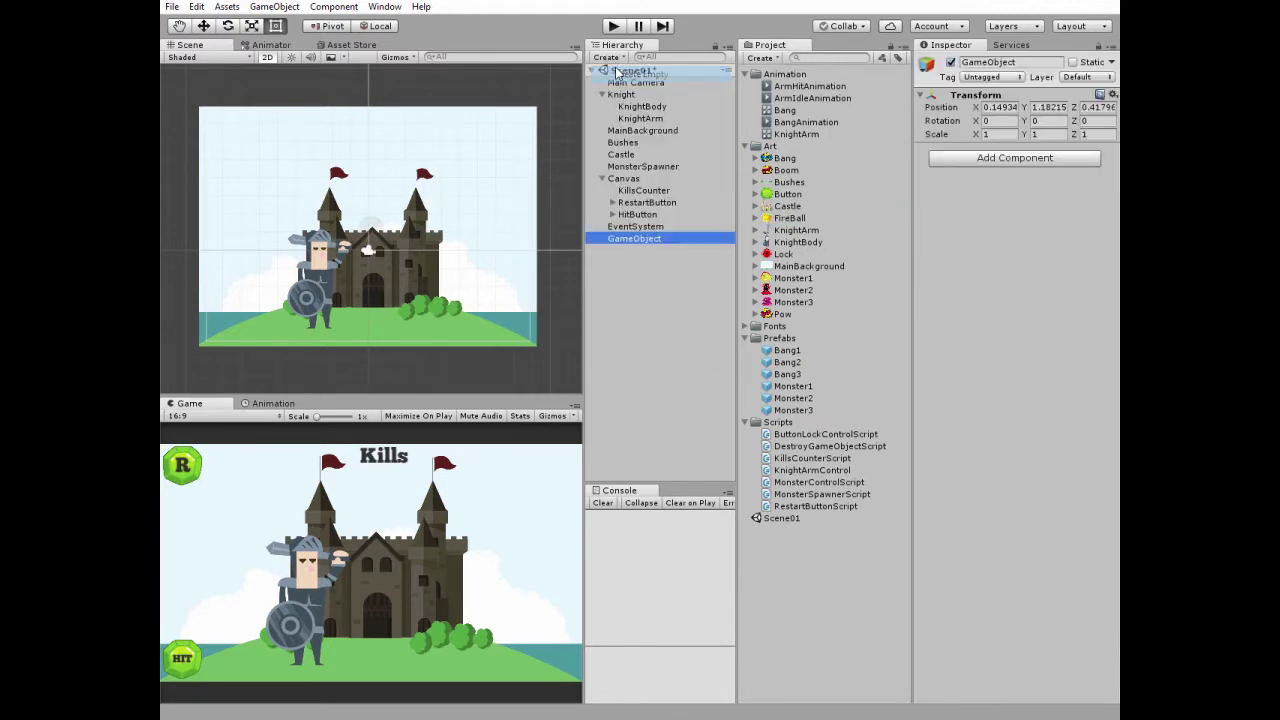
left_click(636, 239)
type("FireBal")
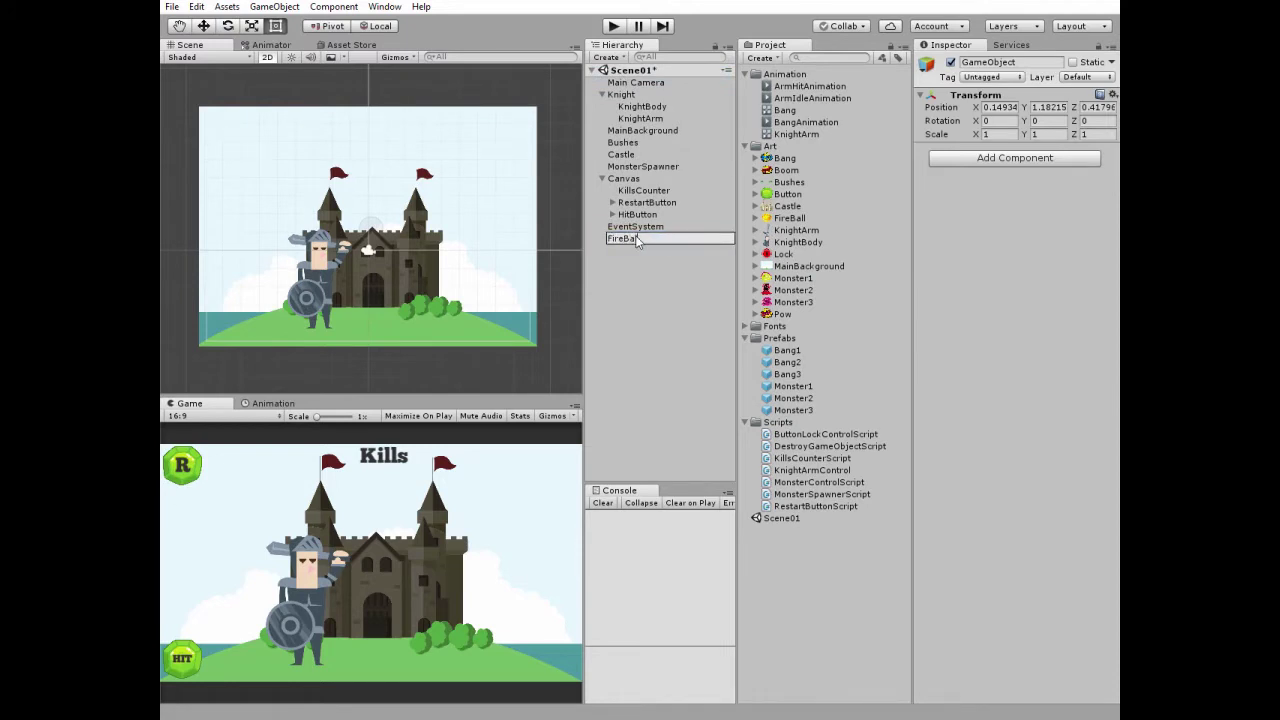
key("Return")
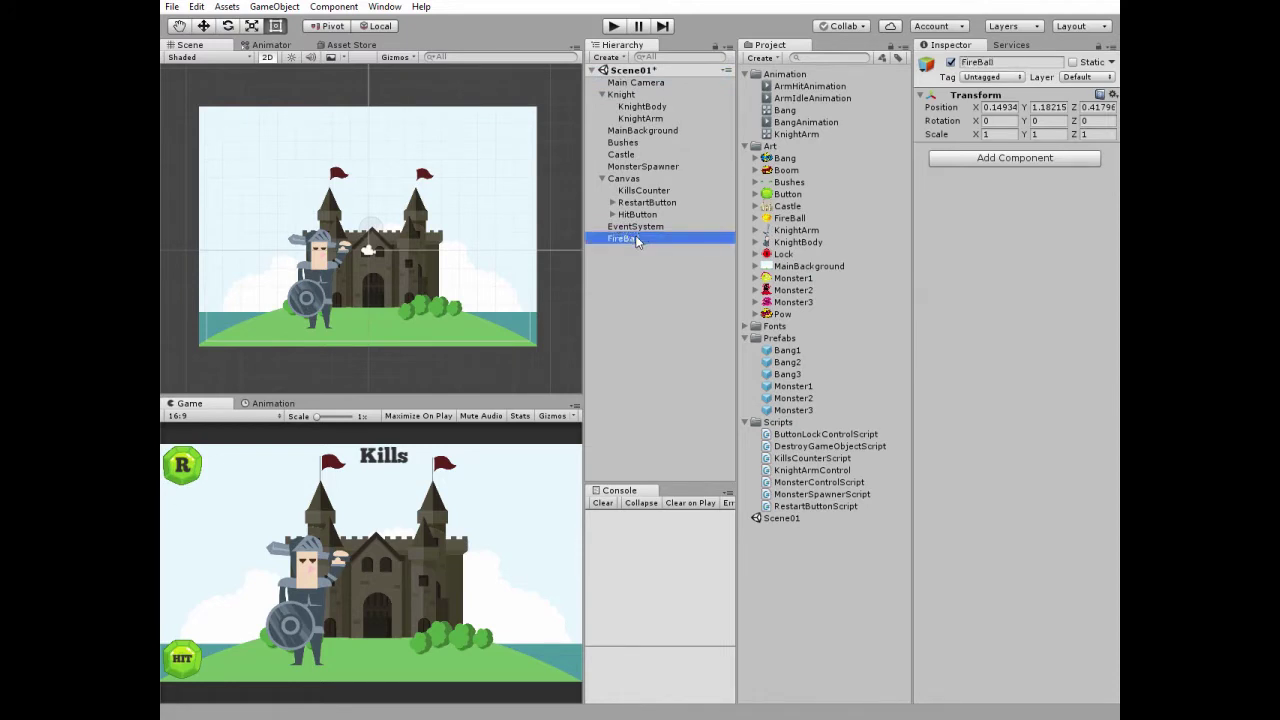
left_click(1113, 95)
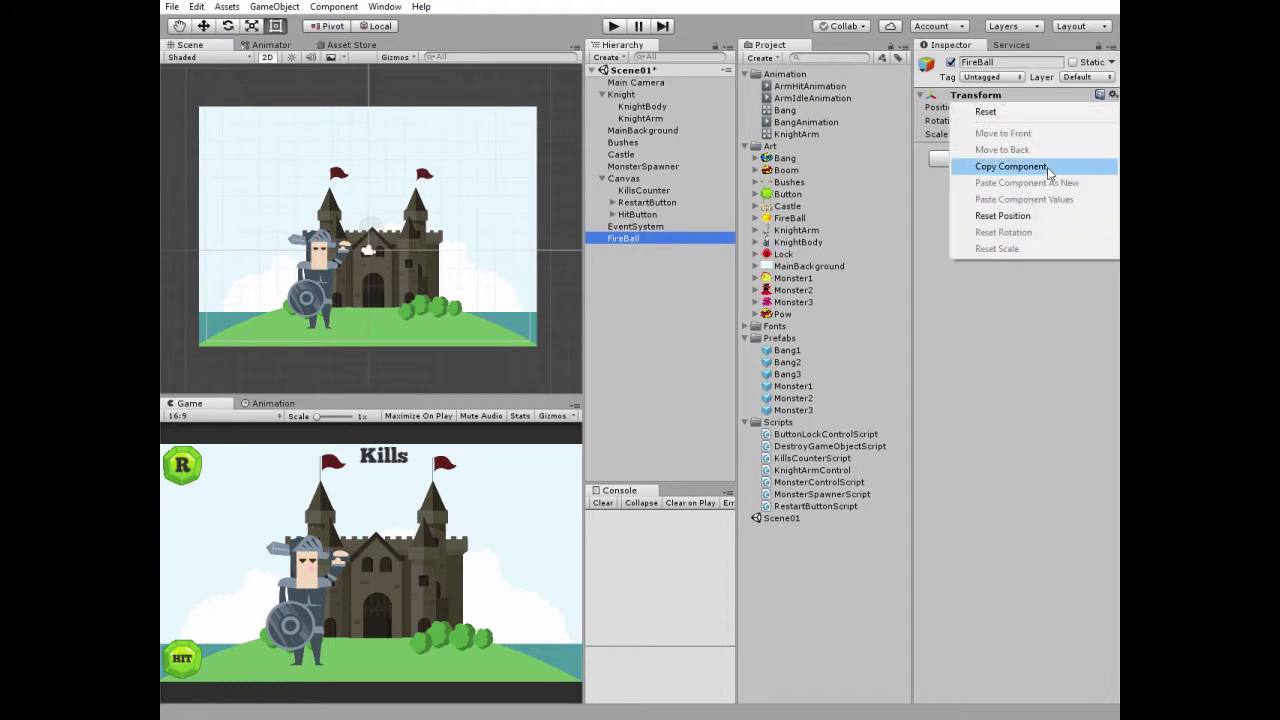
left_click(1012, 214)
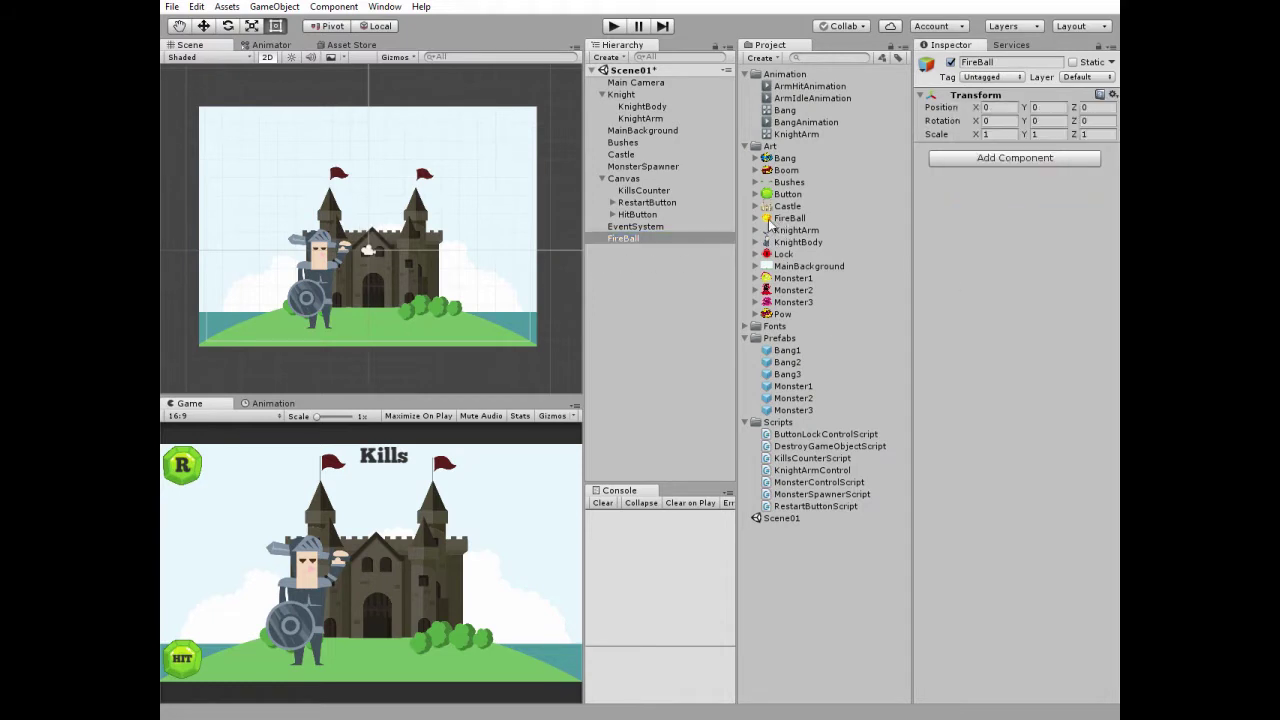
Add the fireball sprite as FireBall's child FireBallAnimation with Order in Layer 35.
left_click_drag(770, 222, 634, 240)
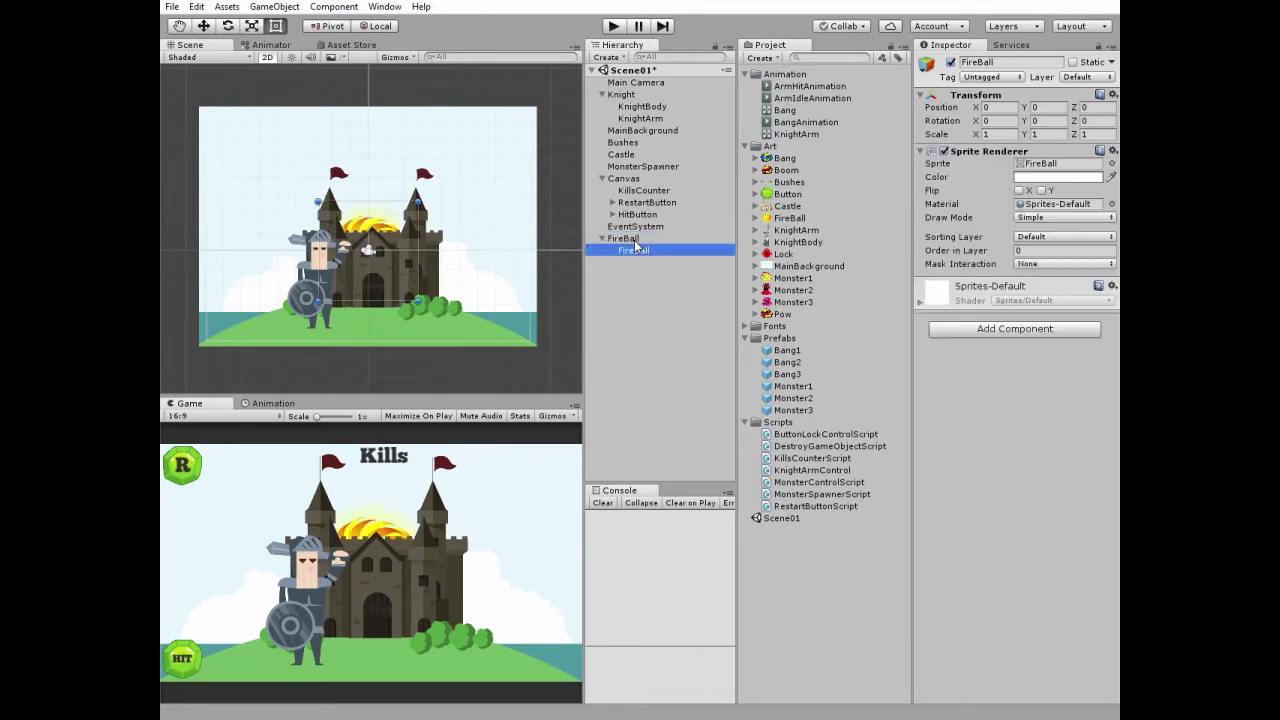
left_click(1026, 250)
type("35")
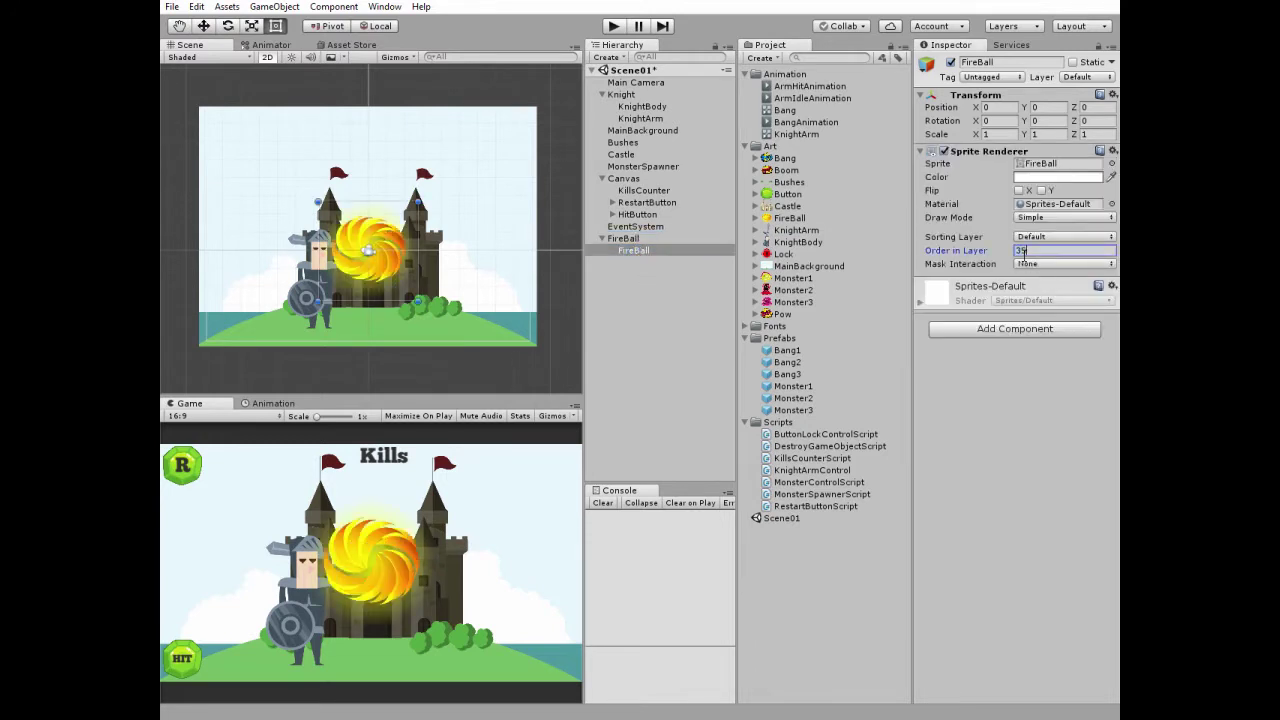
left_click(643, 250)
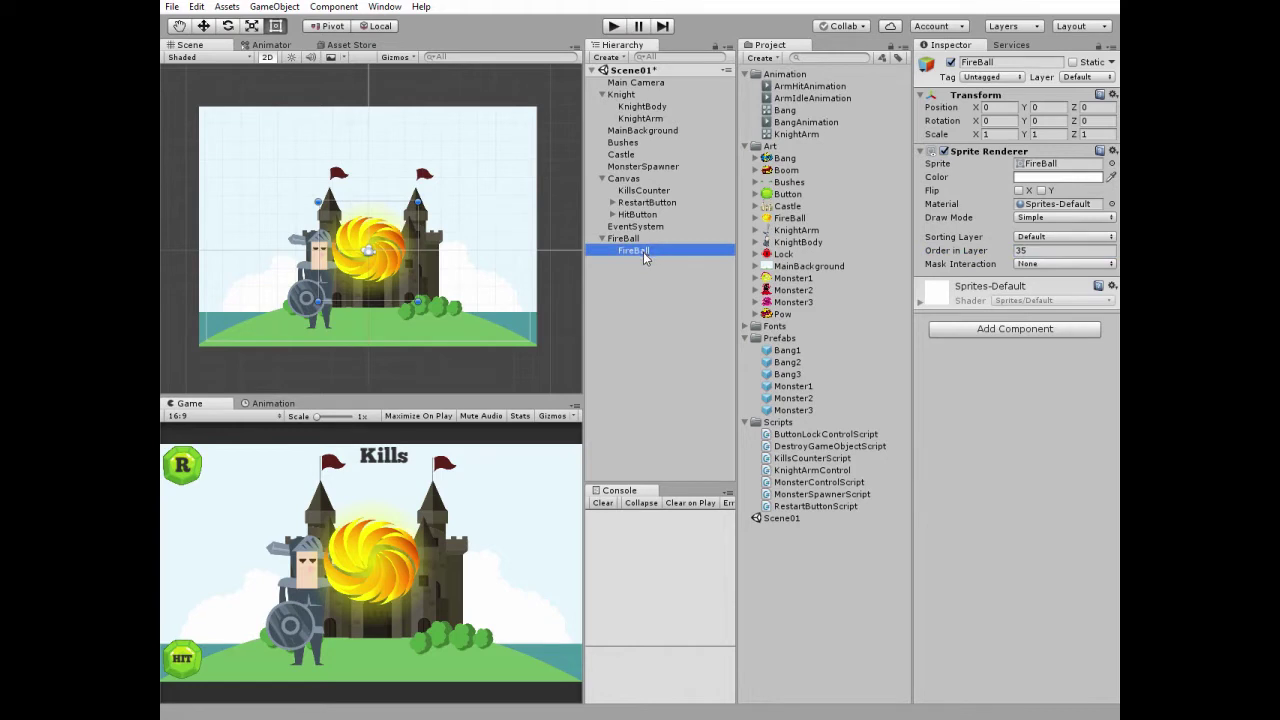
left_click(644, 251)
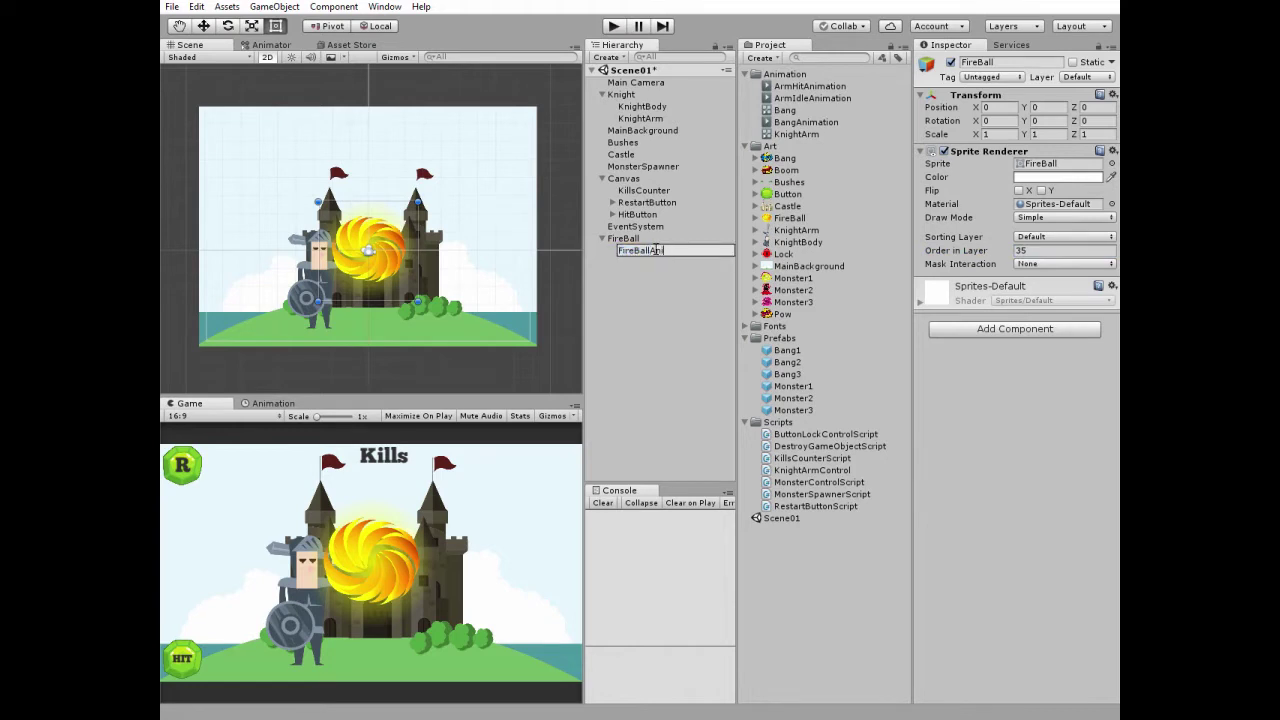
type("Animation")
key("Return")
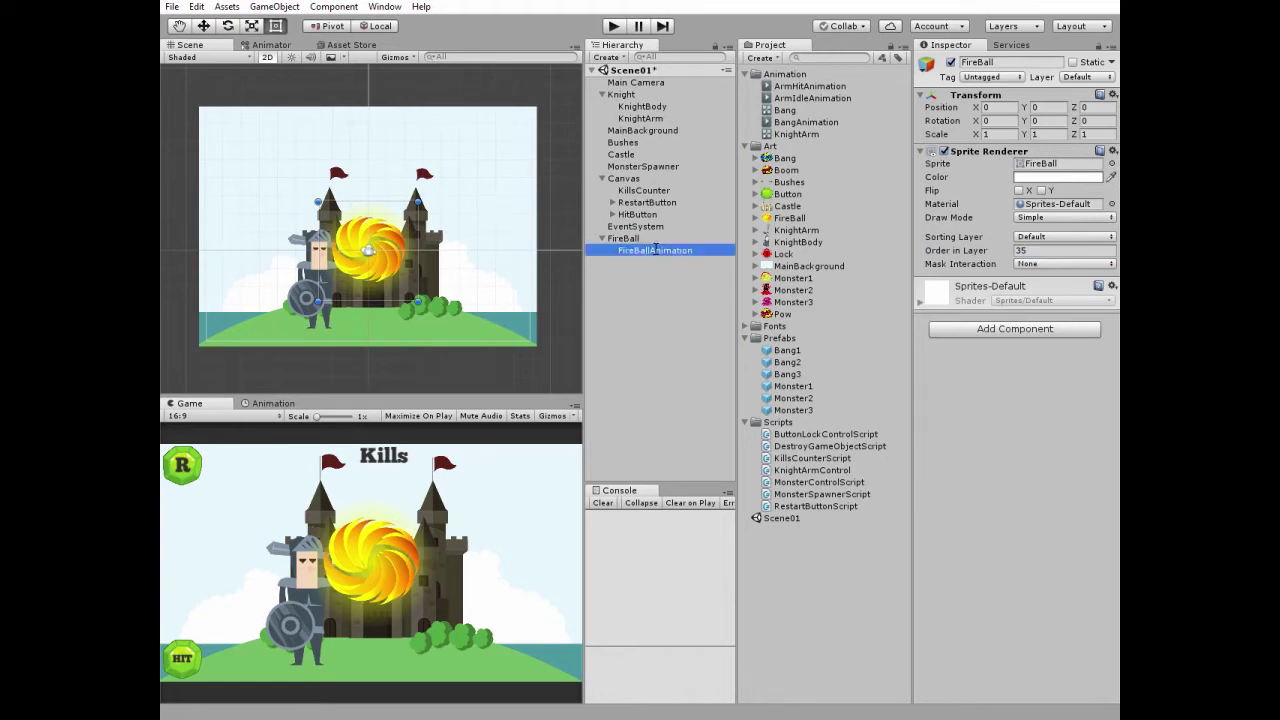
Create and save a new FireBallAnimation clip from the Animation window.
left_click(268, 403)
left_click(457, 584)
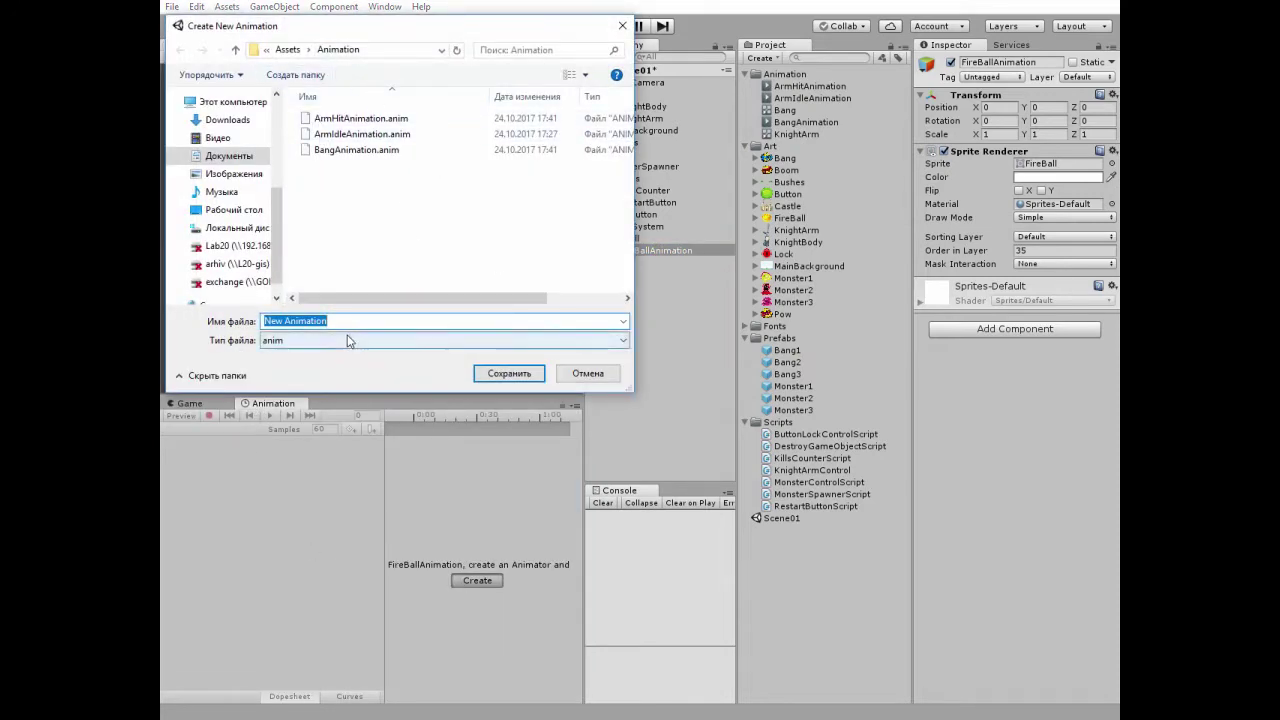
type("FireBallAnimat")
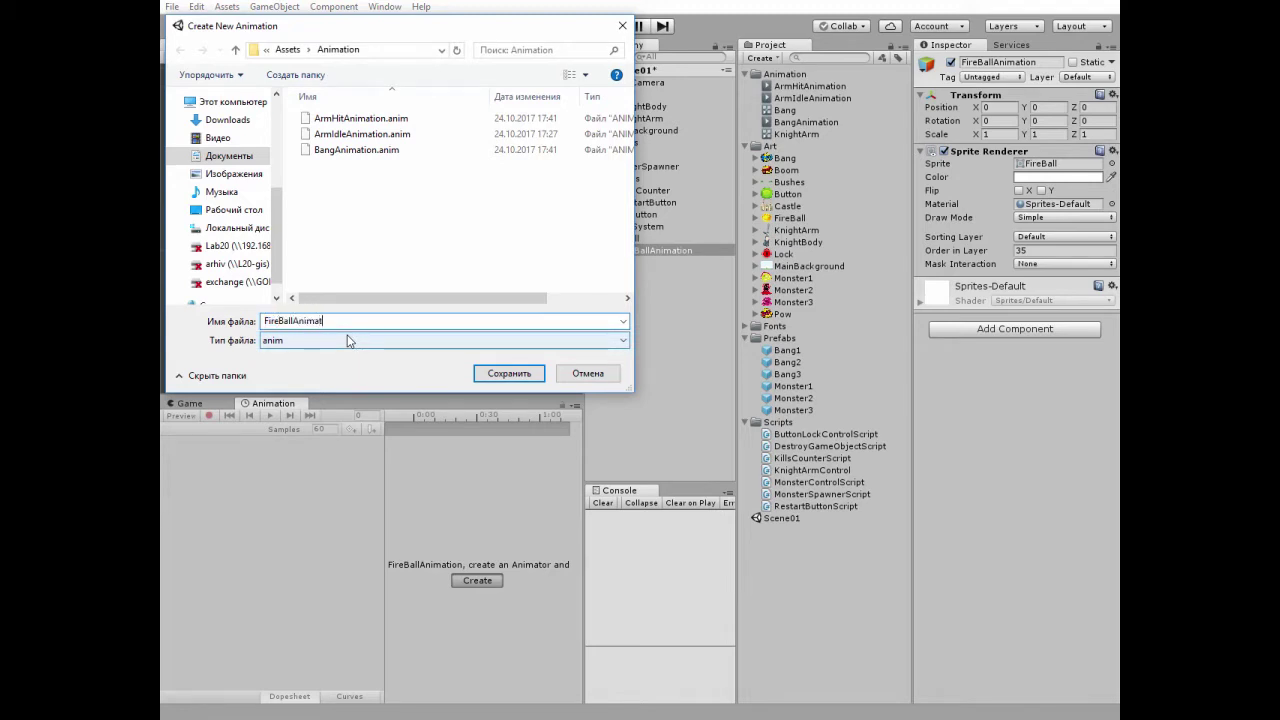
type("ion")
key("Return")
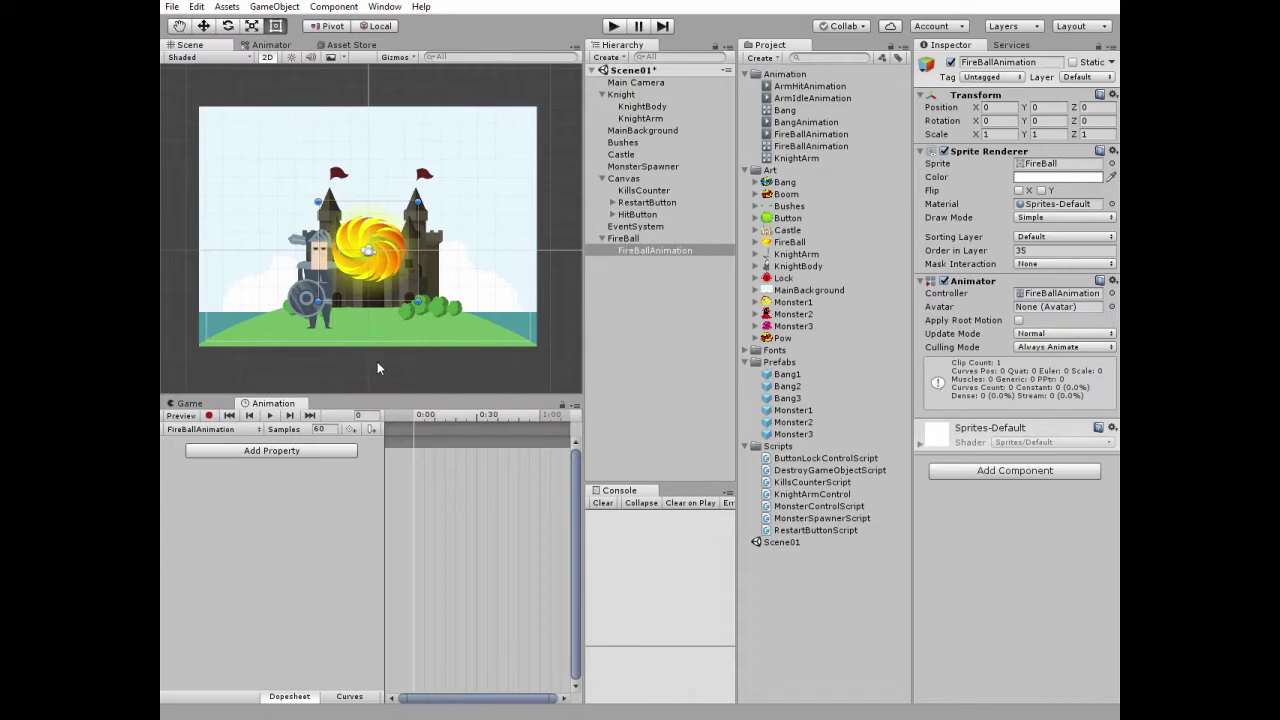
Add a Circle Collider 2D to FireBallAnimation and mark it Is Trigger.
left_click(634, 253)
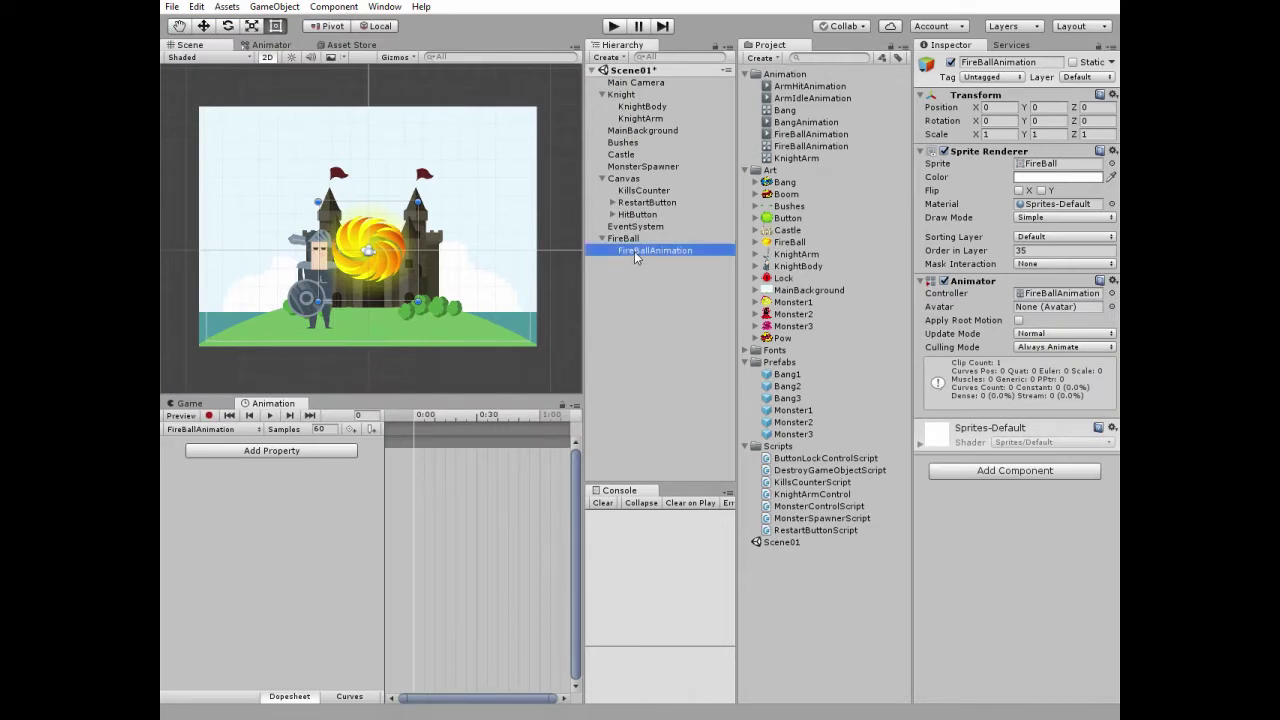
left_click(980, 472)
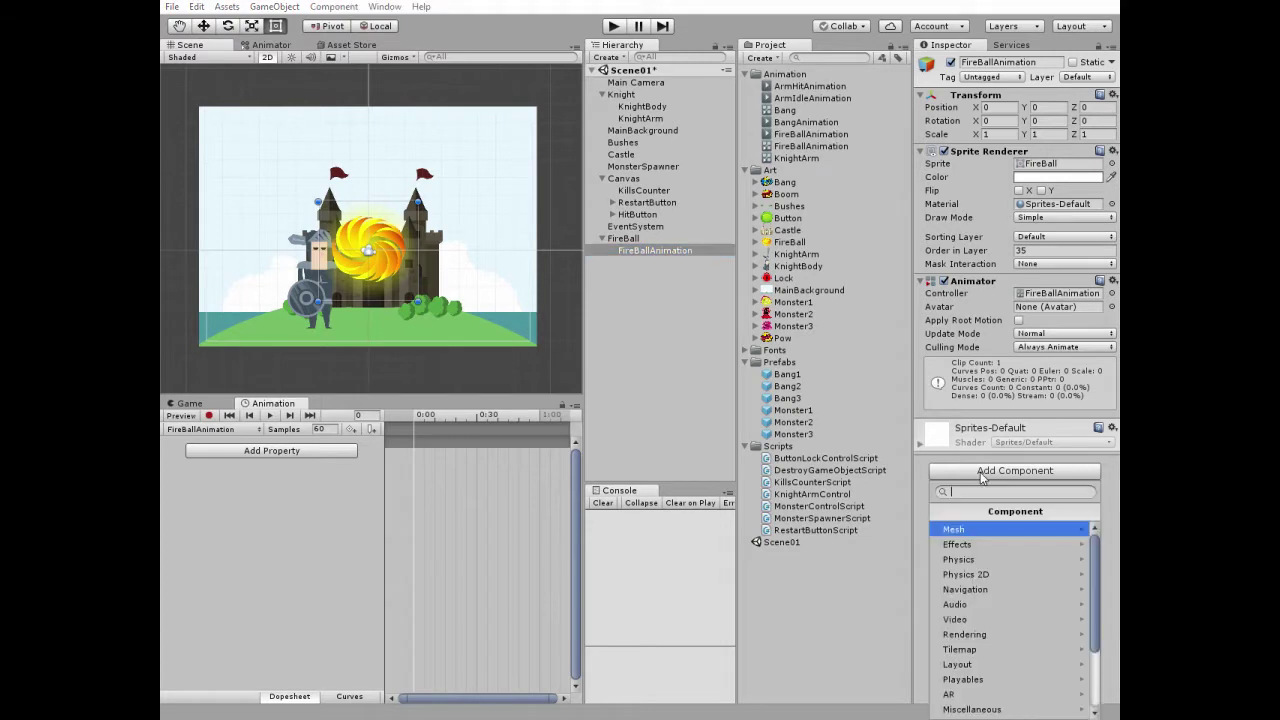
left_click(977, 572)
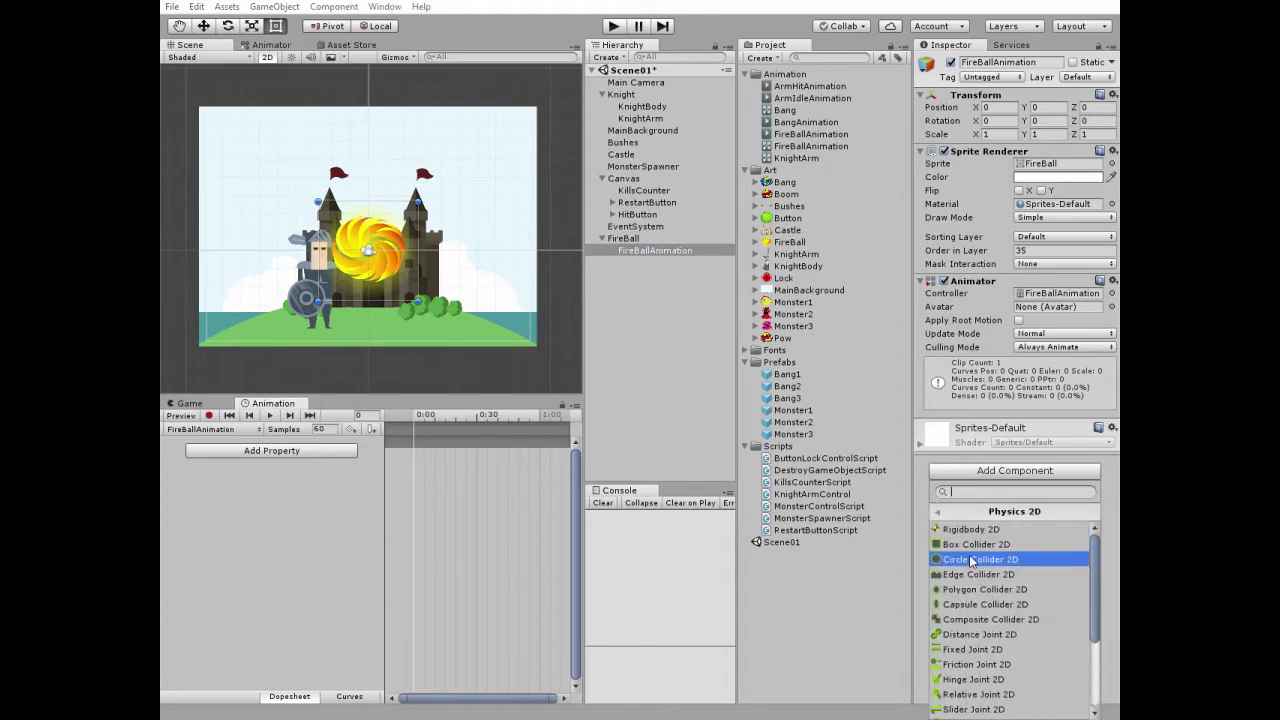
left_click(974, 559)
left_click(1019, 471)
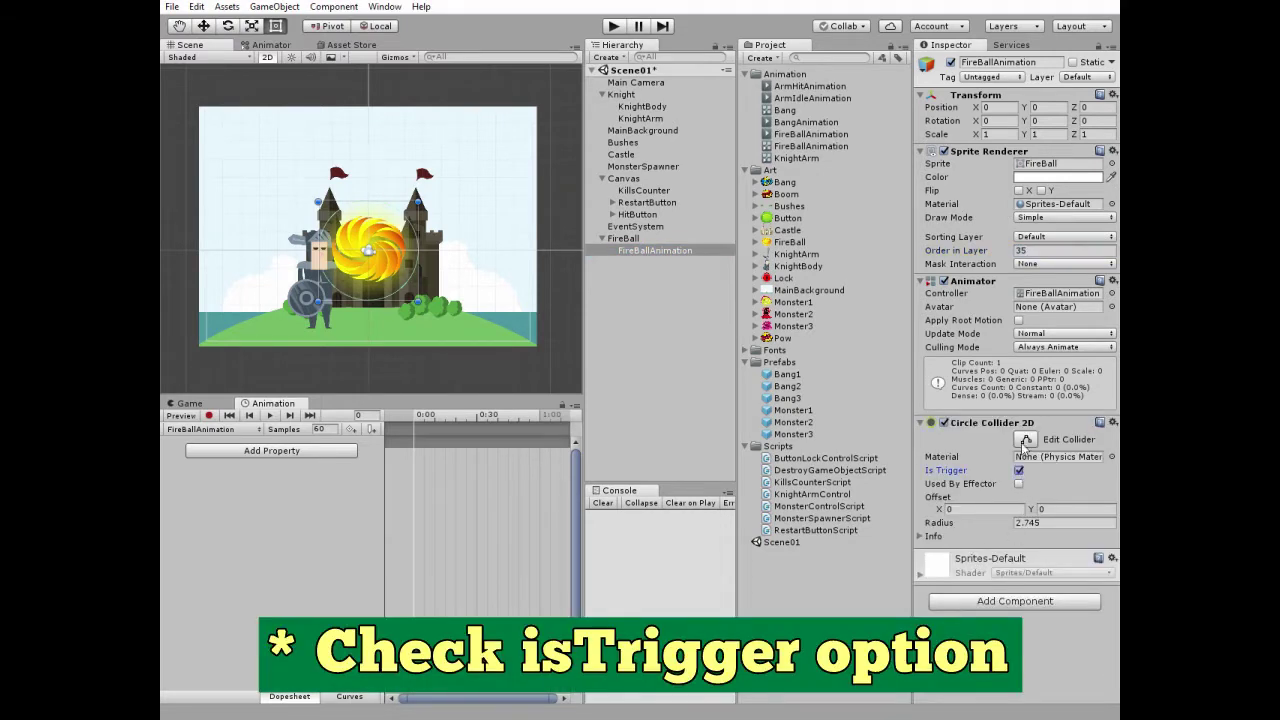
Shrink the collider circle to fit the fireball, about radius 1.88.
left_click(1025, 440)
scroll(390, 262, "up", 3)
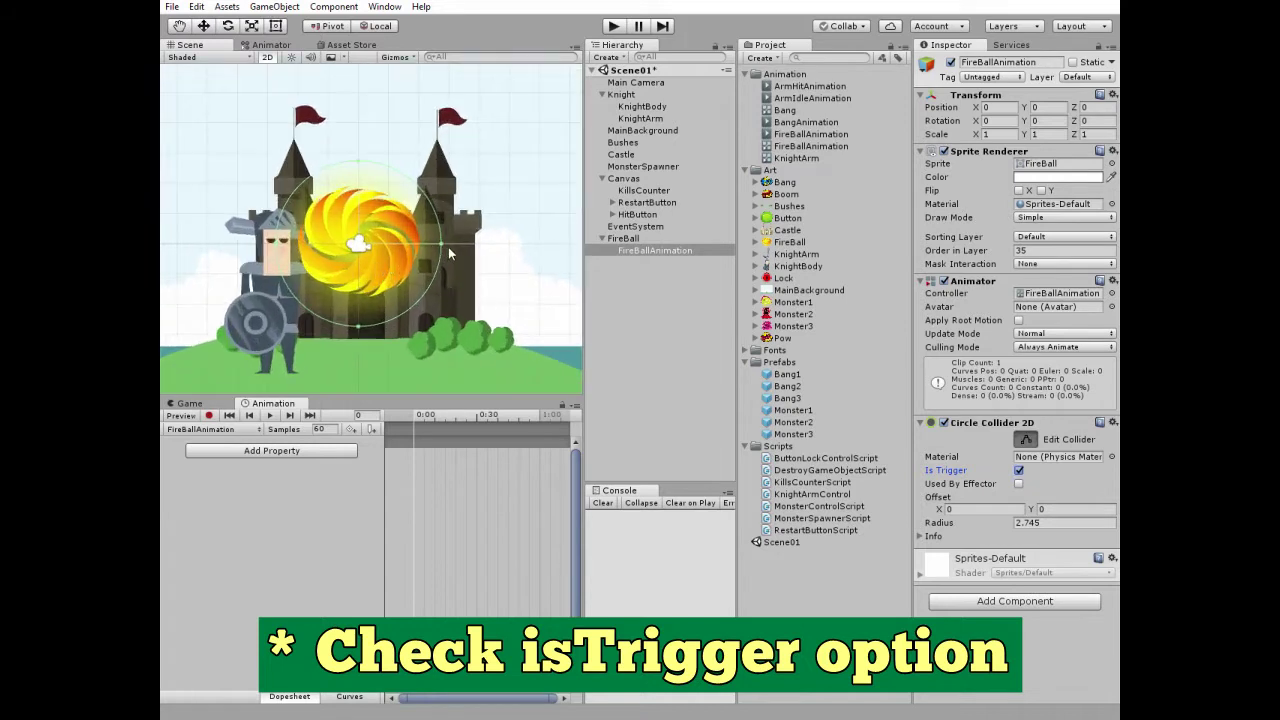
left_click_drag(449, 255, 417, 245)
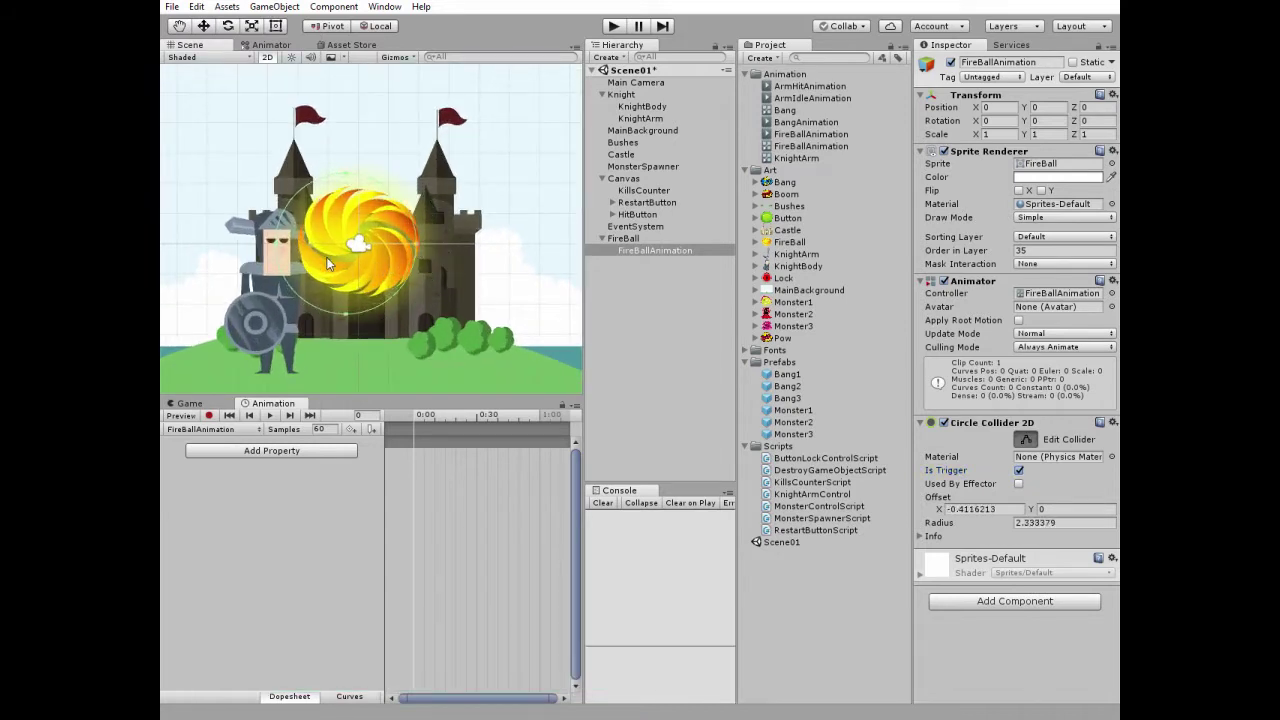
left_click_drag(278, 250, 301, 245)
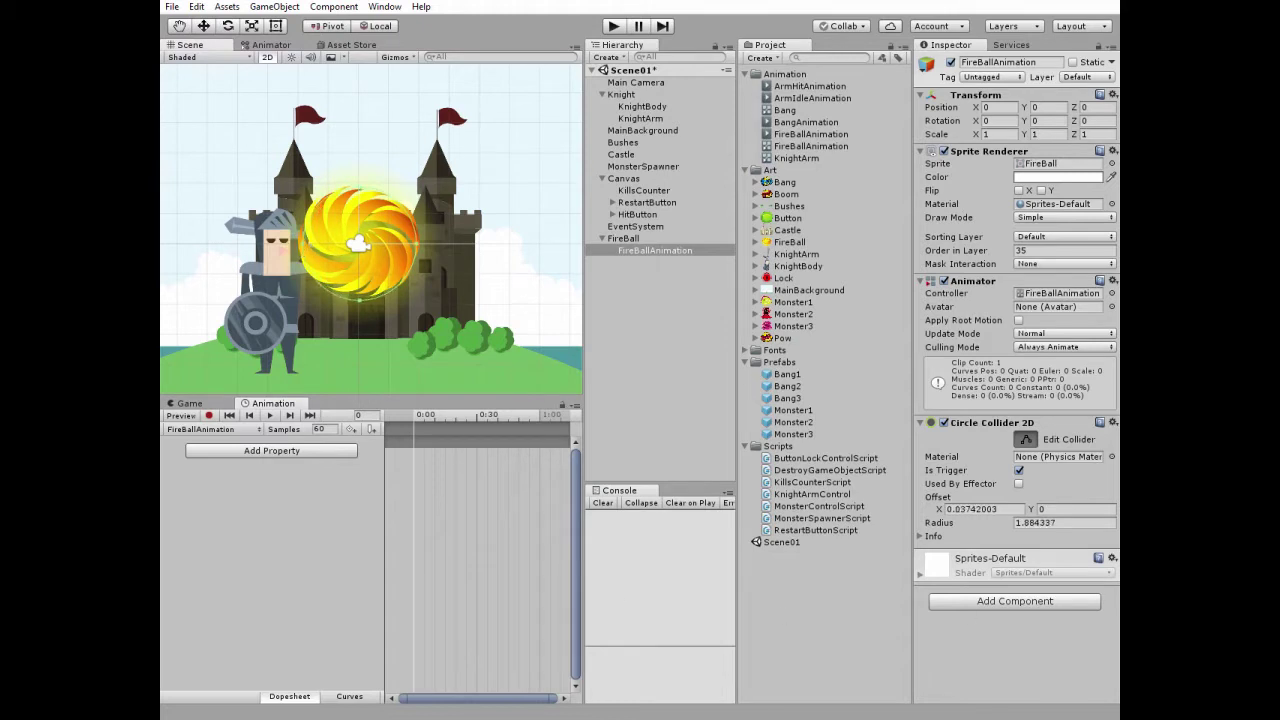
Start recording and key the fireball at 0:00 with scale 0.2 and transparent colour.
key("t")
left_click(647, 252)
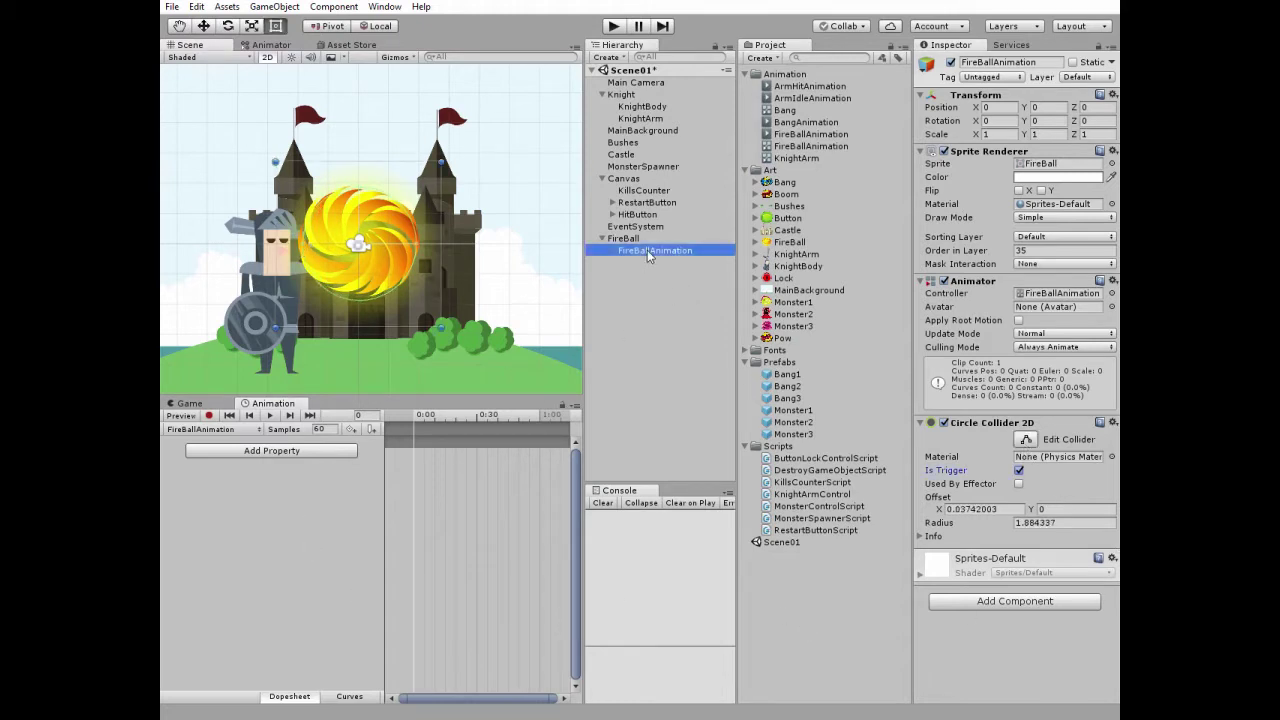
left_click(209, 415)
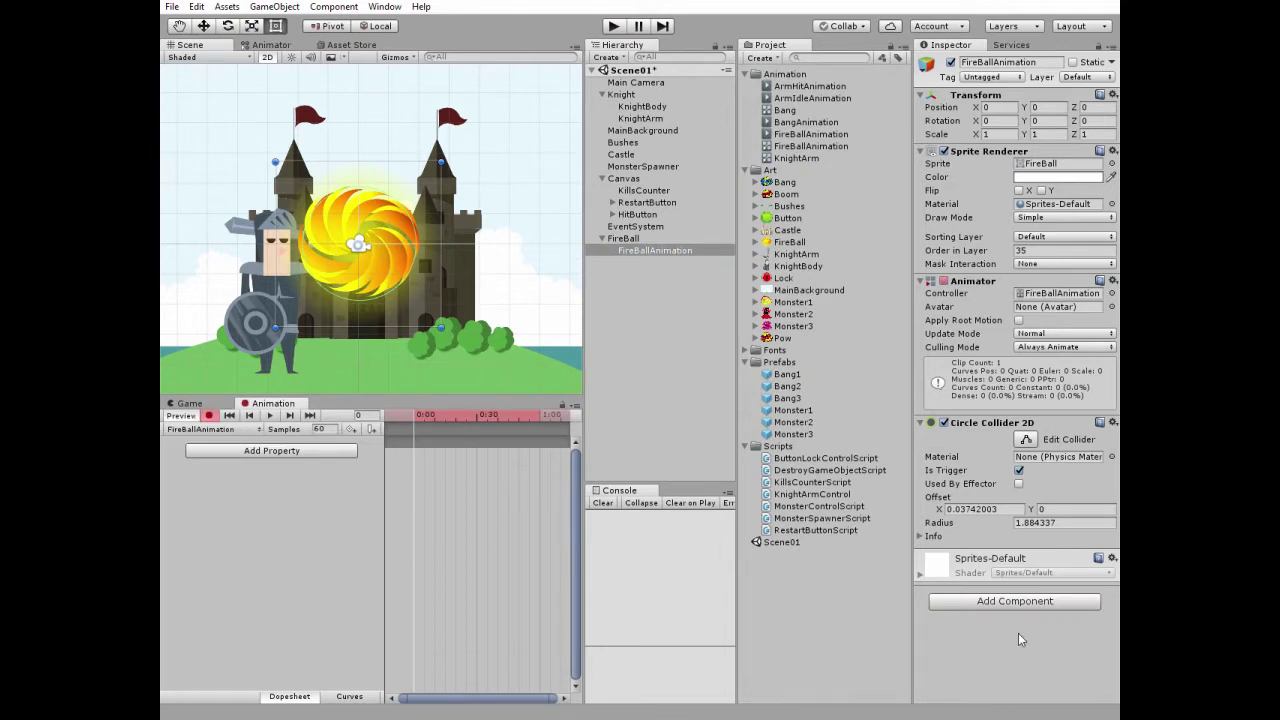
left_click(990, 134)
type("0.2")
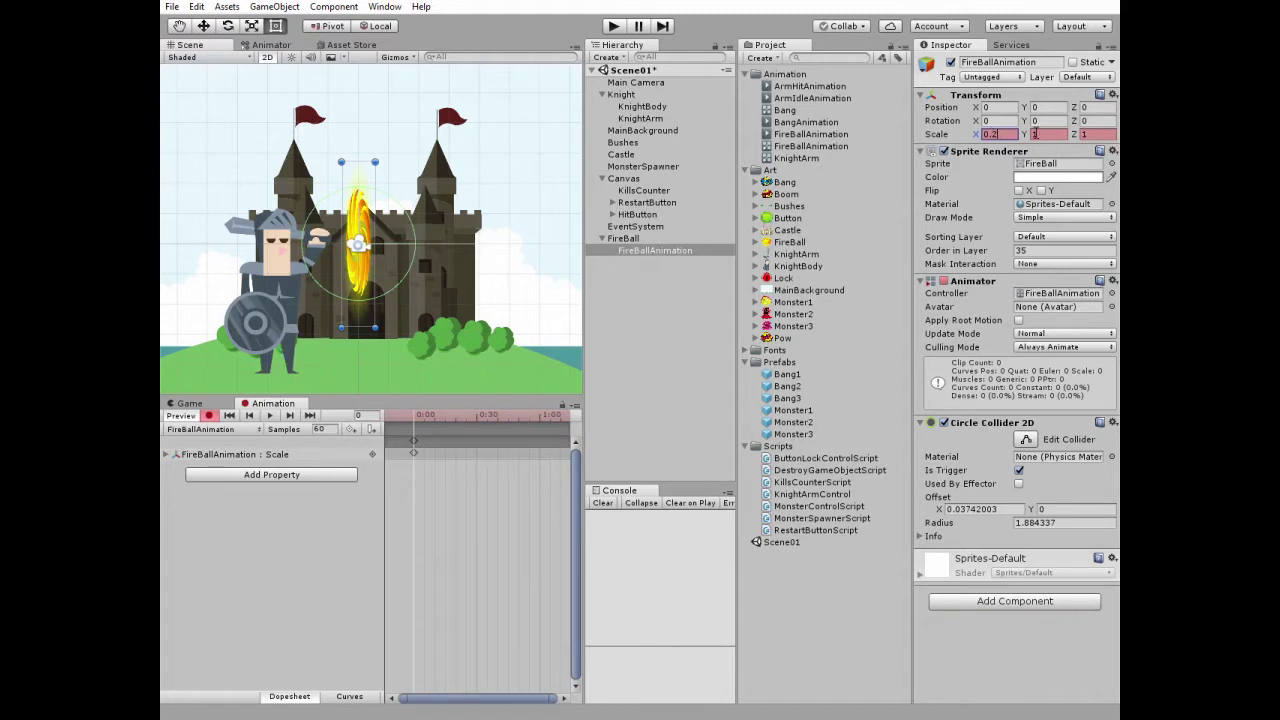
left_click(1037, 134)
type("0.2")
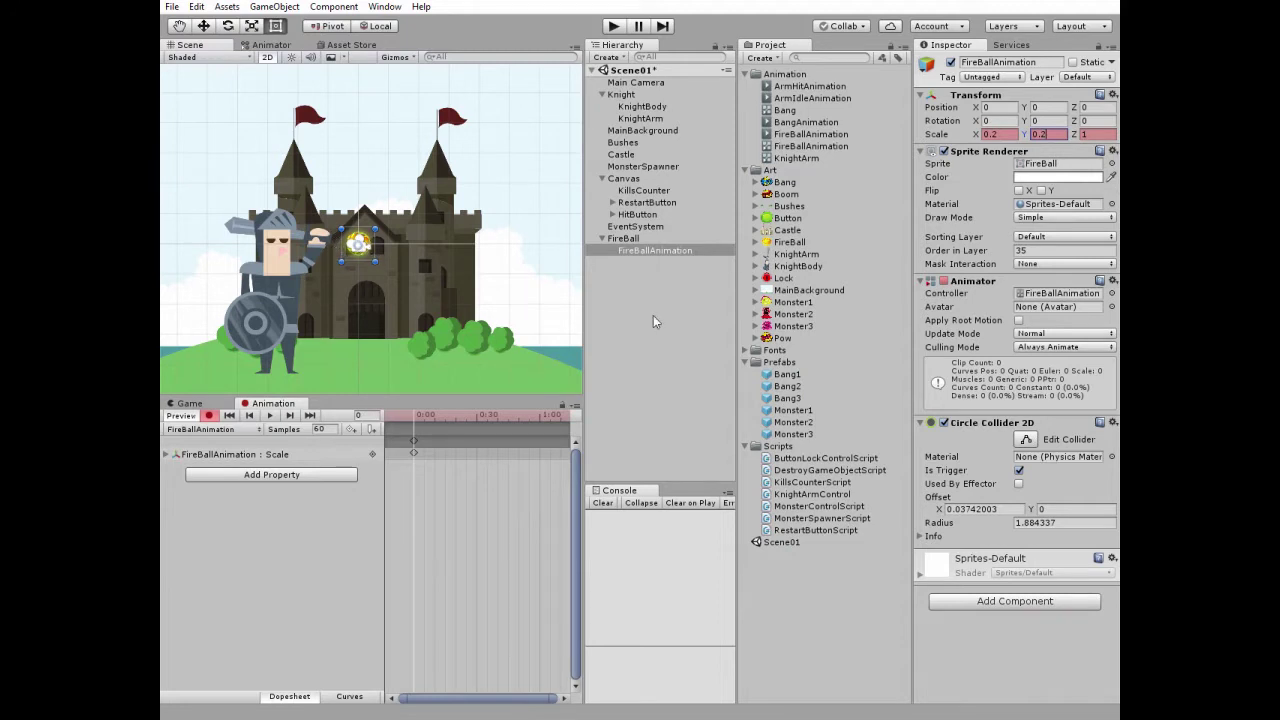
left_click(1024, 180)
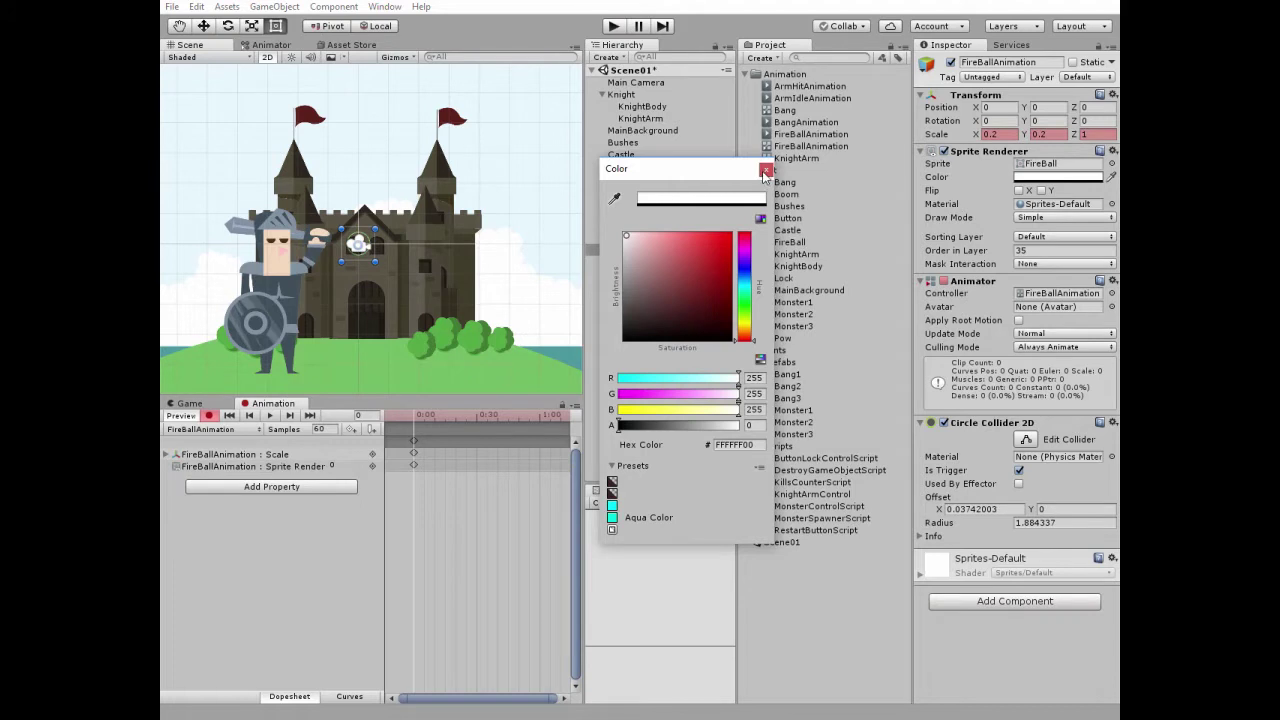
left_click(766, 169)
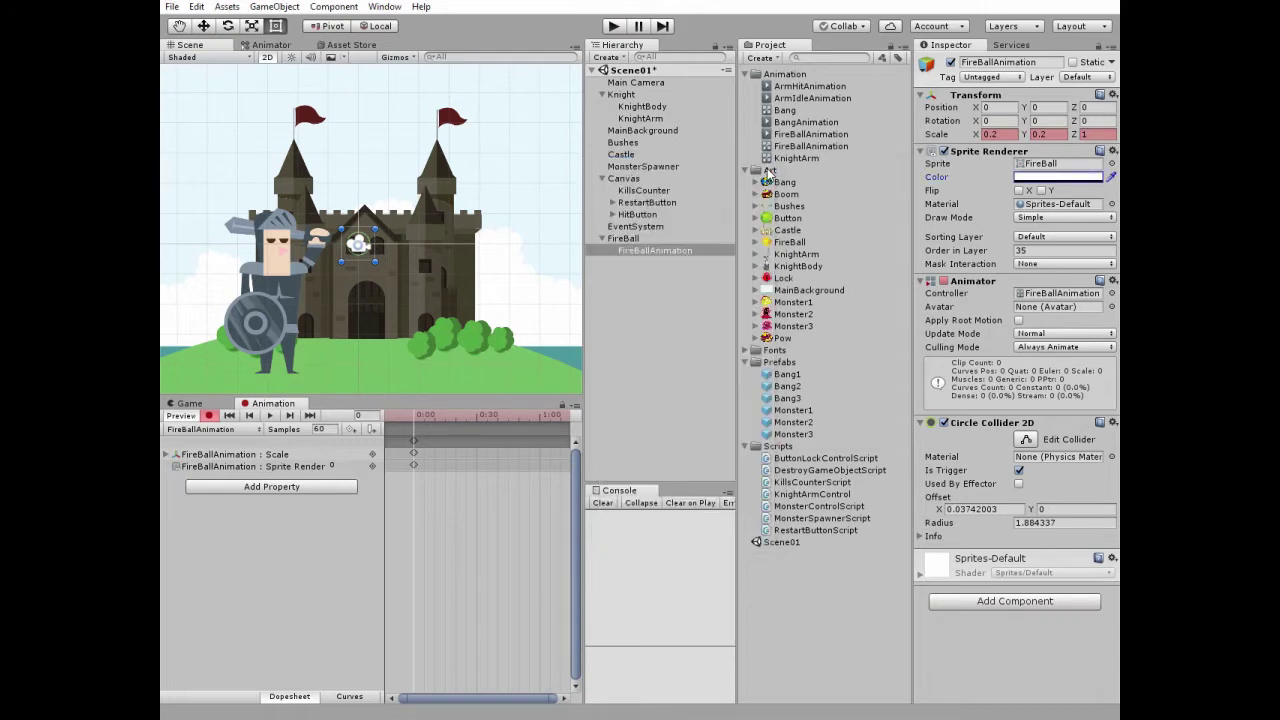
At 0:50, key the fireball back to scale 1 and fully opaque.
left_click(518, 424)
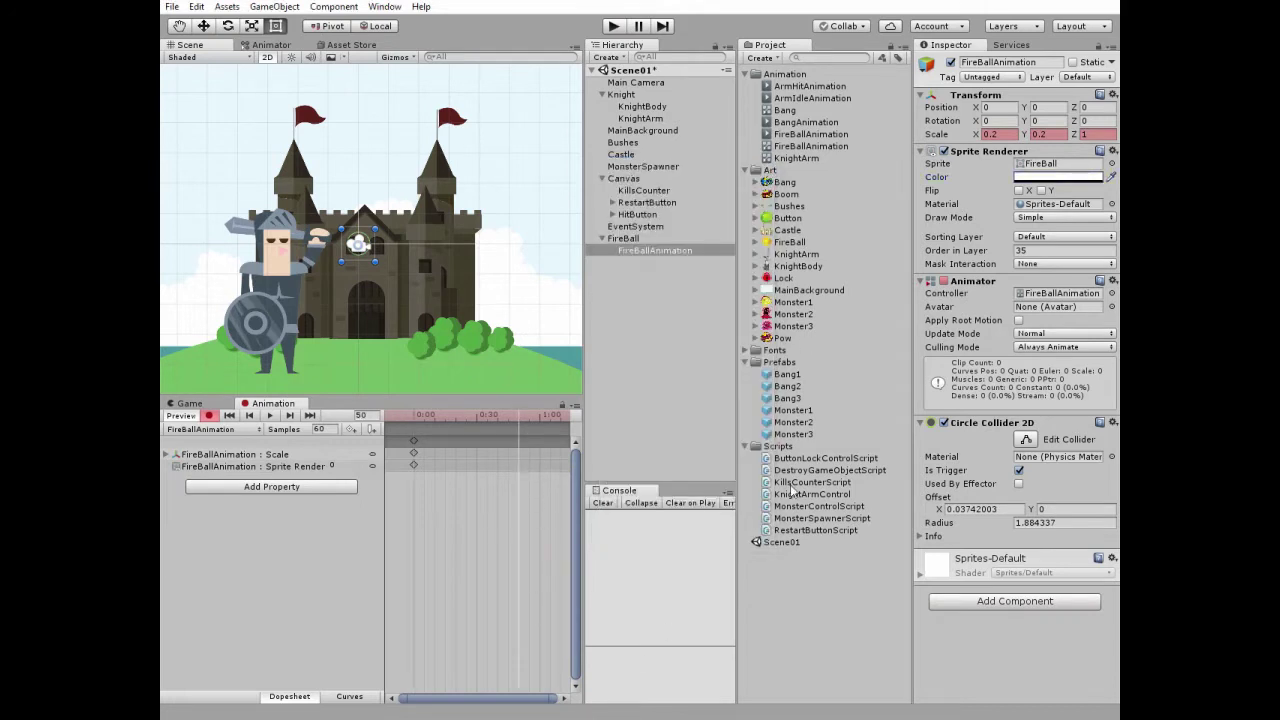
left_click(994, 134)
type("1")
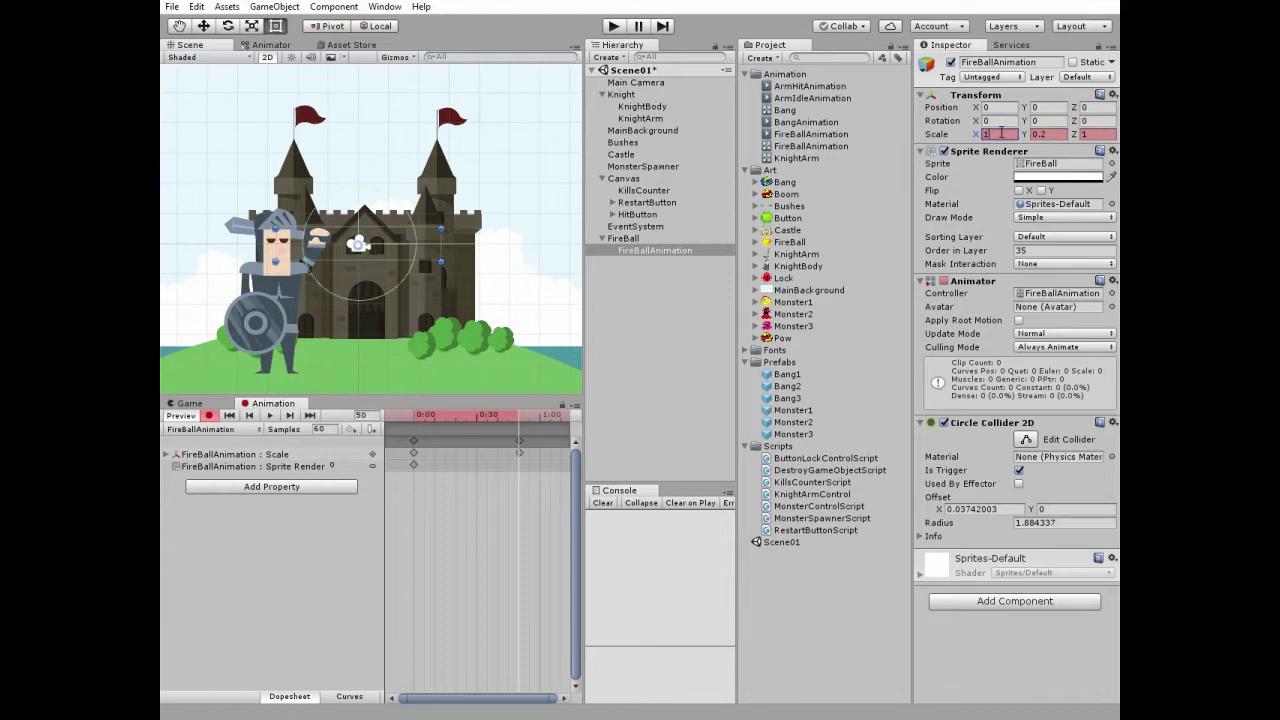
left_click(1040, 134)
type("1")
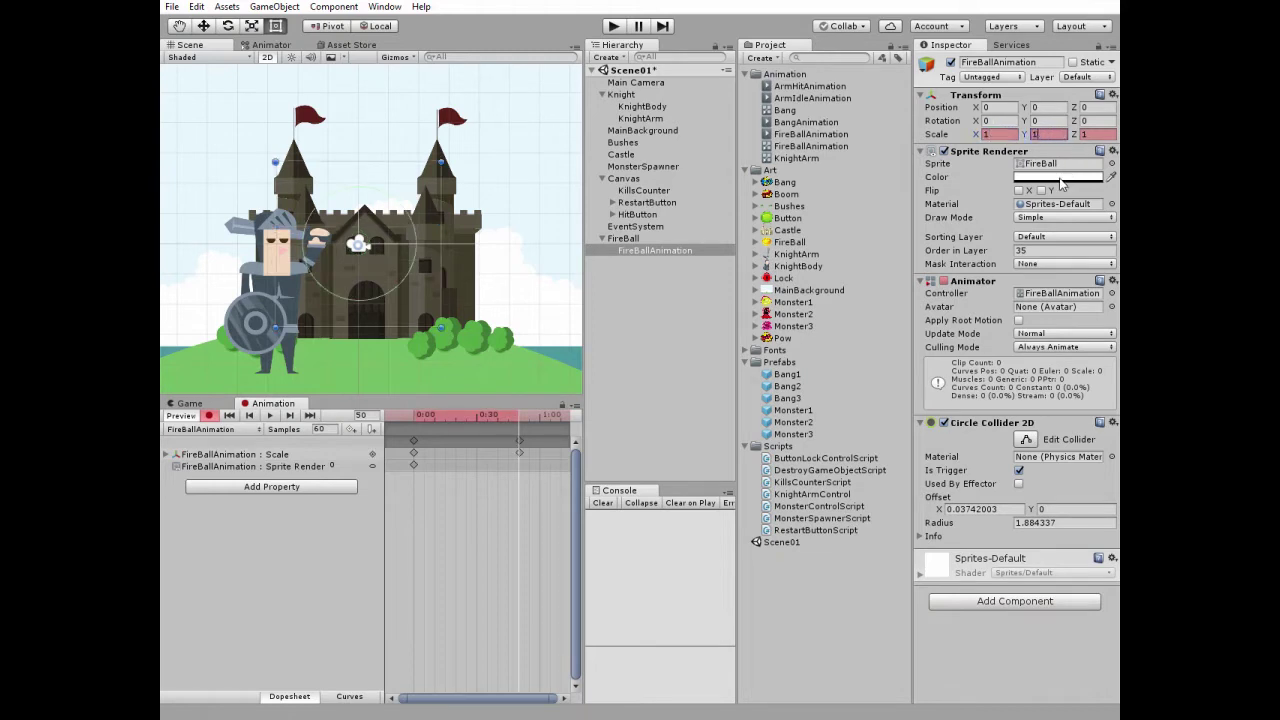
left_click(1062, 177)
left_click_drag(695, 427, 745, 427)
left_click(766, 170)
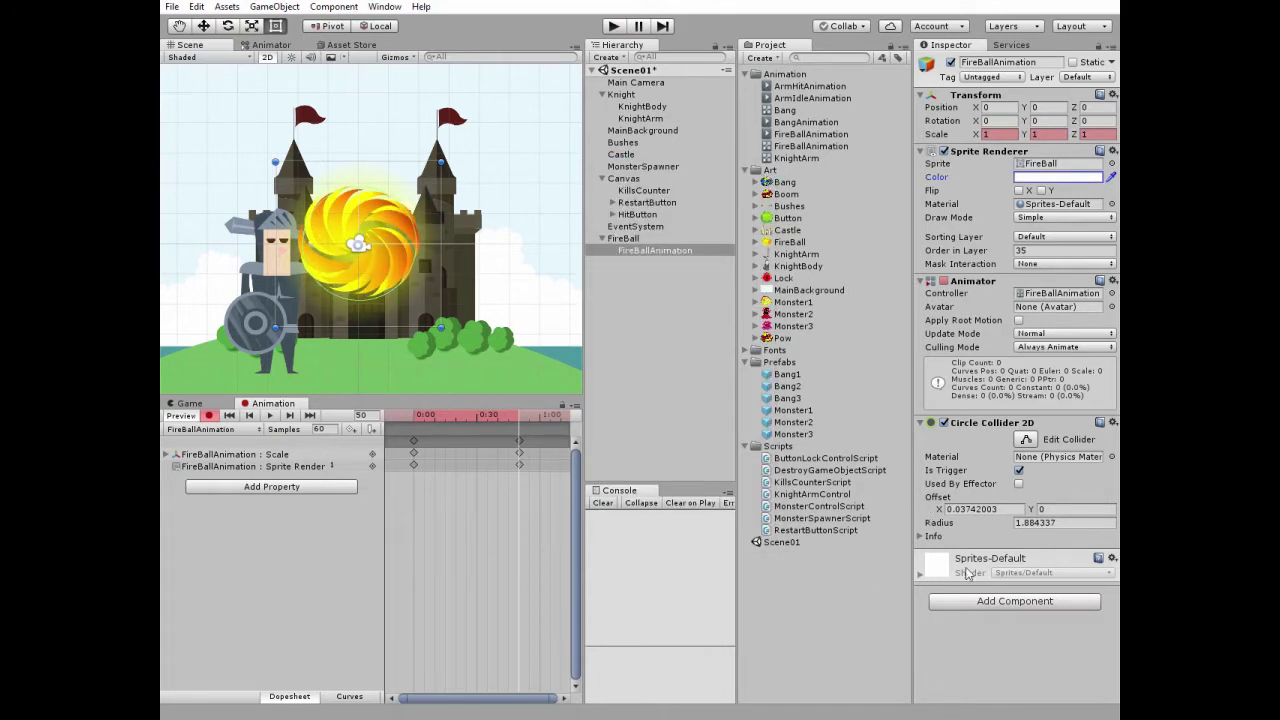
Key the collider off and alpha 0 at 1:00, then preview the clip.
left_click(944, 424)
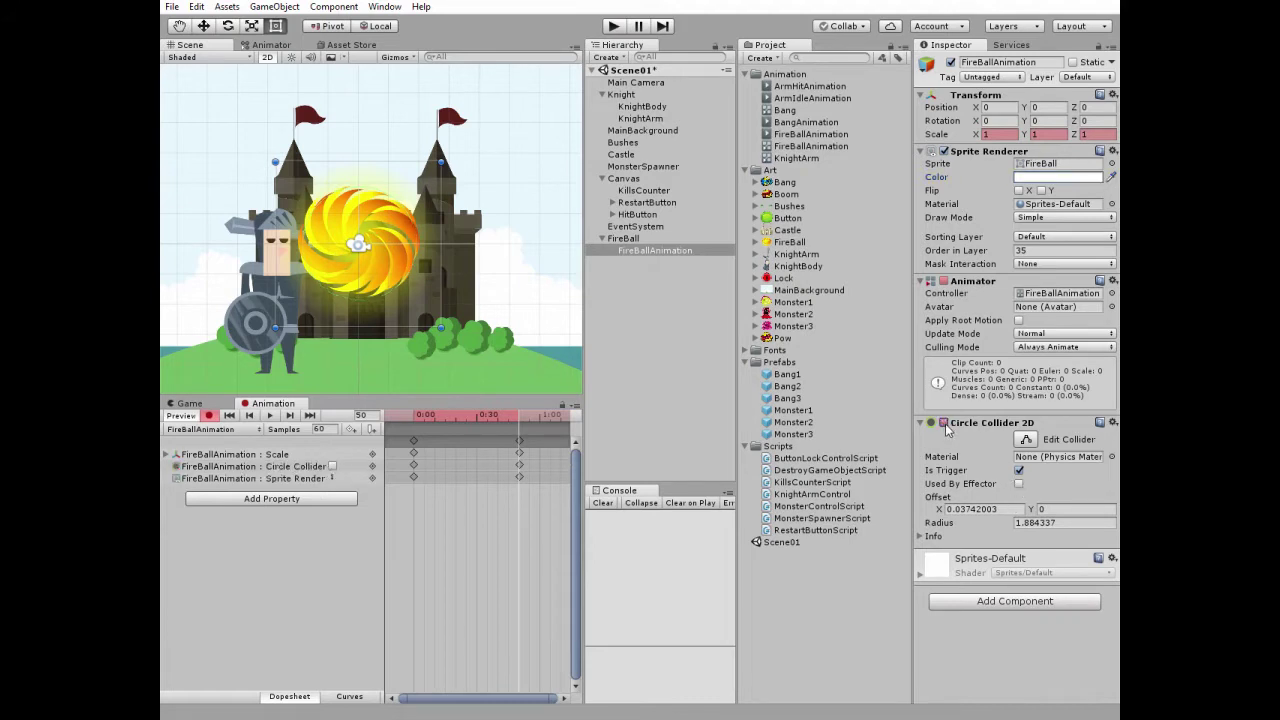
left_click(539, 420)
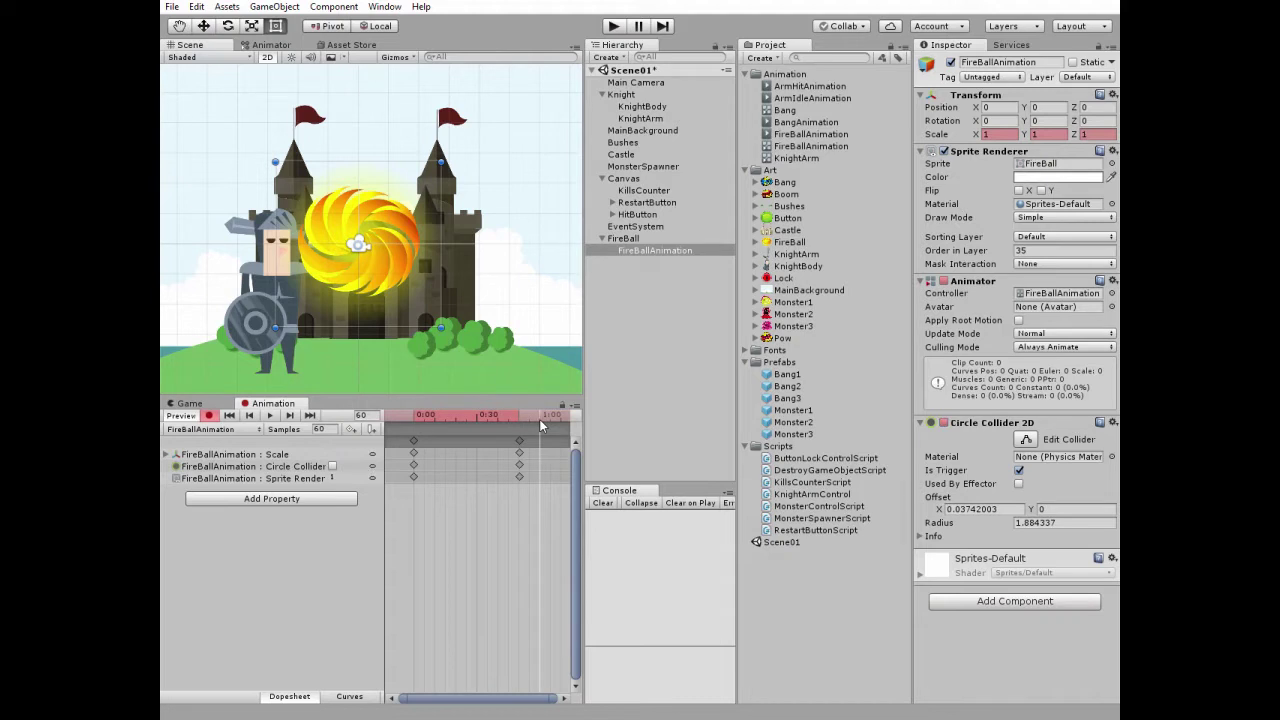
left_click(1055, 180)
left_click_drag(724, 436, 620, 437)
left_click(770, 174)
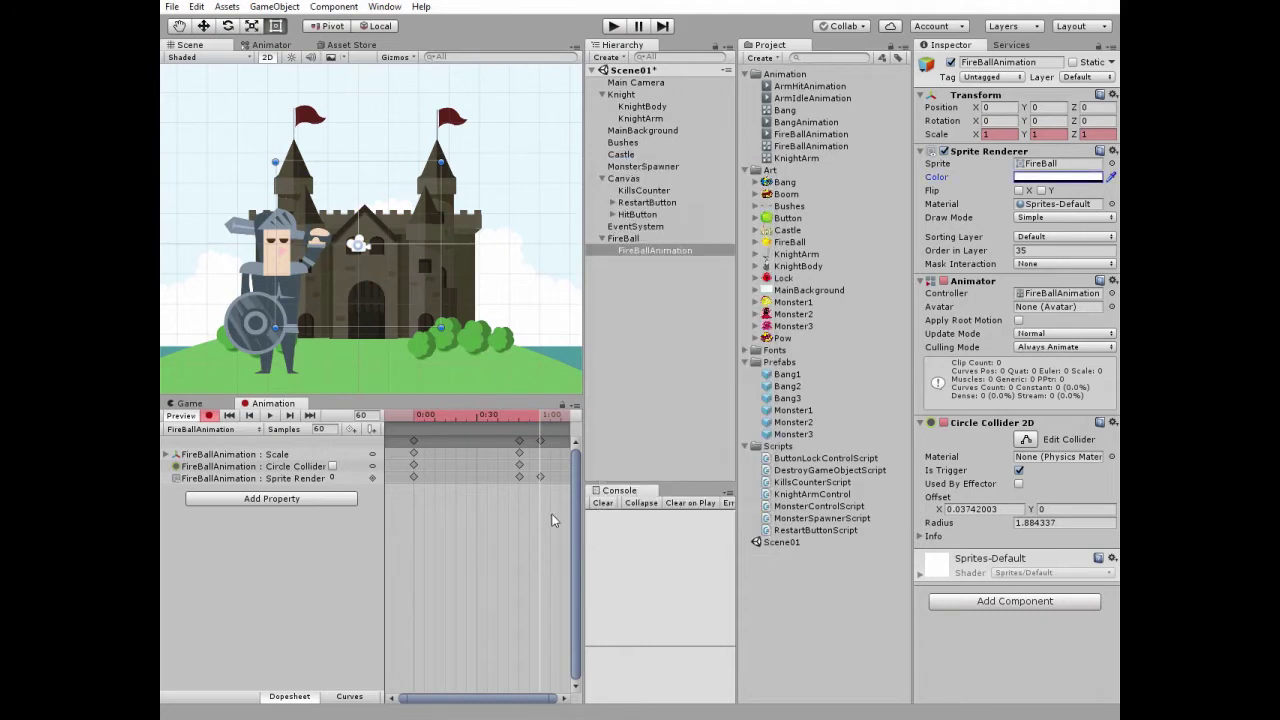
left_click(270, 416)
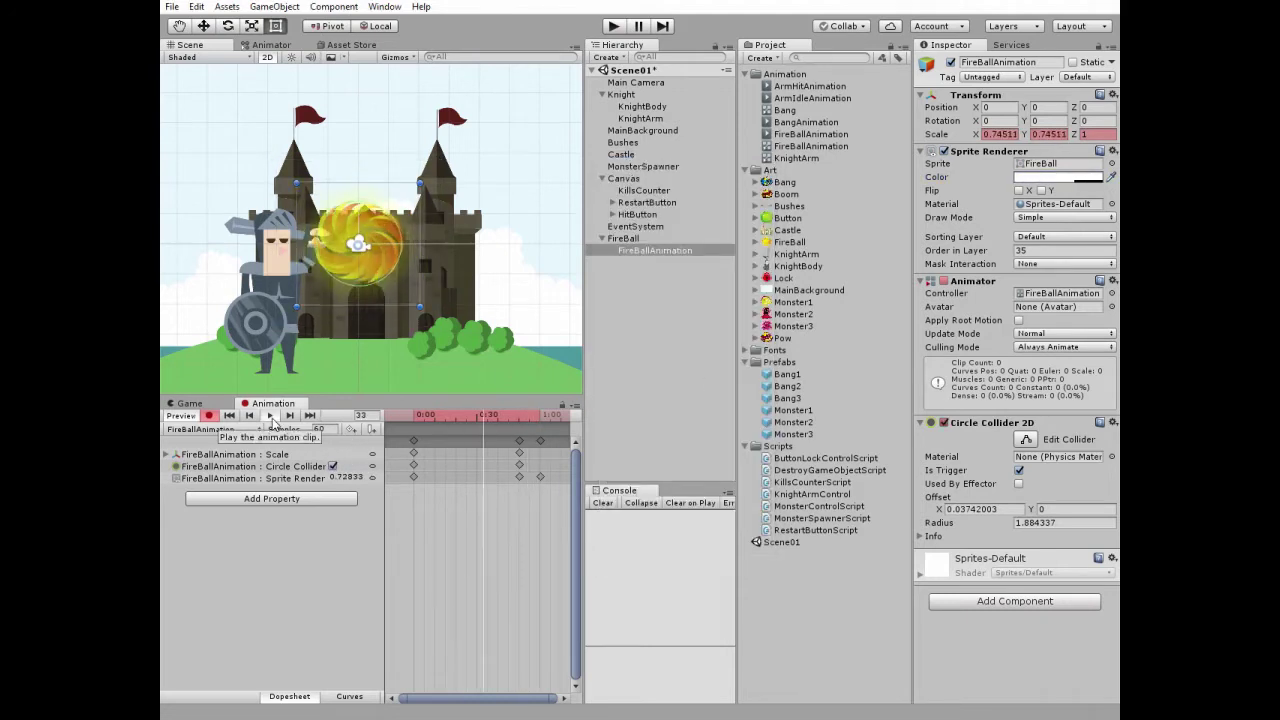
Untick Loop Time on the FireBallAnimation clip, then reselect the FireBallAnimation object.
left_click(800, 134)
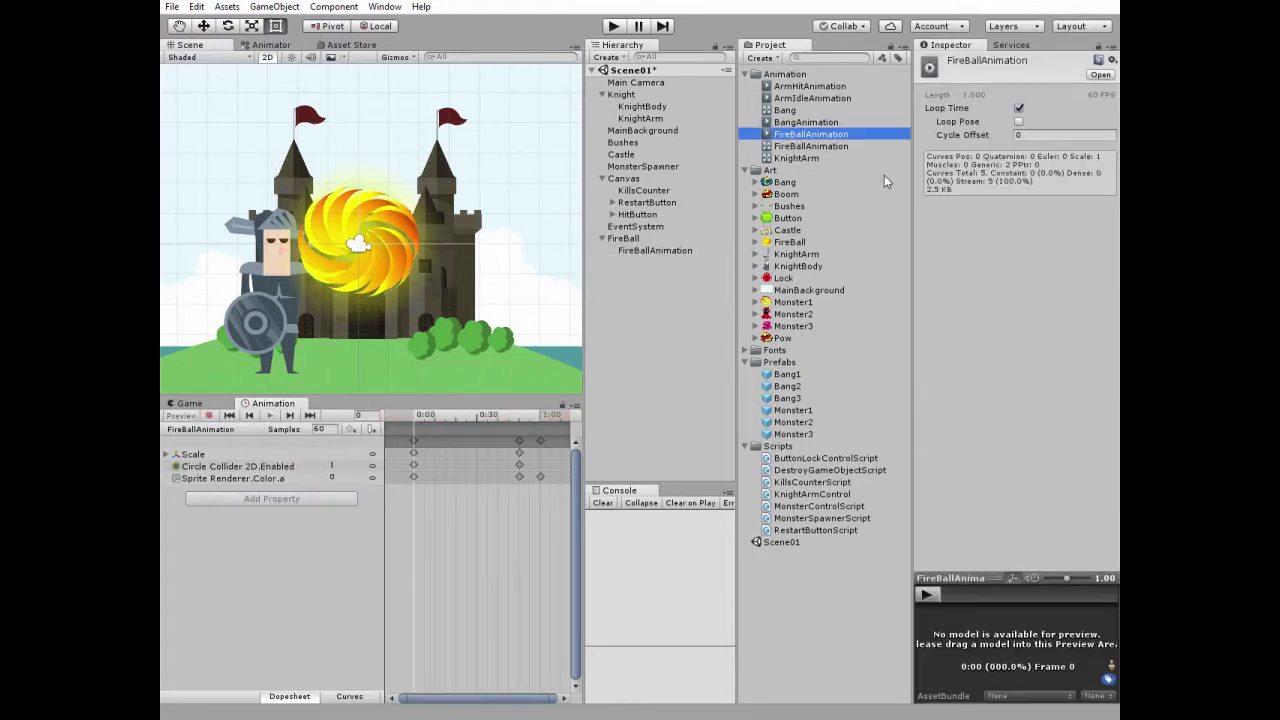
left_click(1019, 109)
left_click(1019, 110)
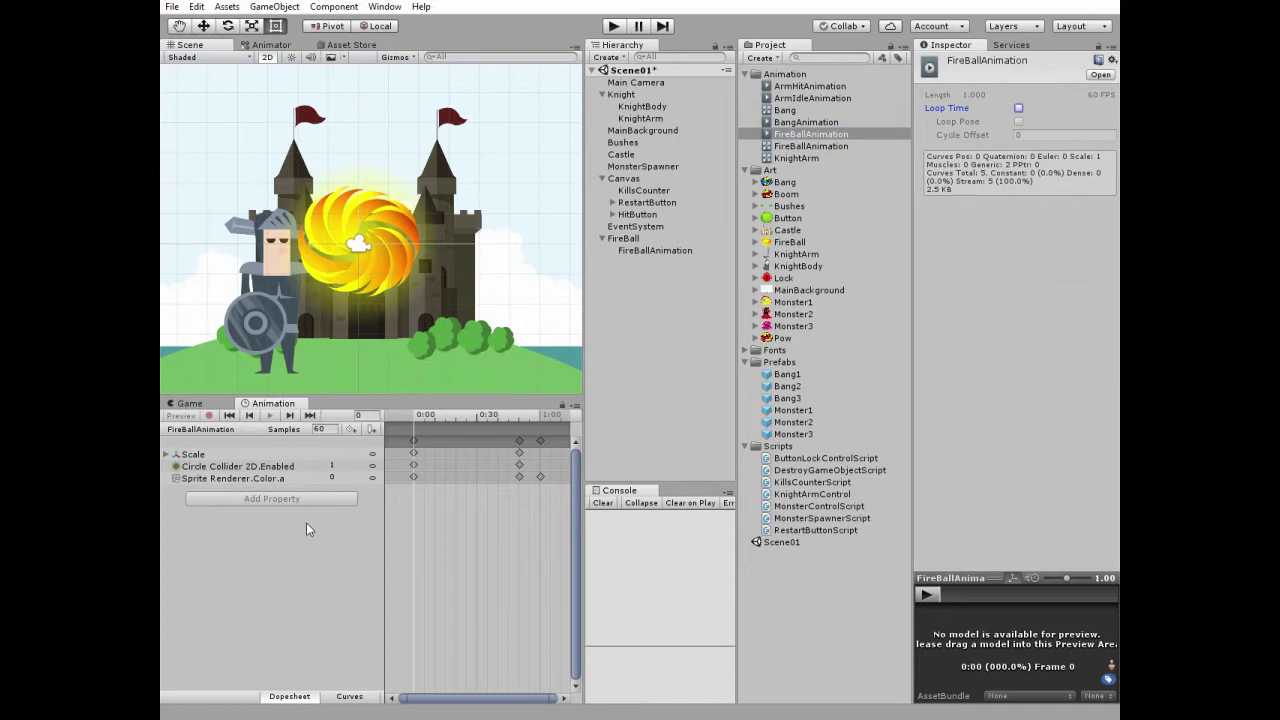
left_click(697, 250)
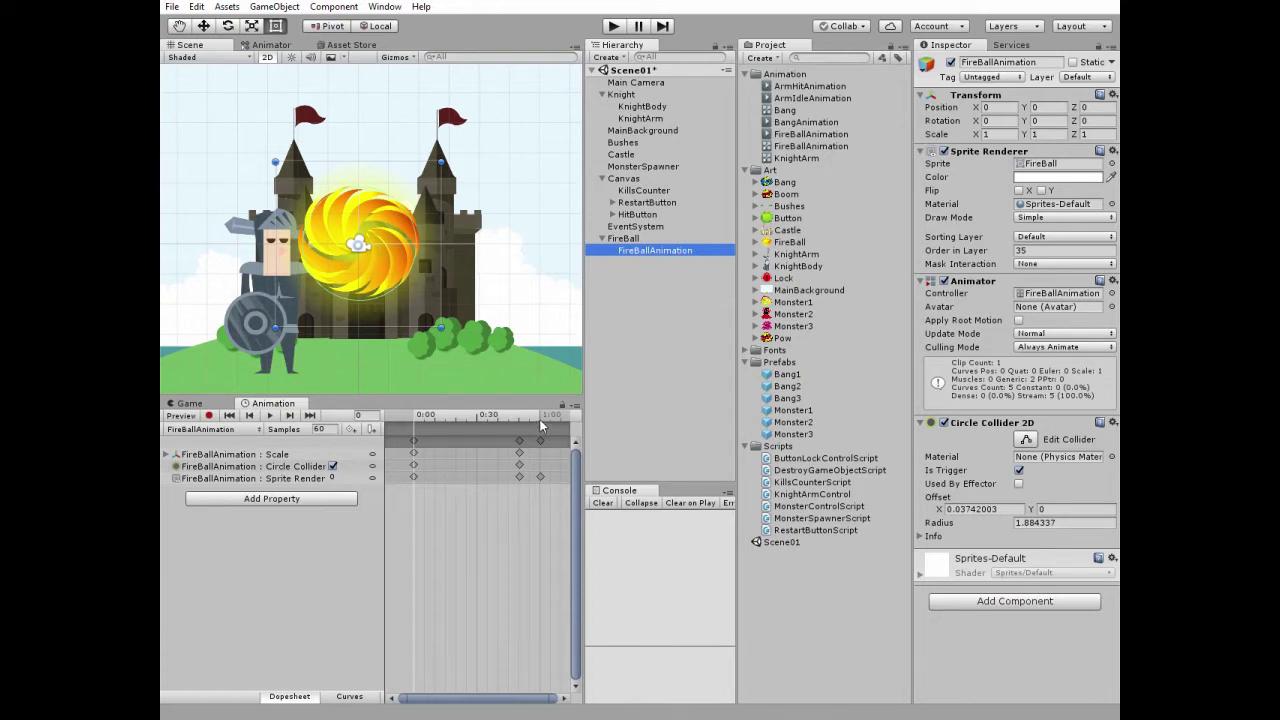
Record Position X 5 at 1:00, preview the movement, then stop recording.
left_click(539, 419)
left_click(209, 415)
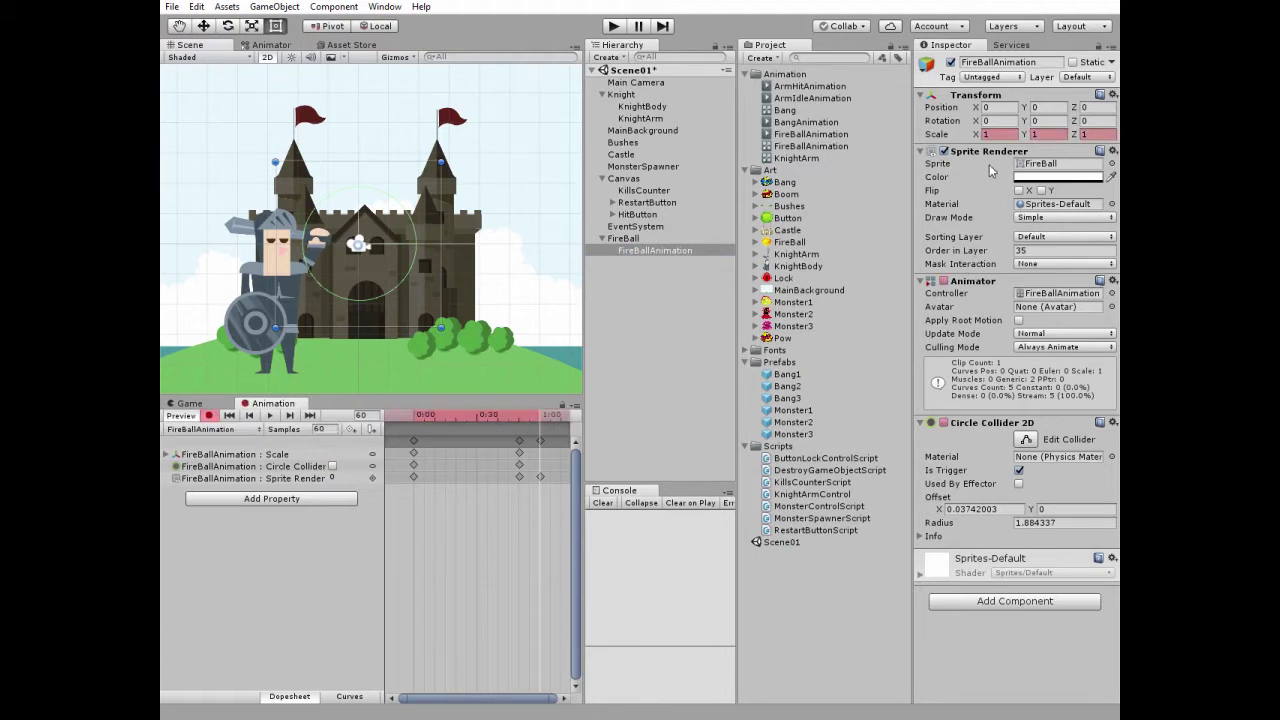
left_click(1000, 106)
type("5")
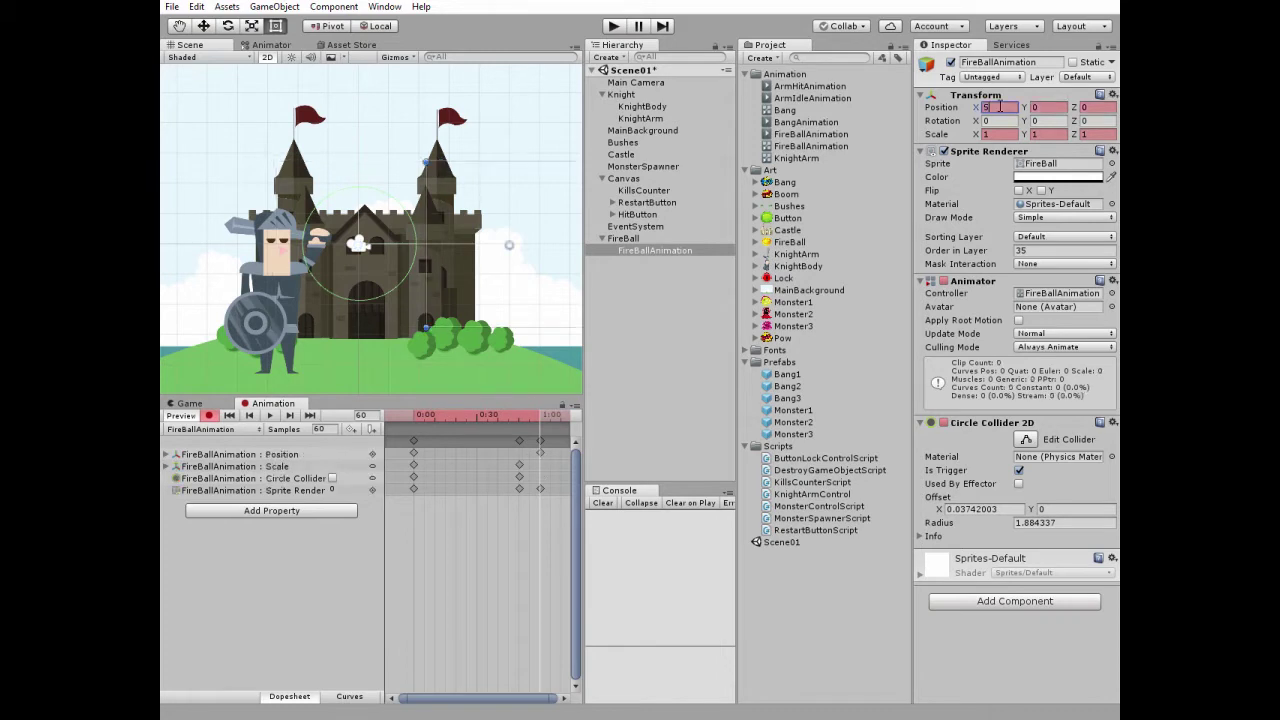
left_click(270, 415)
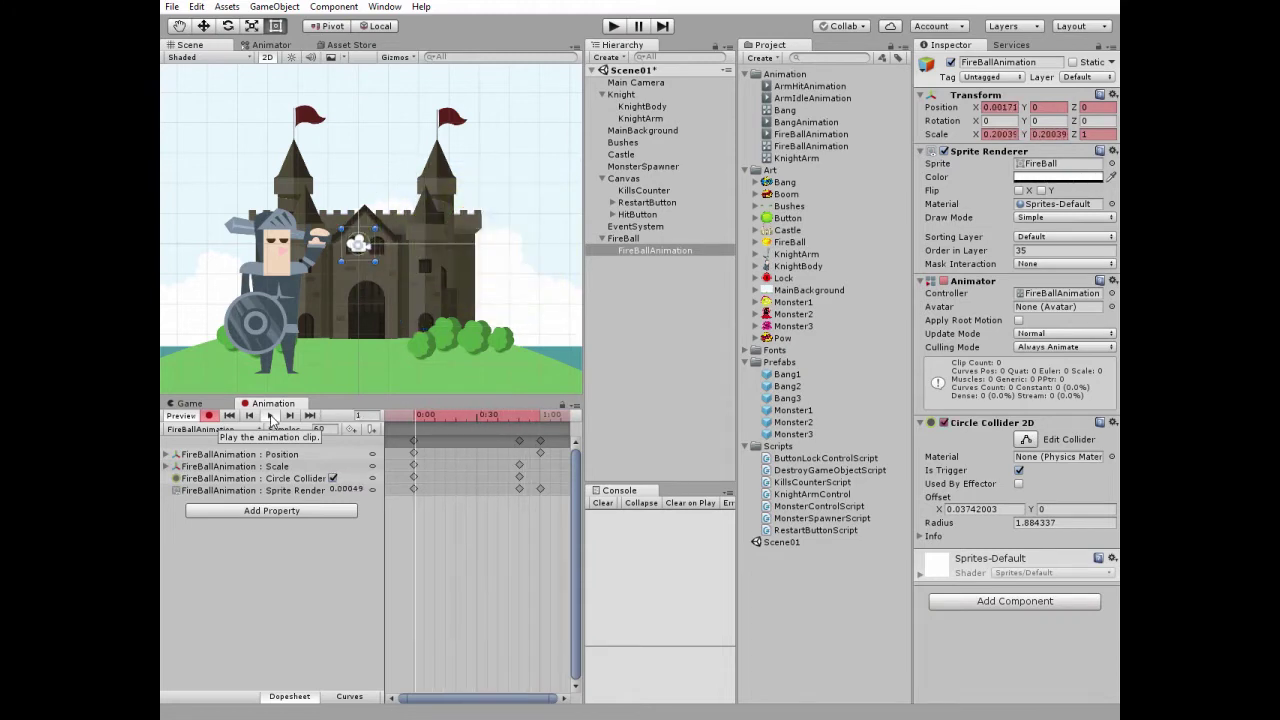
left_click(270, 415)
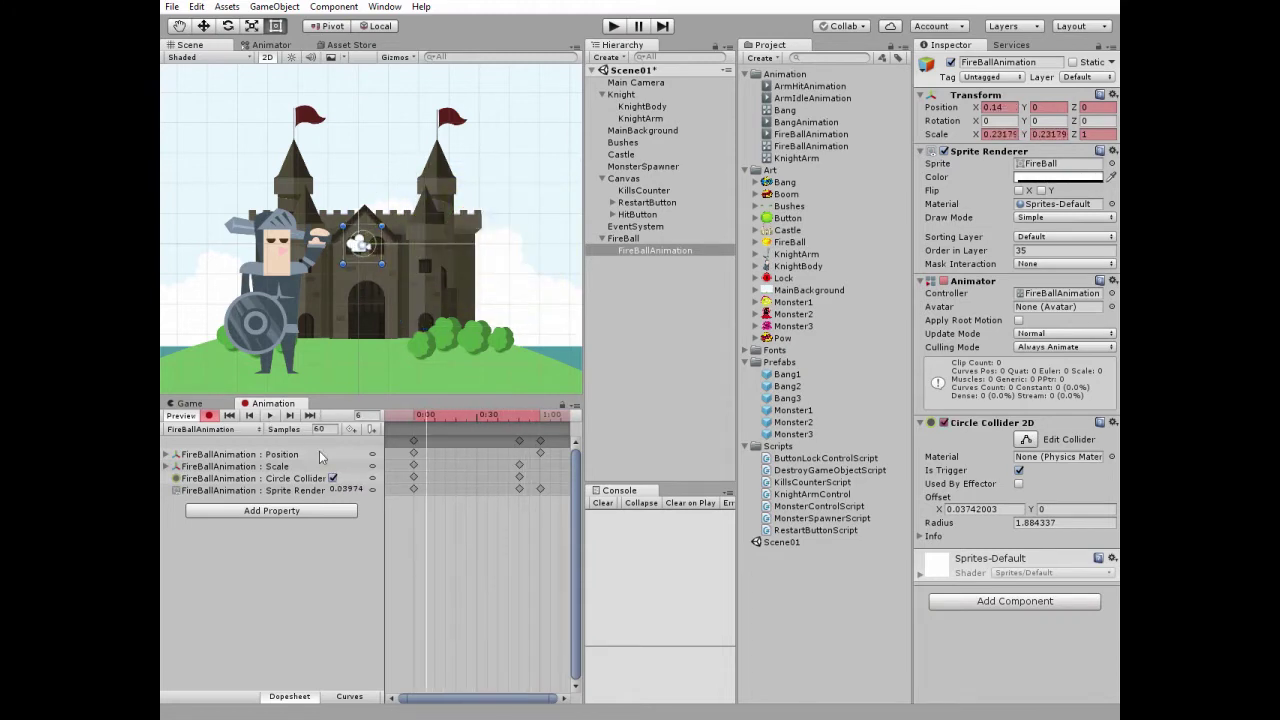
left_click(209, 415)
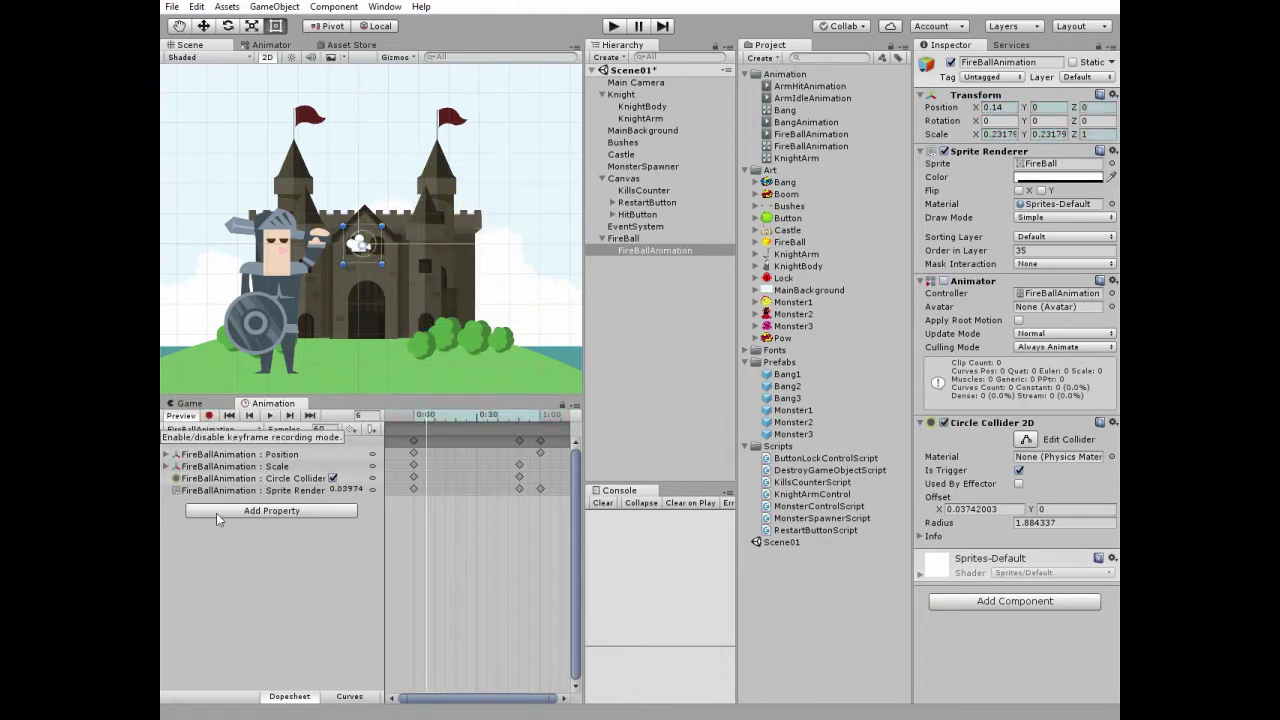
Review DestroyGameObjectScript, attach it to FireBall, and edit its Destroy Time to 1.
left_click(622, 240)
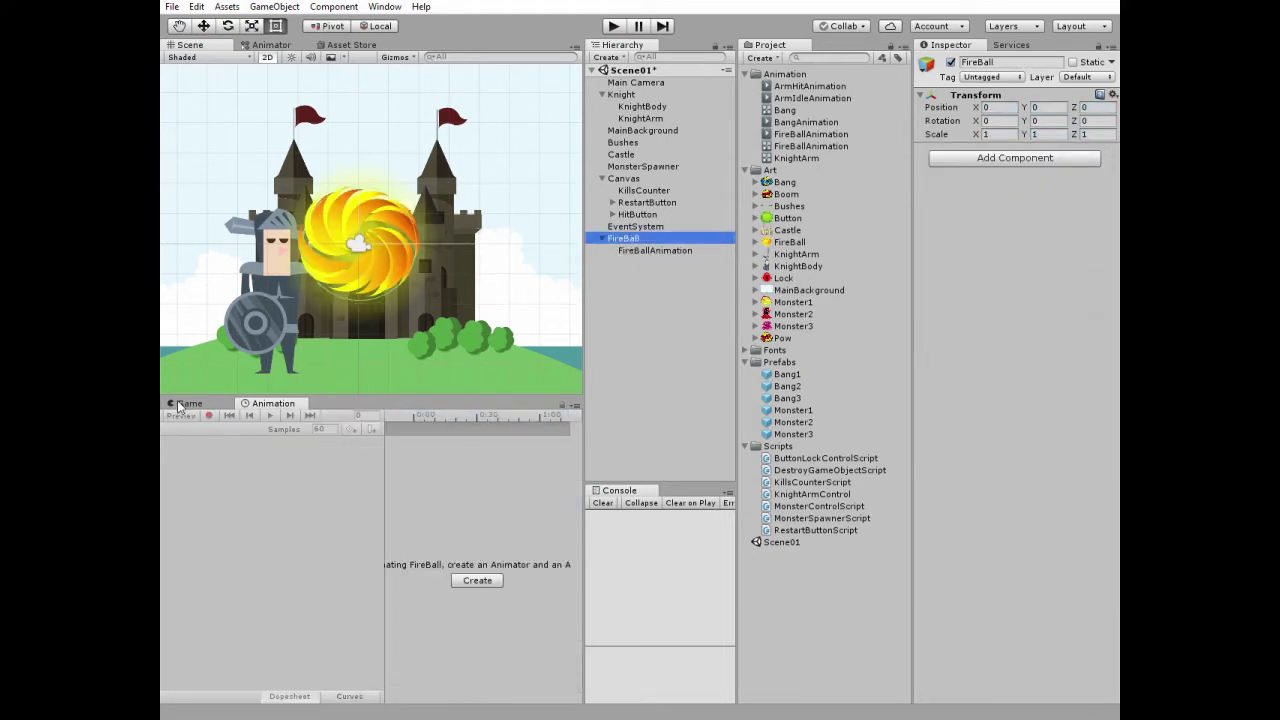
left_click(184, 404)
left_click(633, 240)
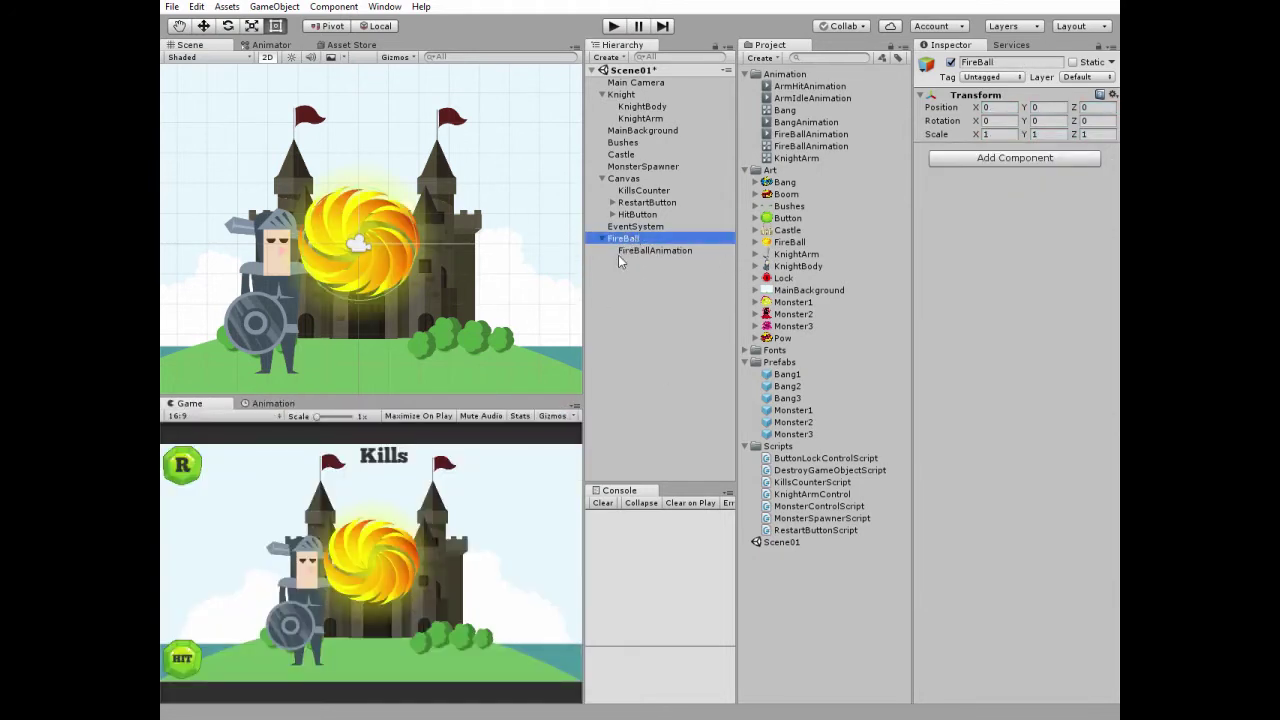
double_click(767, 471)
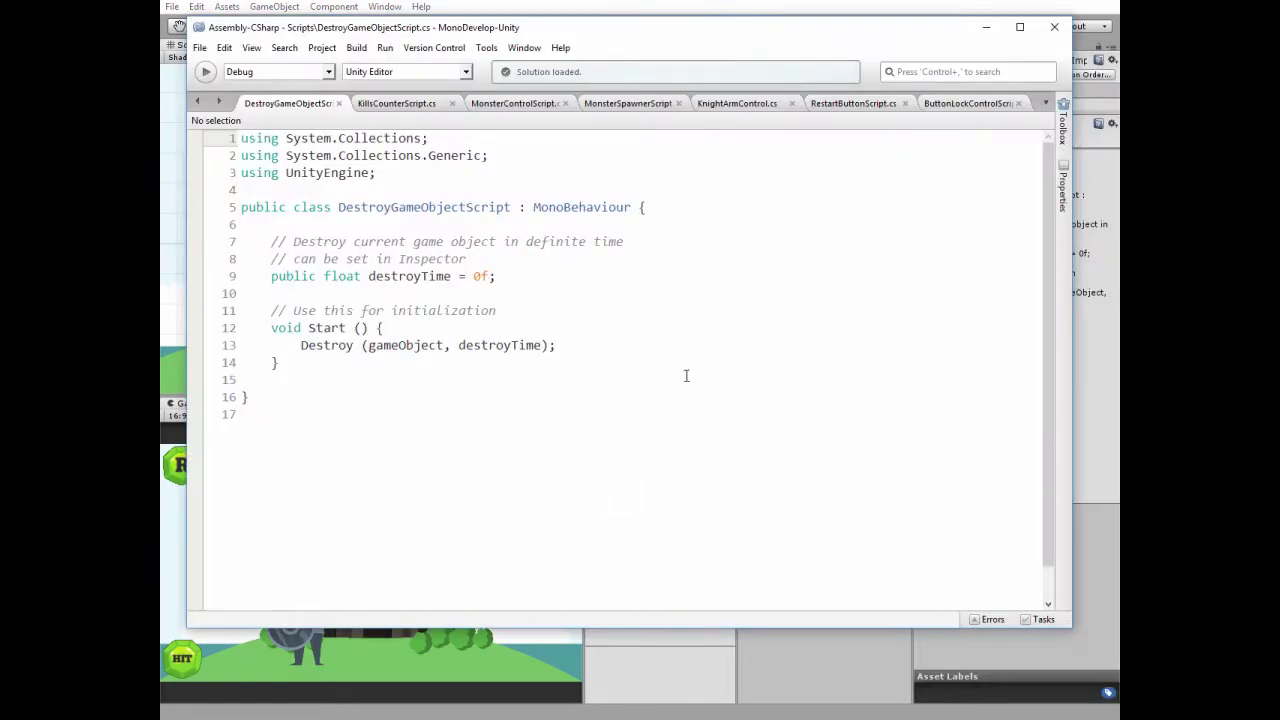
left_click(986, 27)
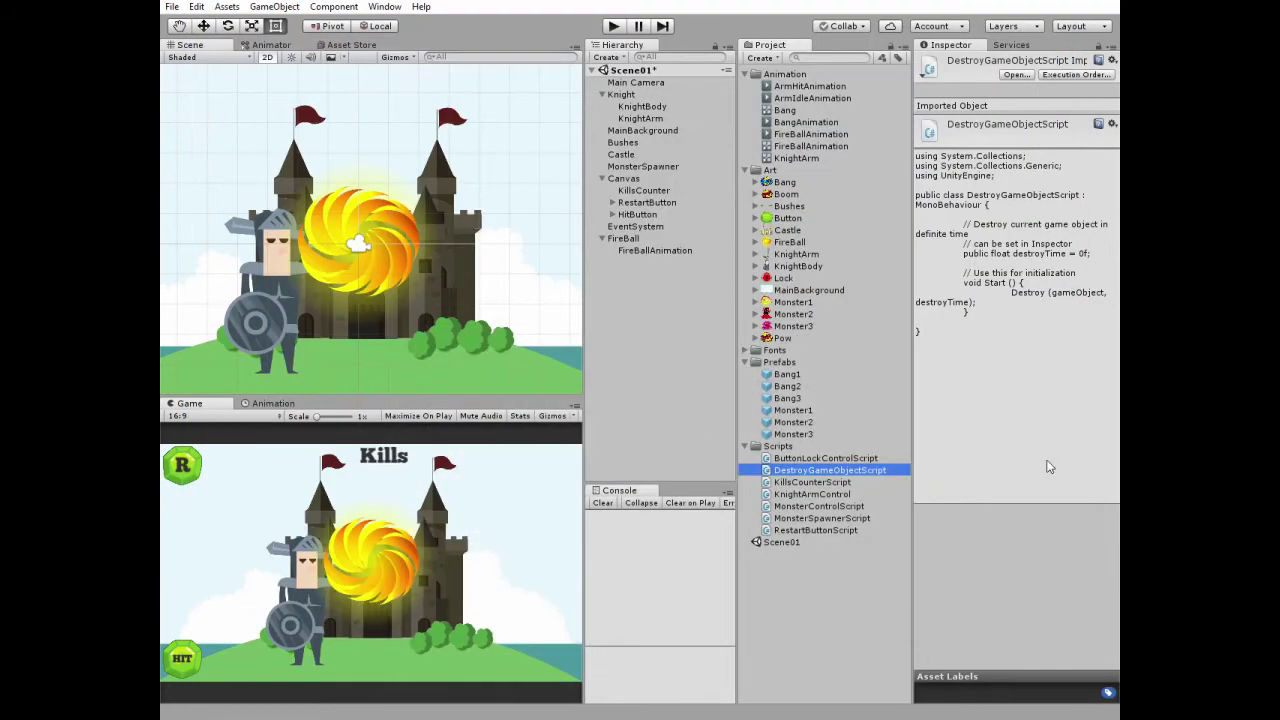
left_click_drag(768, 478, 632, 242)
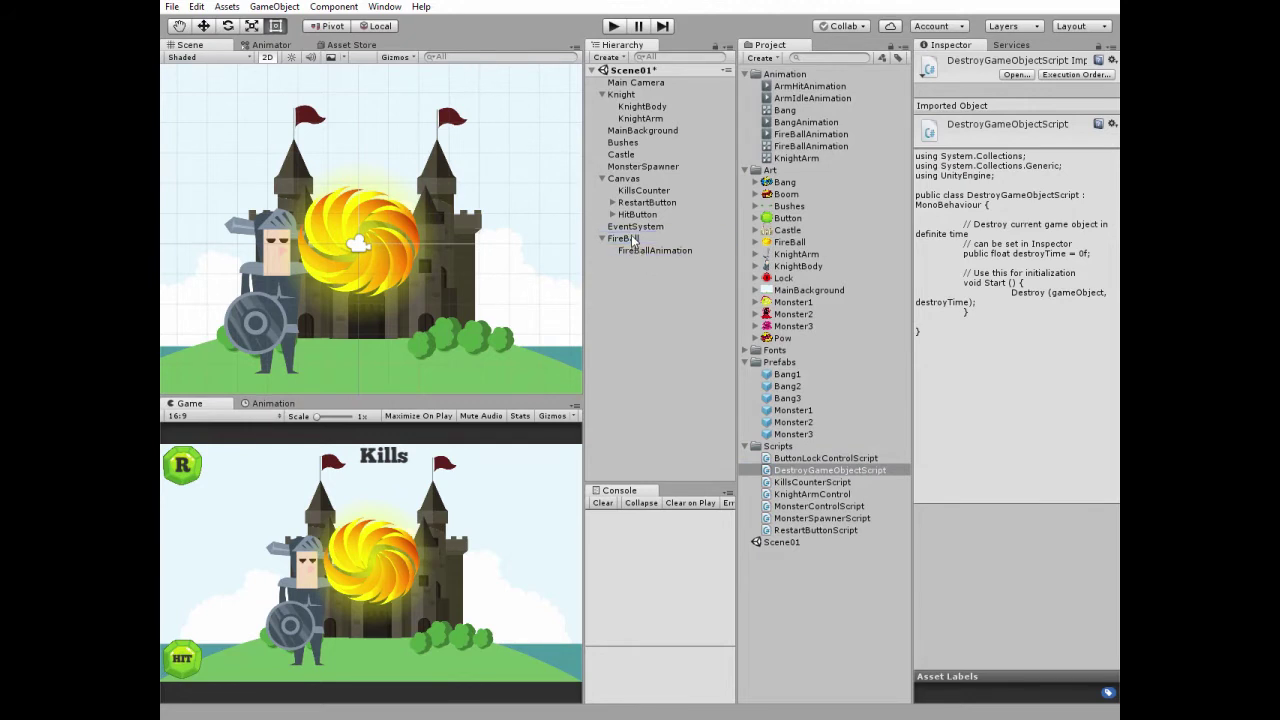
left_click(632, 240)
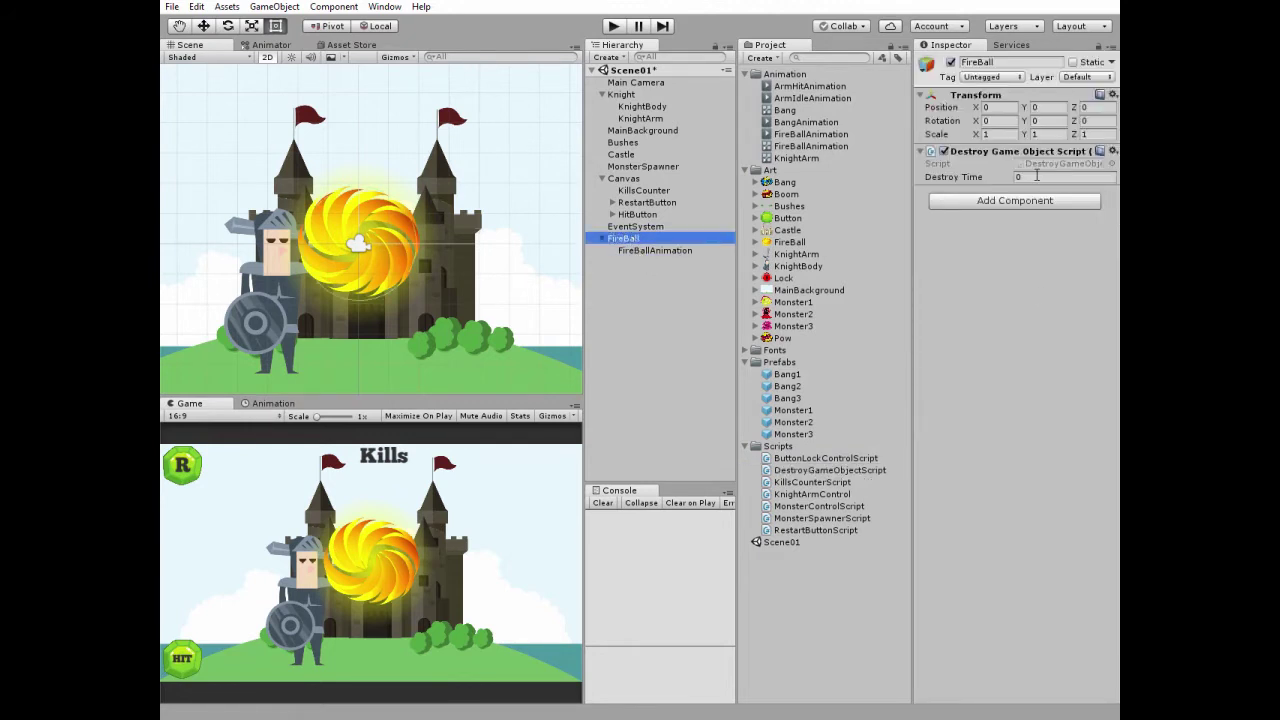
left_click(1037, 176)
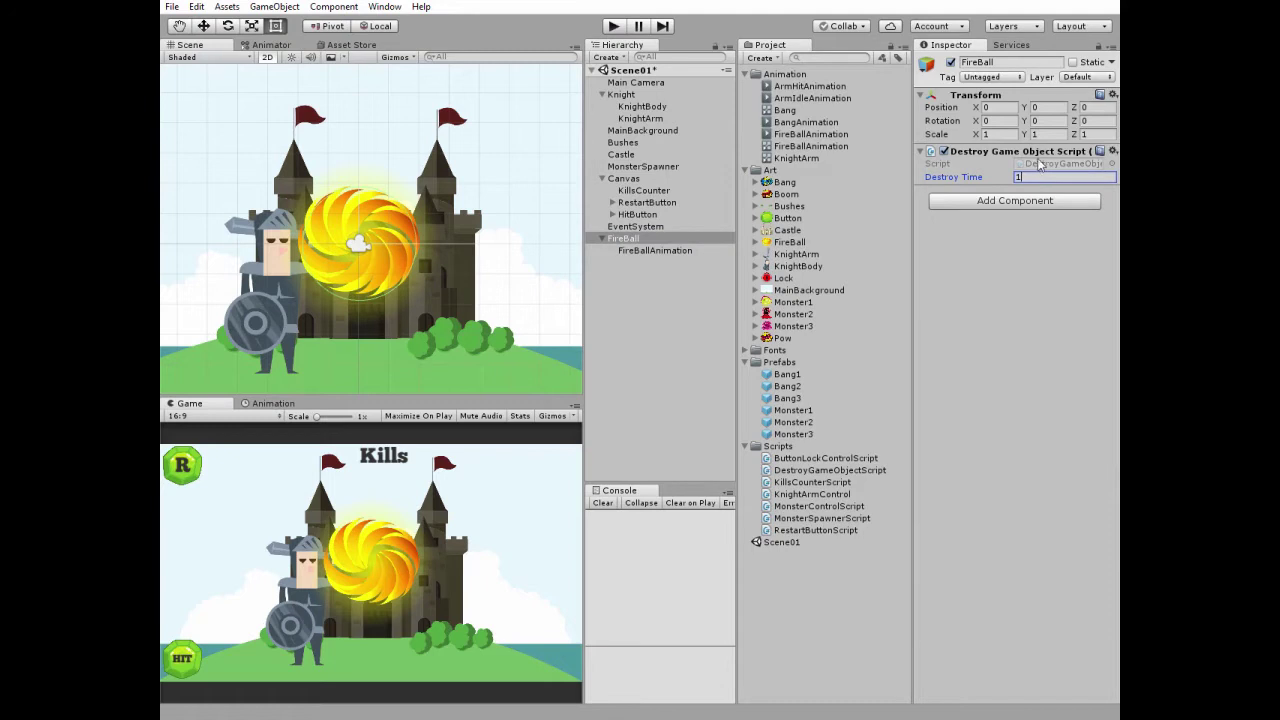
Tag the FireBallAnimation child as FireBall.
left_click(637, 251)
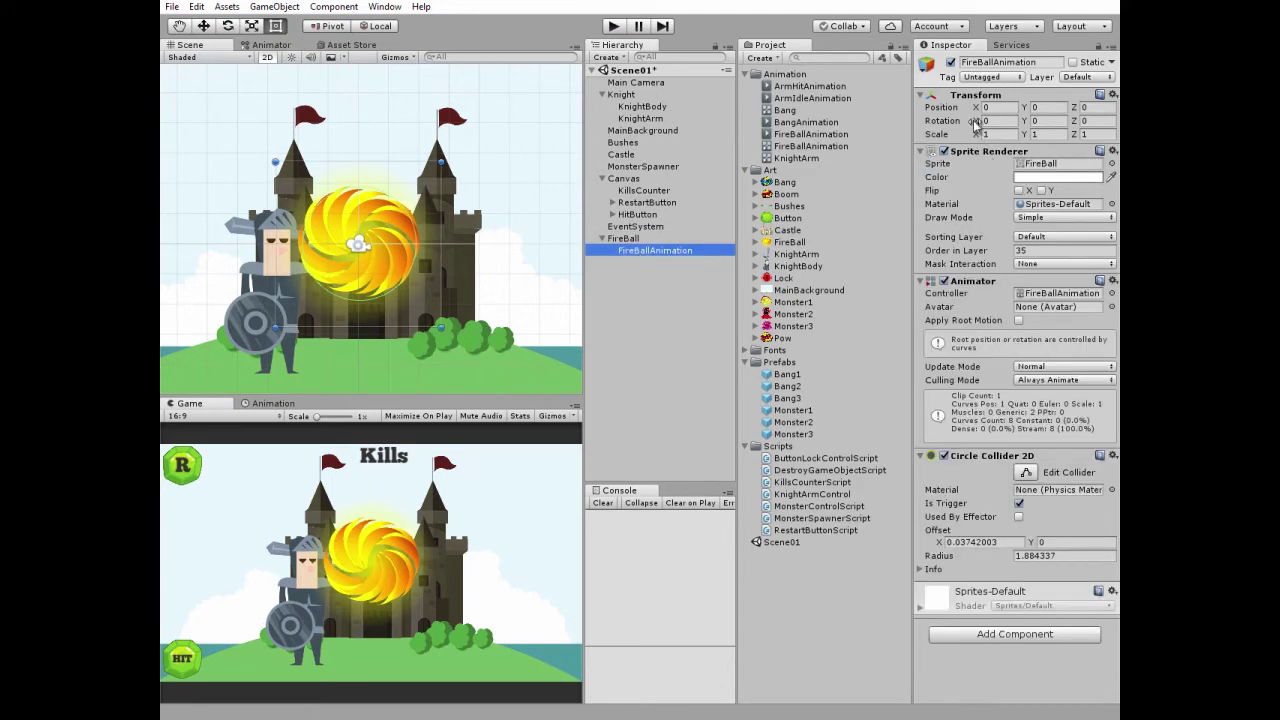
left_click(979, 78)
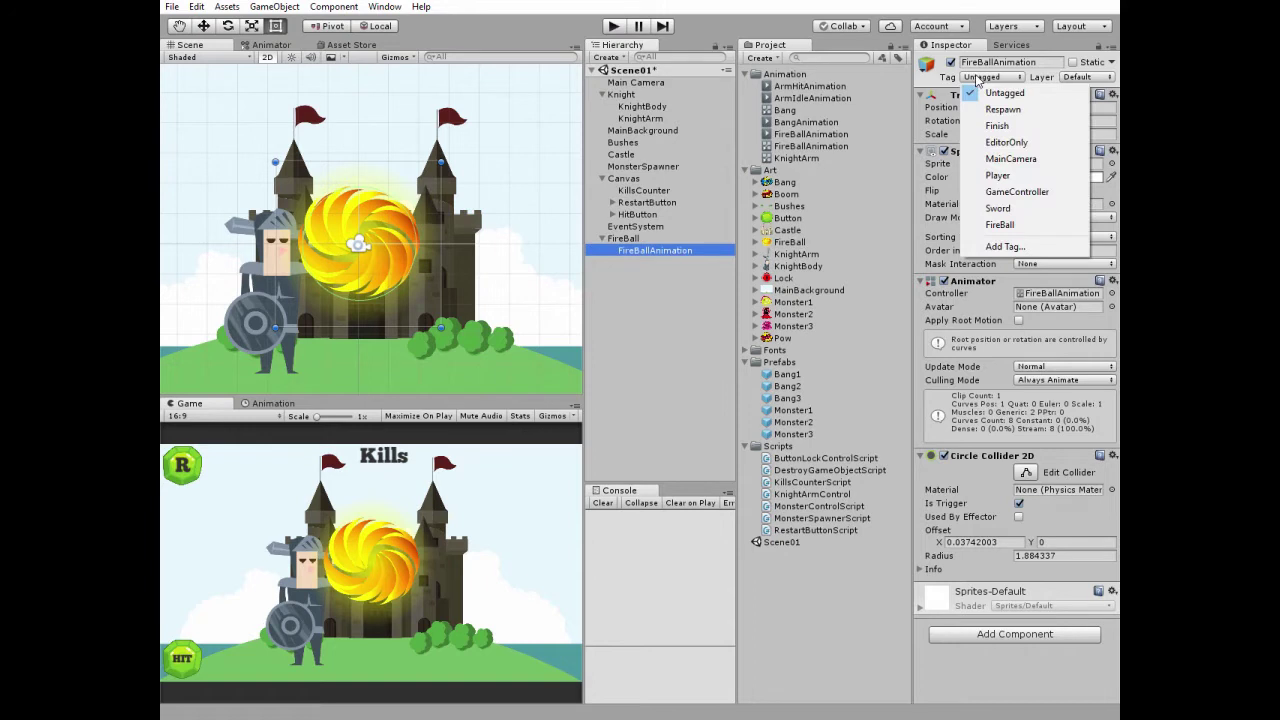
left_click(1009, 247)
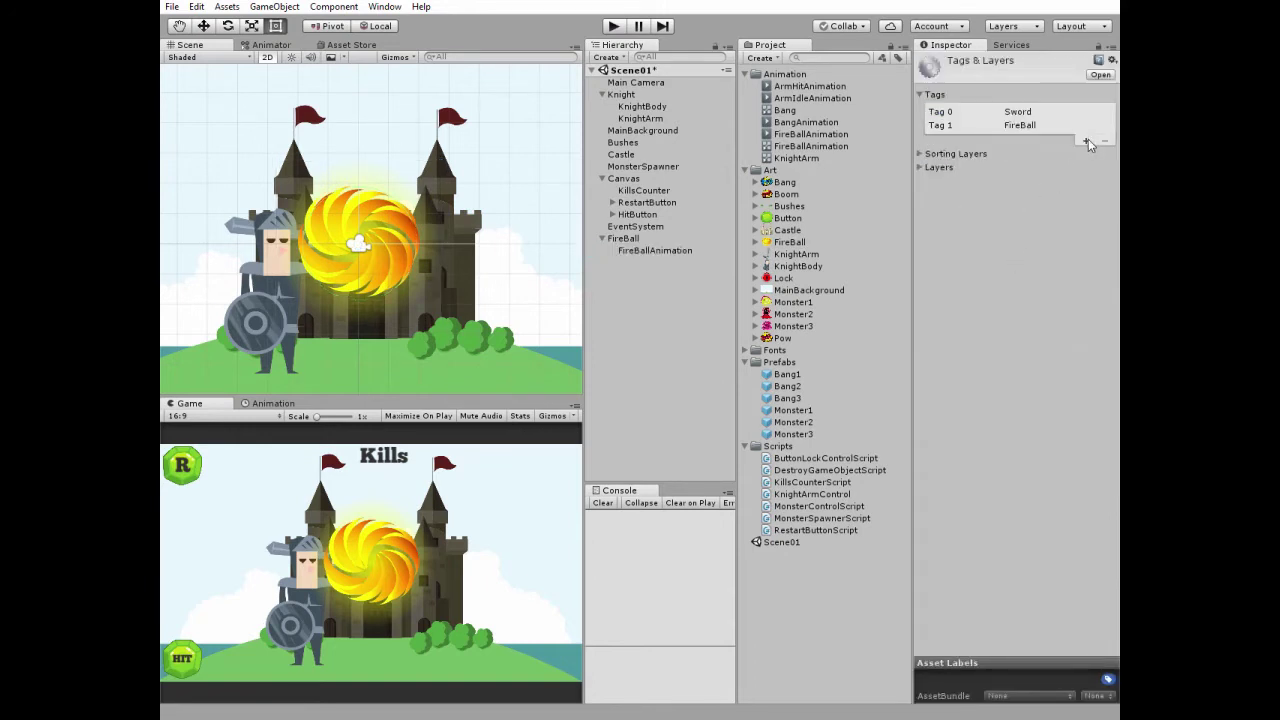
left_click(652, 252)
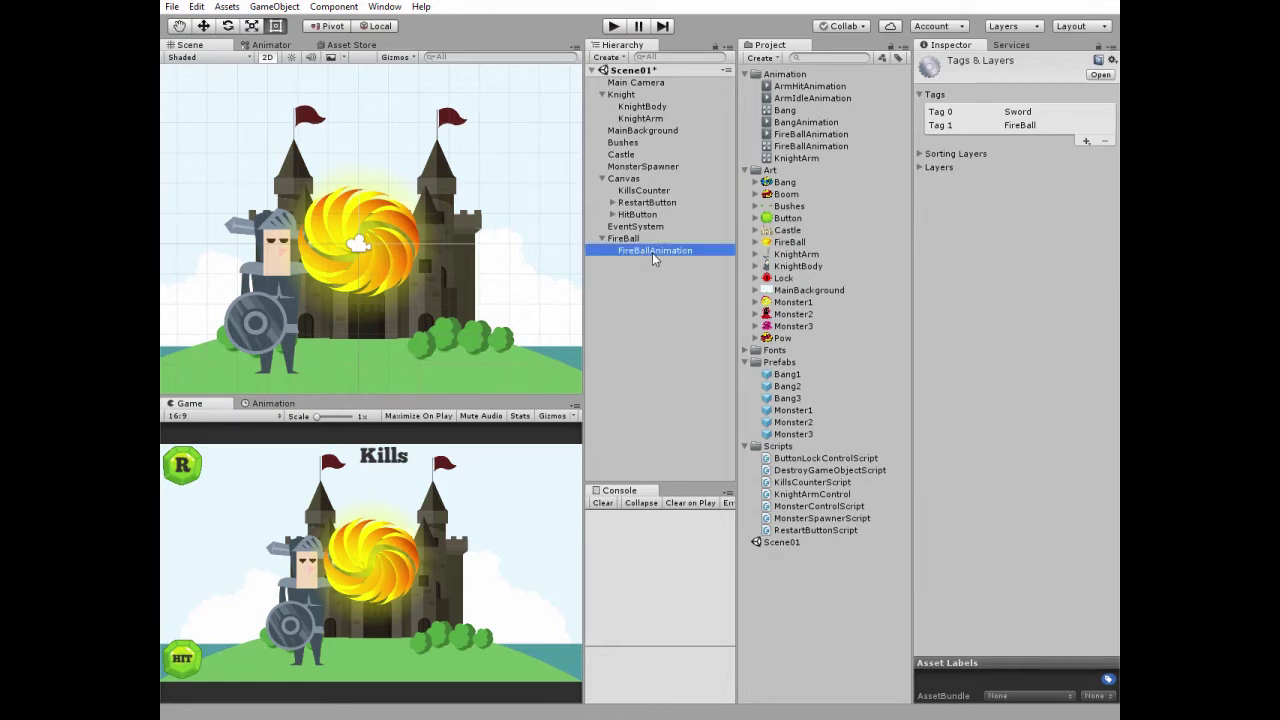
left_click(995, 77)
left_click(1008, 232)
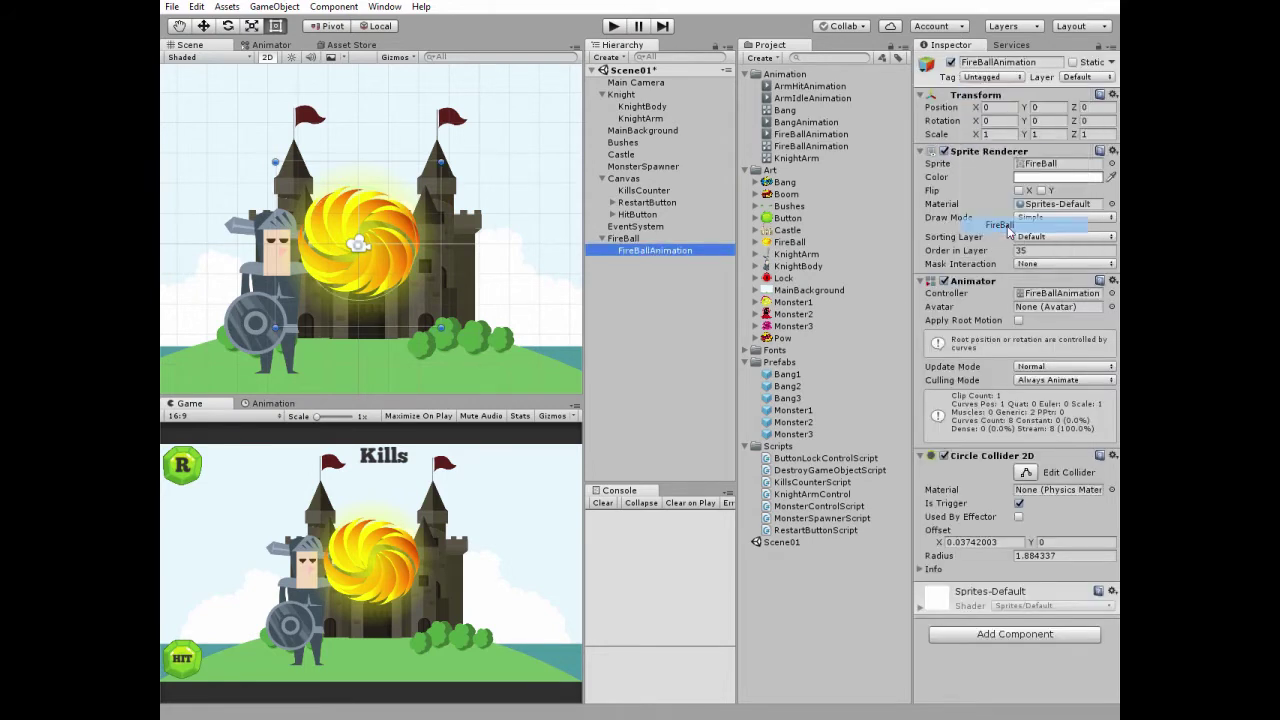
Save FireBall as a prefab in Prefabs and delete it from the scene.
left_click(633, 240)
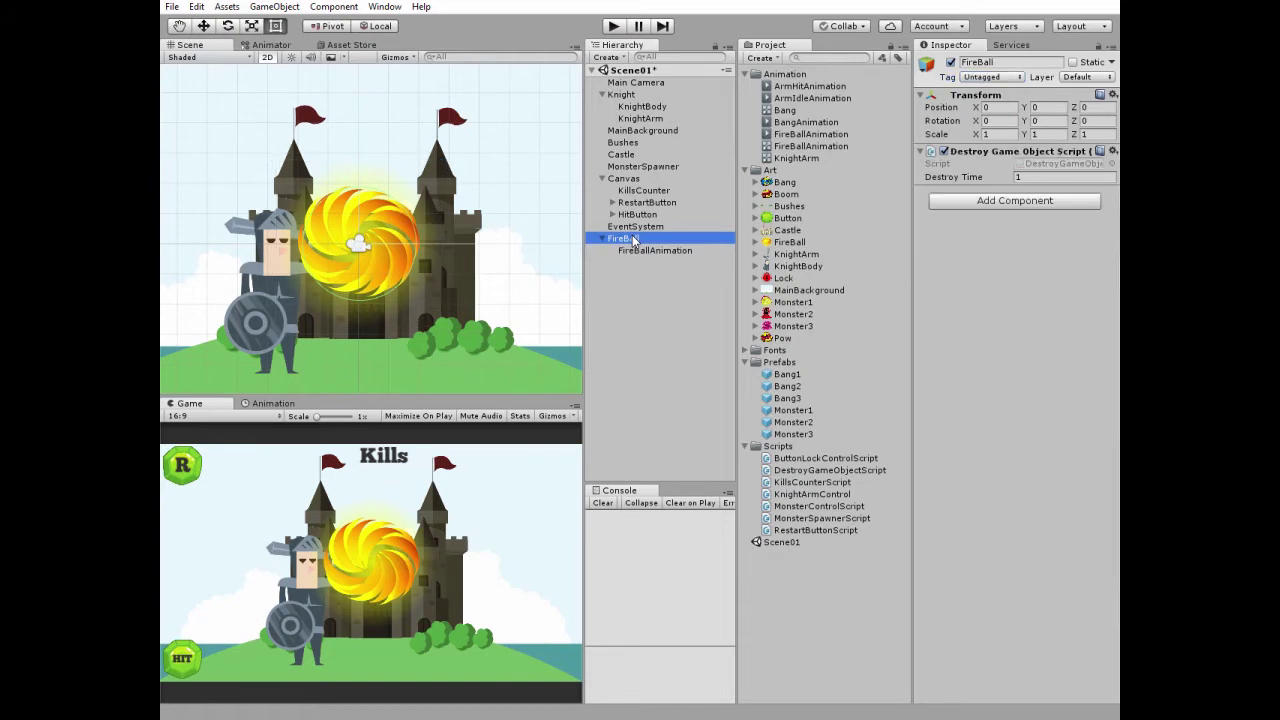
left_click_drag(620, 240, 790, 370)
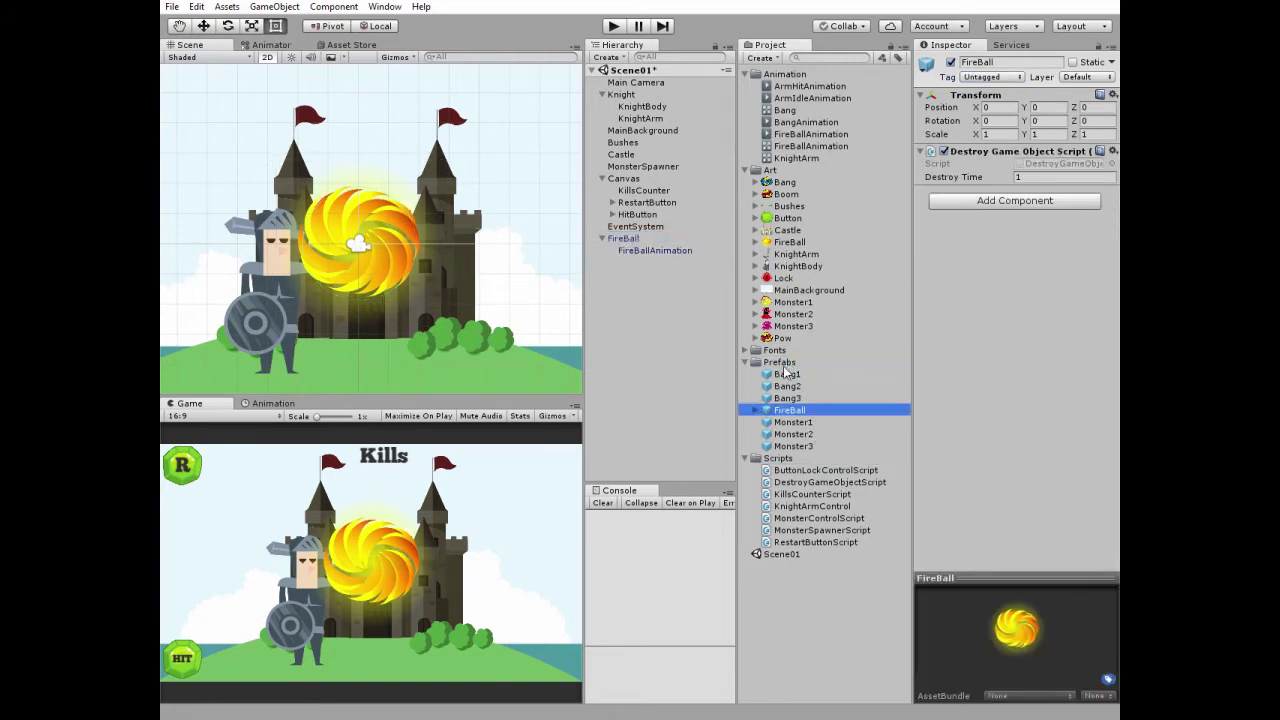
left_click(628, 239)
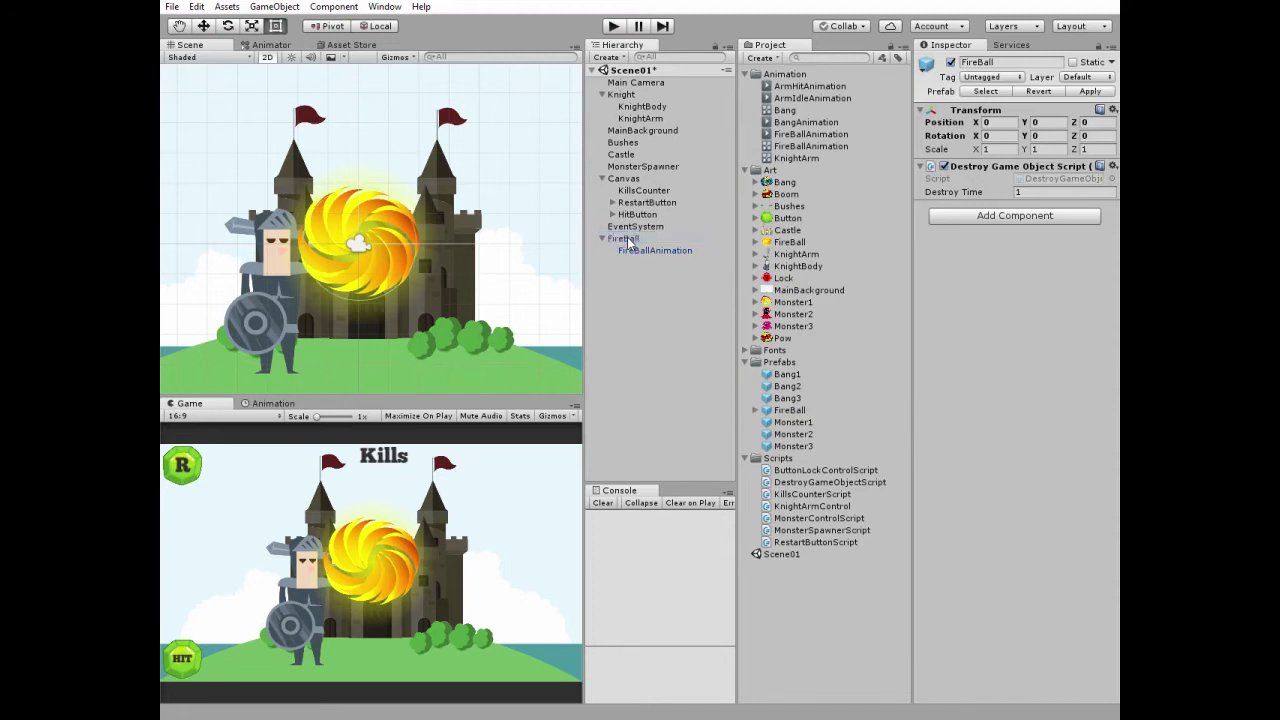
key("Delete")
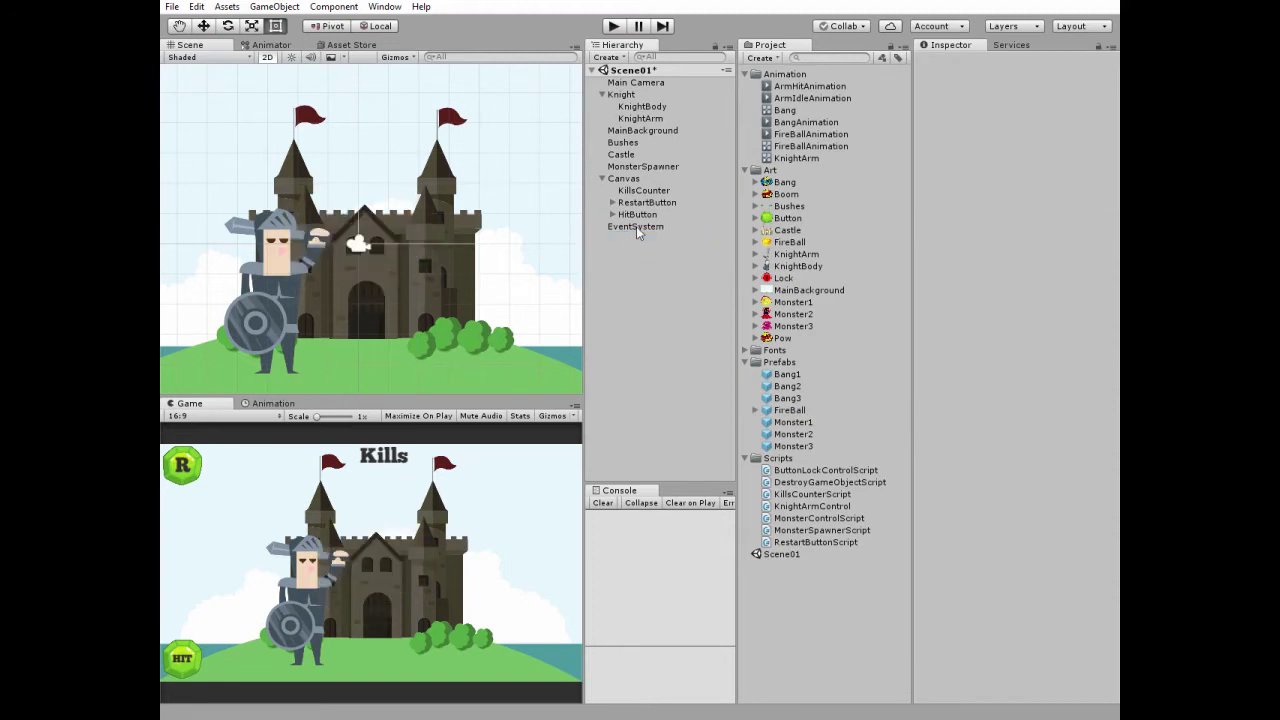
Duplicate HitButton as FireButton and move it to the right of HIT.
left_click(636, 215)
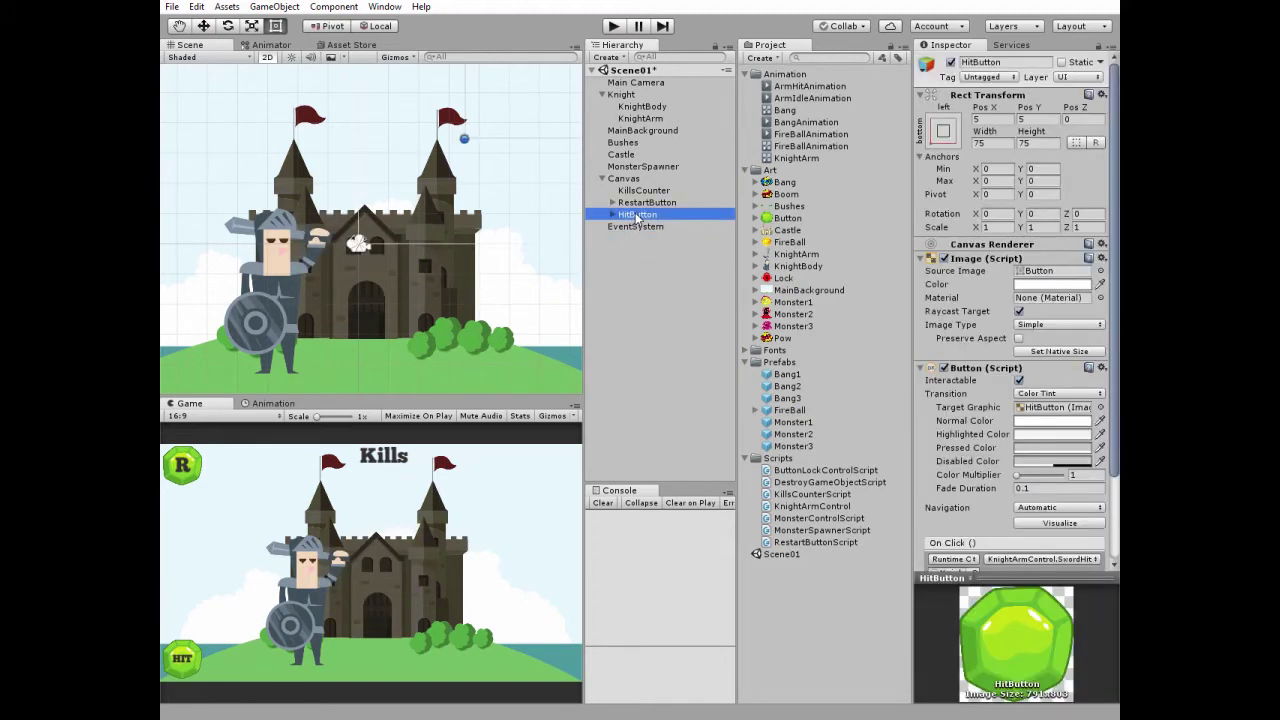
key("ctrl+d")
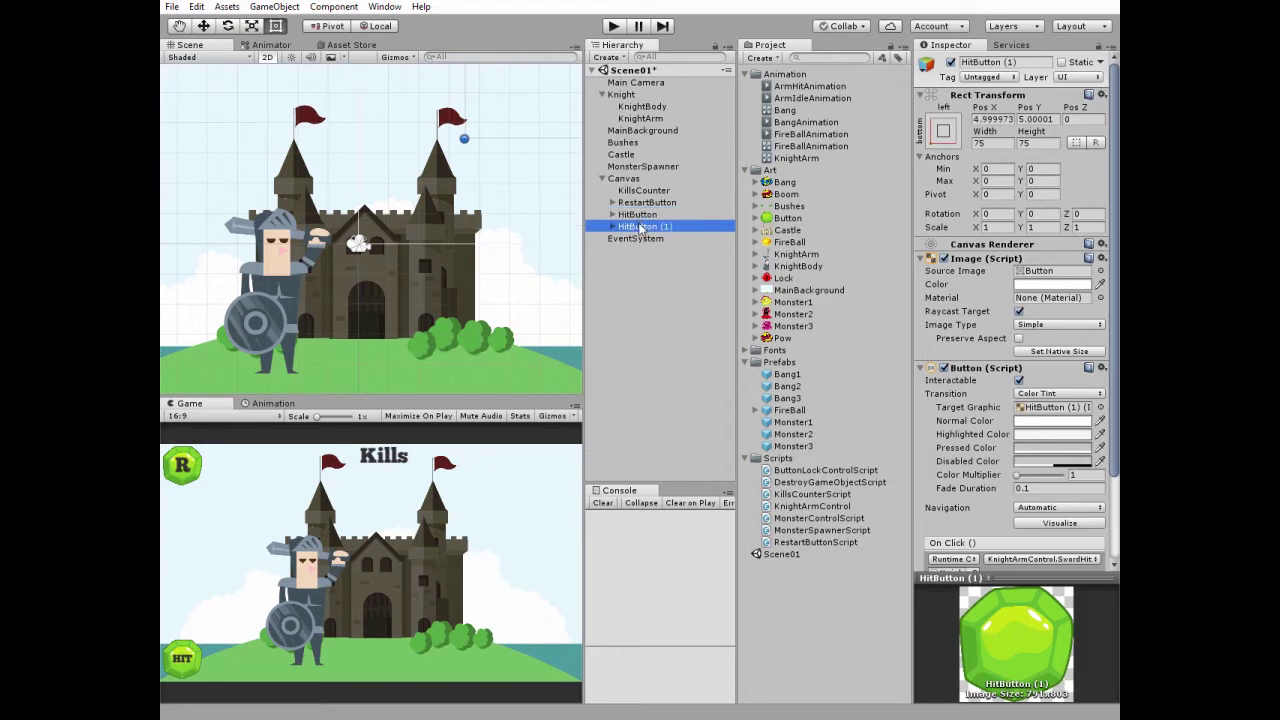
left_click(641, 227)
type("F")
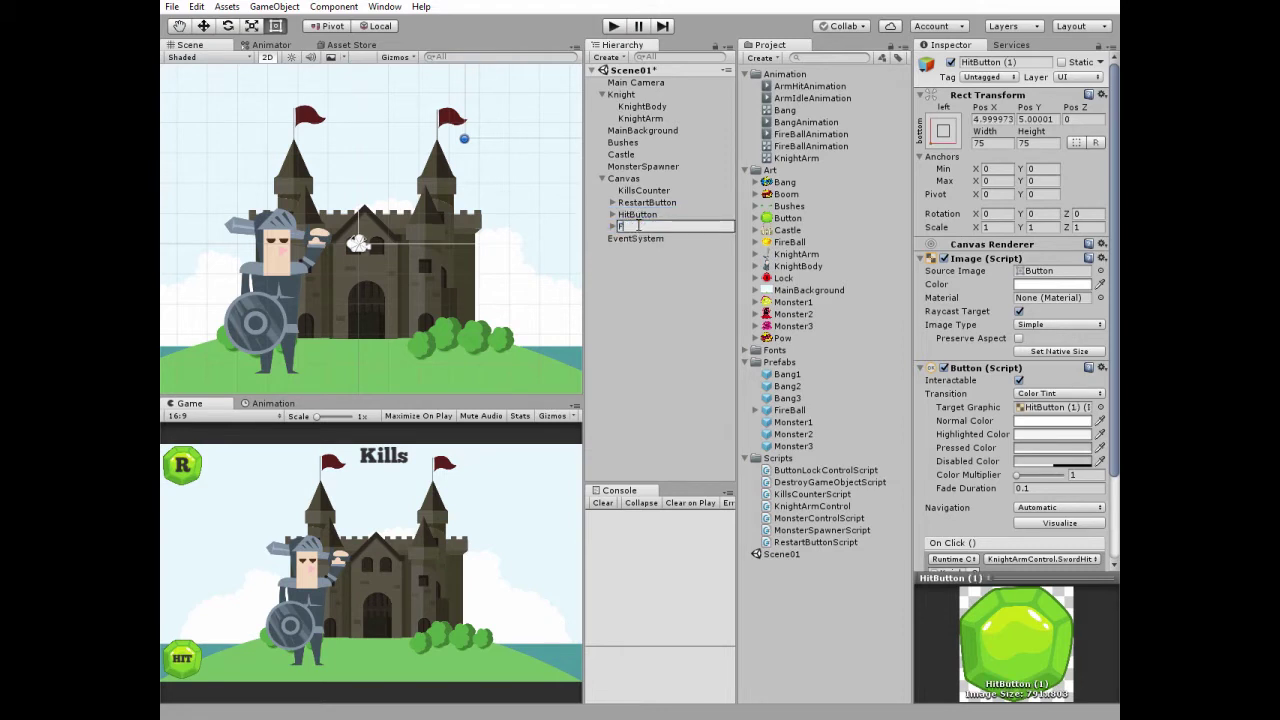
type("ireButton")
key("Return")
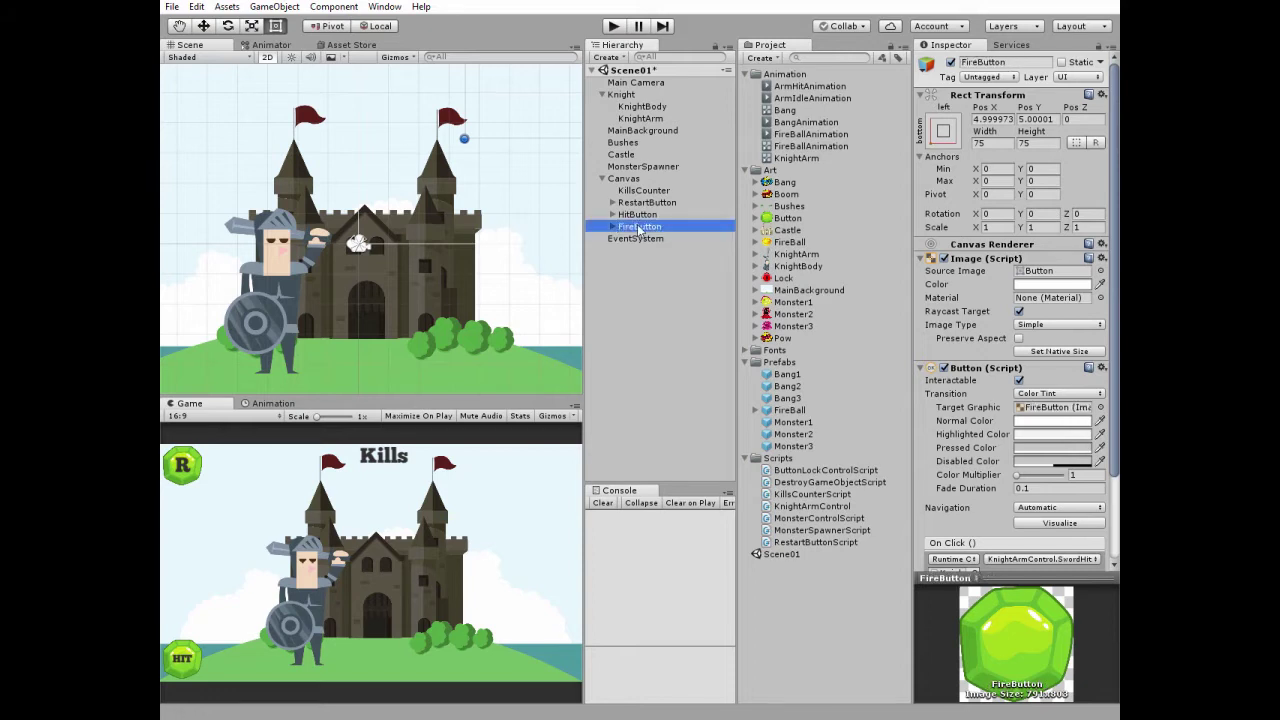
double_click(638, 229)
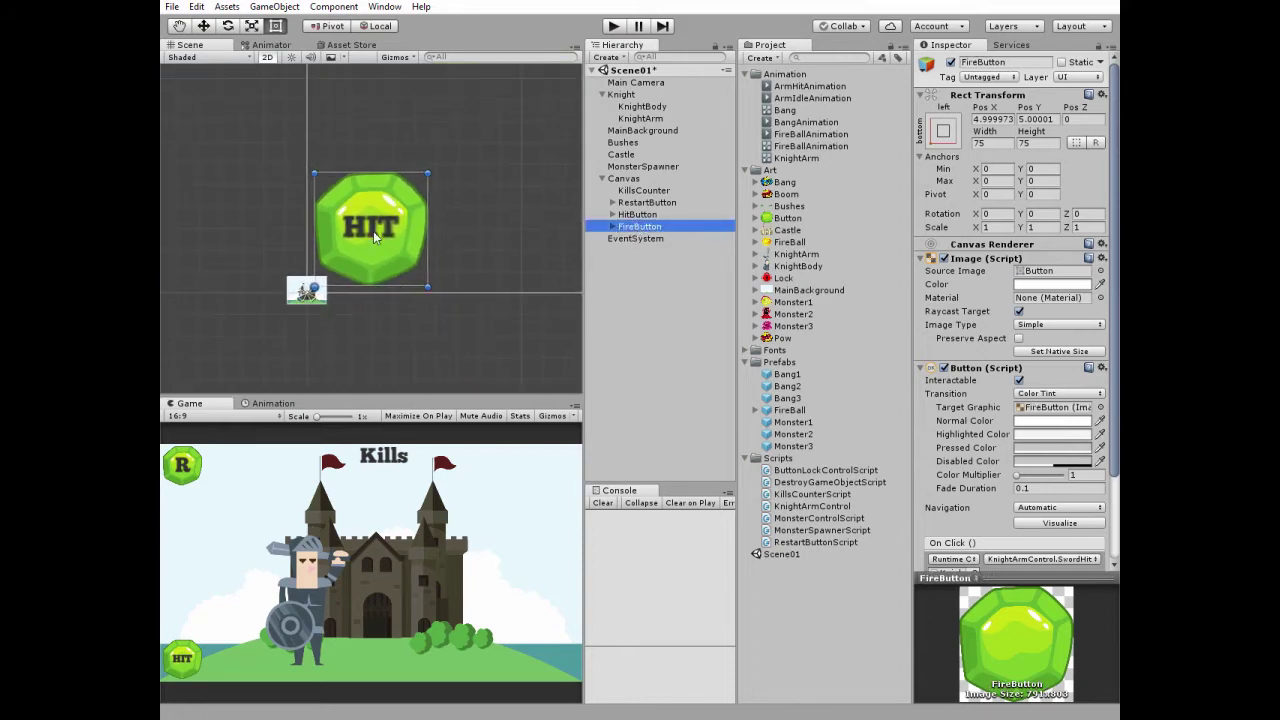
left_click_drag(380, 232, 518, 230)
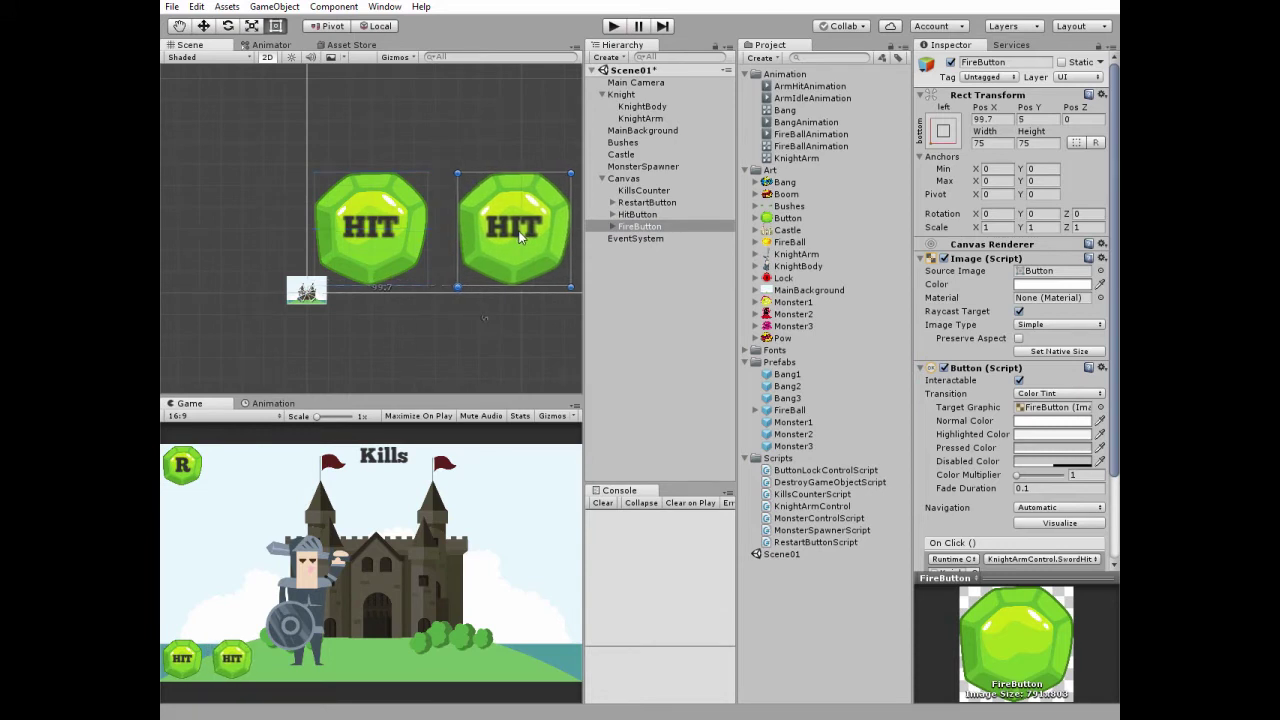
Change FireButton's Text label to FIRE.
left_click(612, 226)
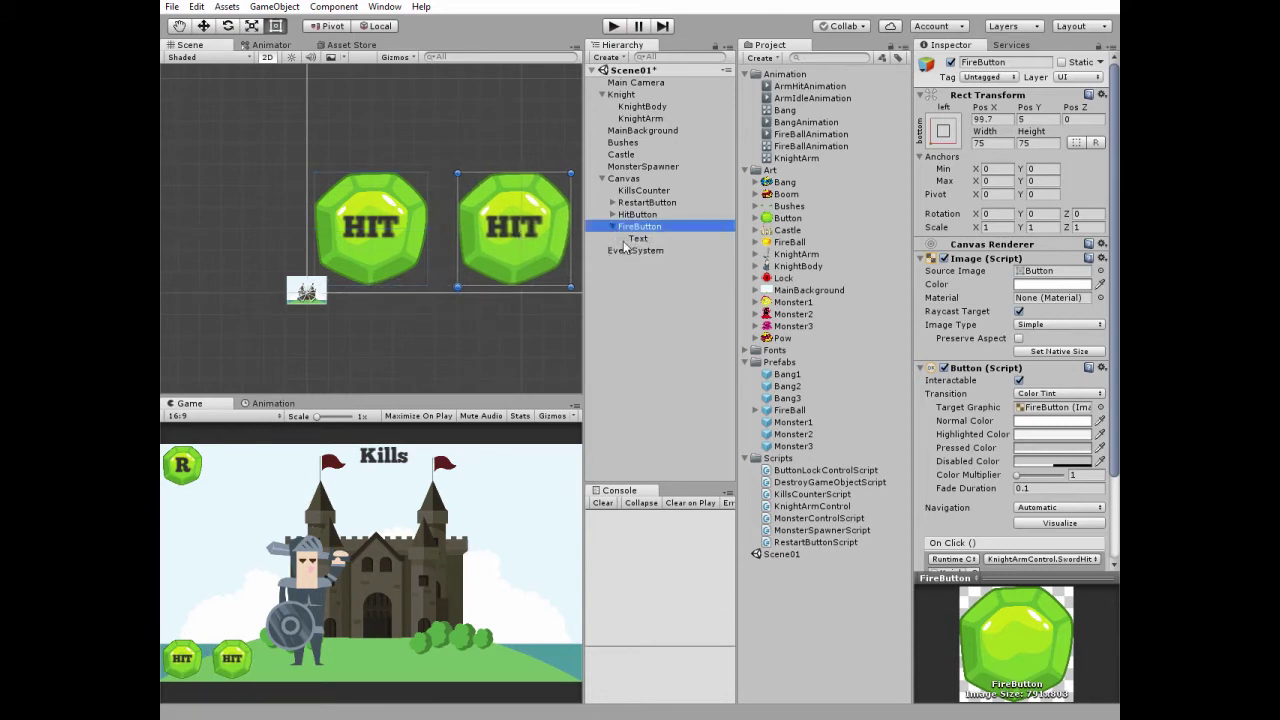
left_click(636, 239)
left_click(962, 283)
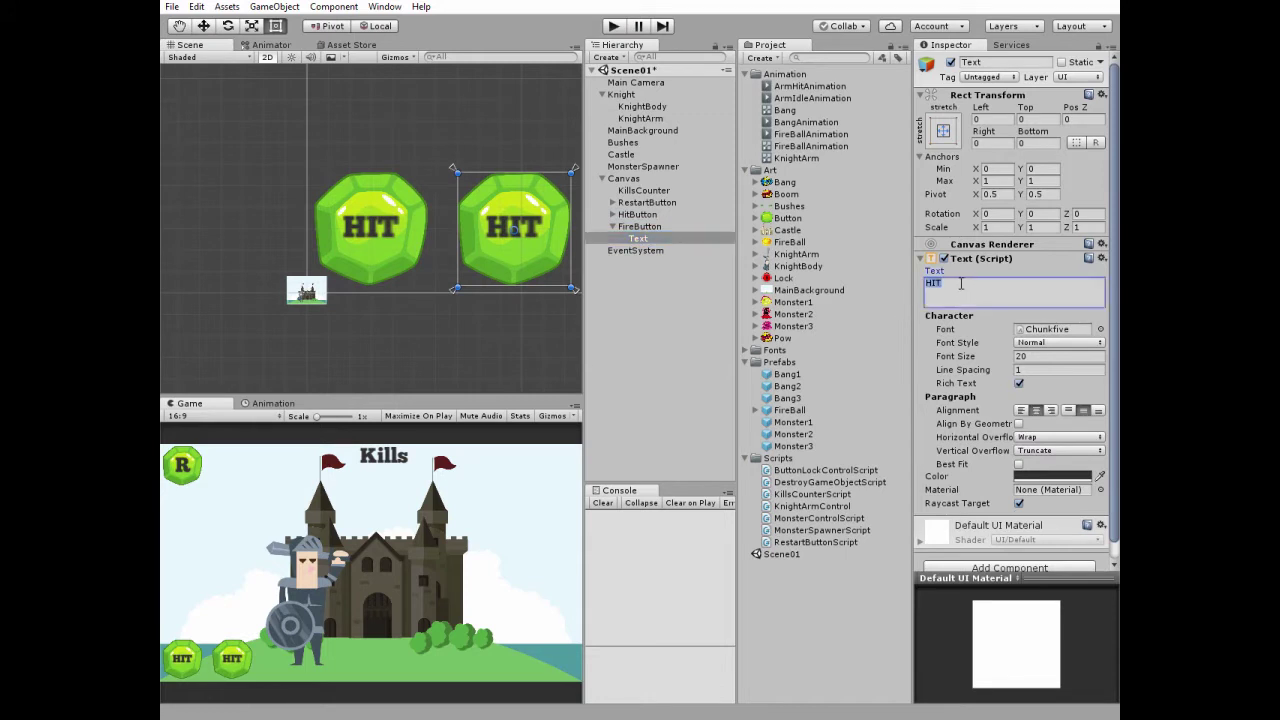
type("FIRE")
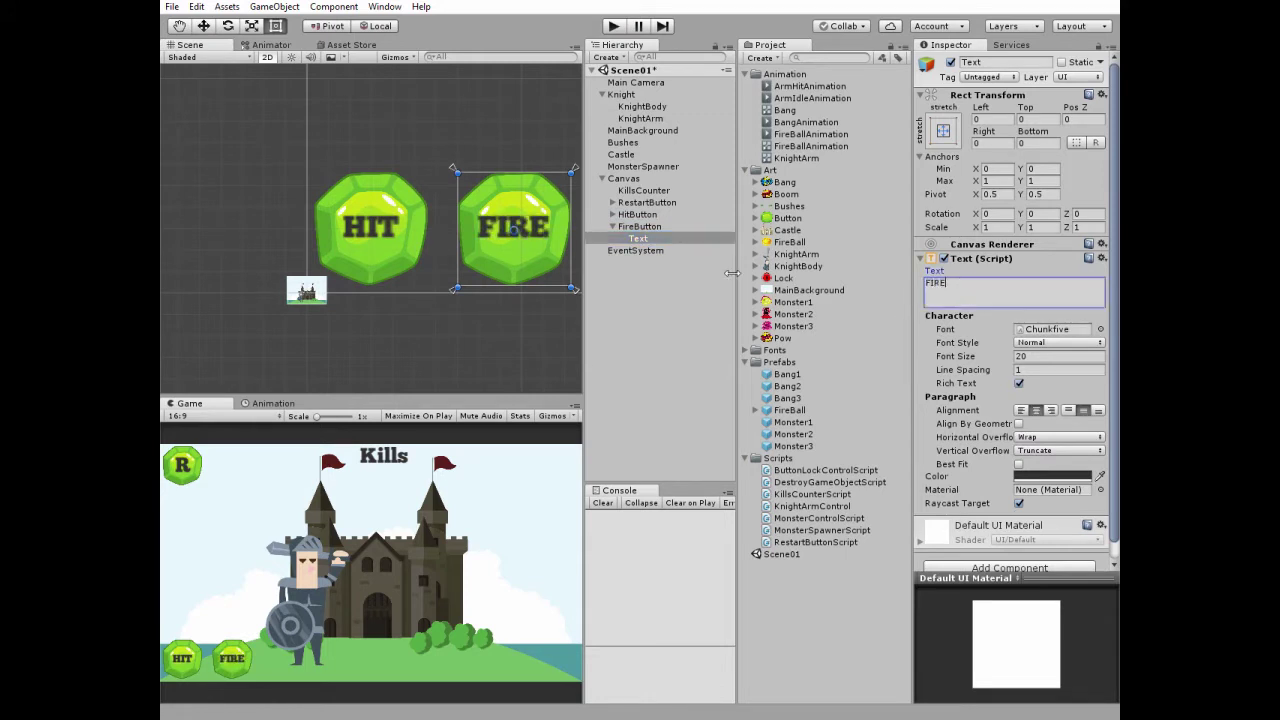
left_click(640, 226)
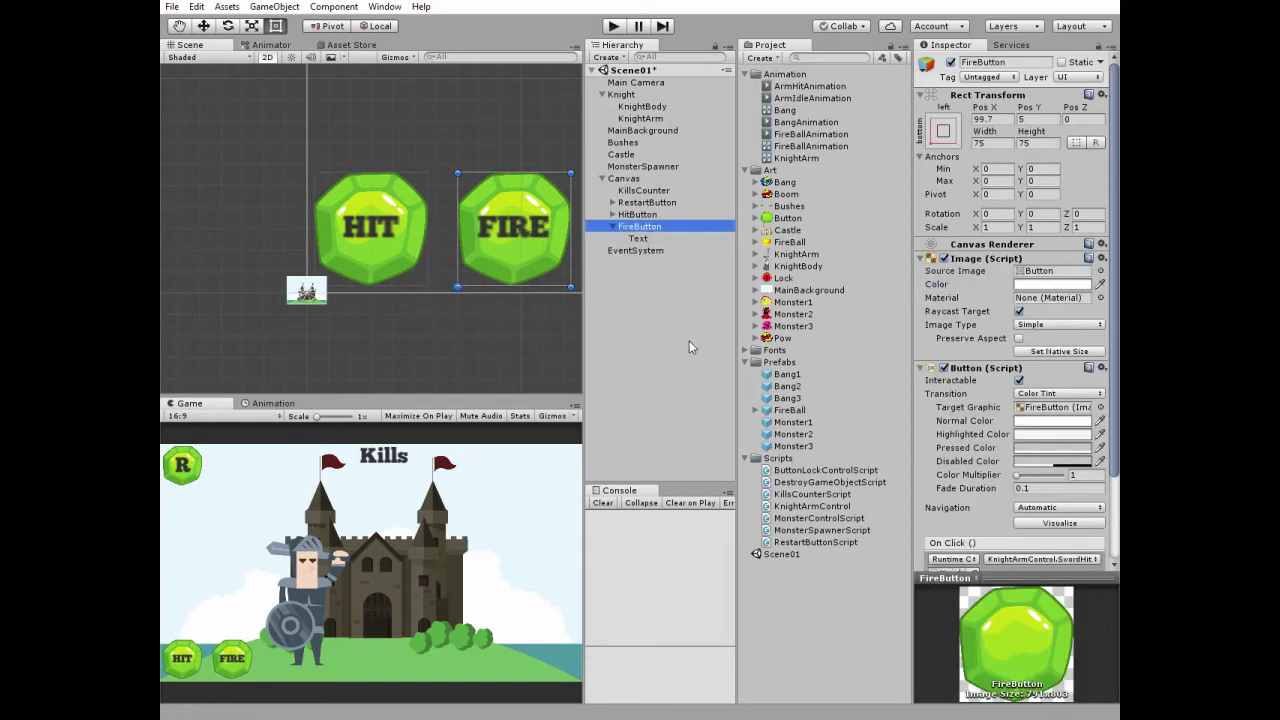
Add a second FireButton On Click entry calling KnightArm's KnightArmControl.SpawnFireBall(), then open KnightArmControl.
left_click_drag(1116, 390, 1116, 472)
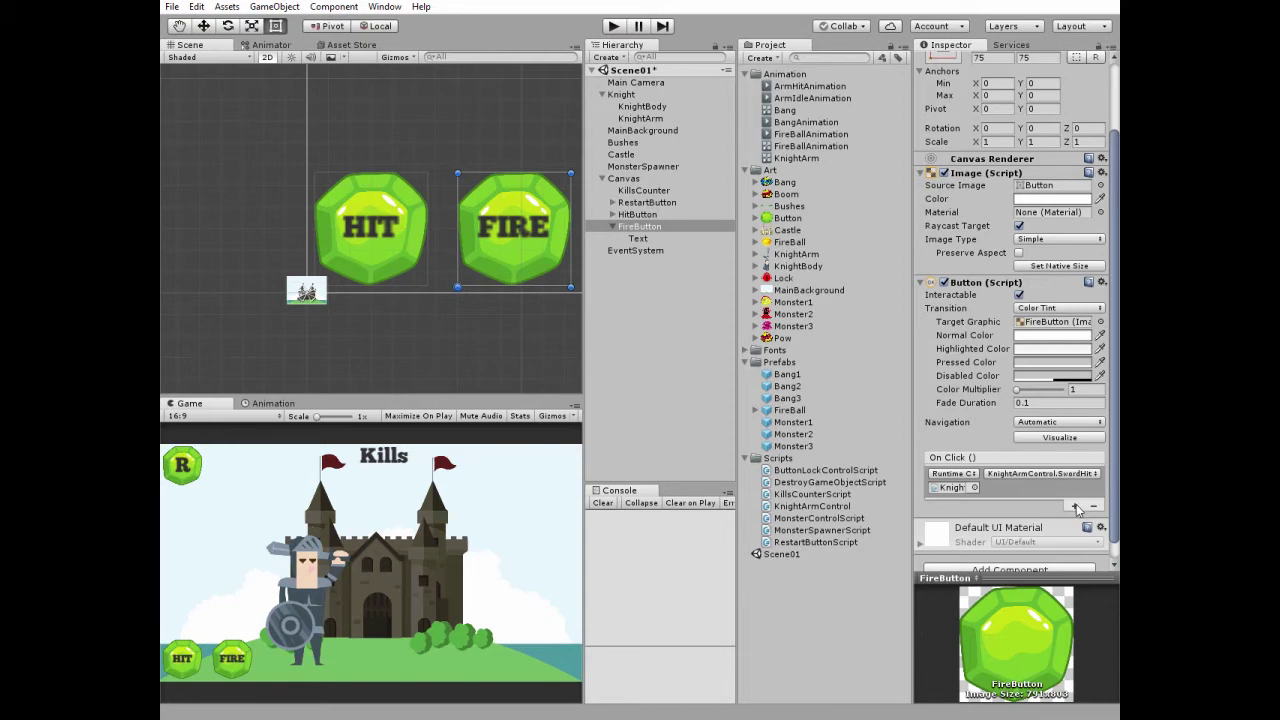
left_click(1074, 506)
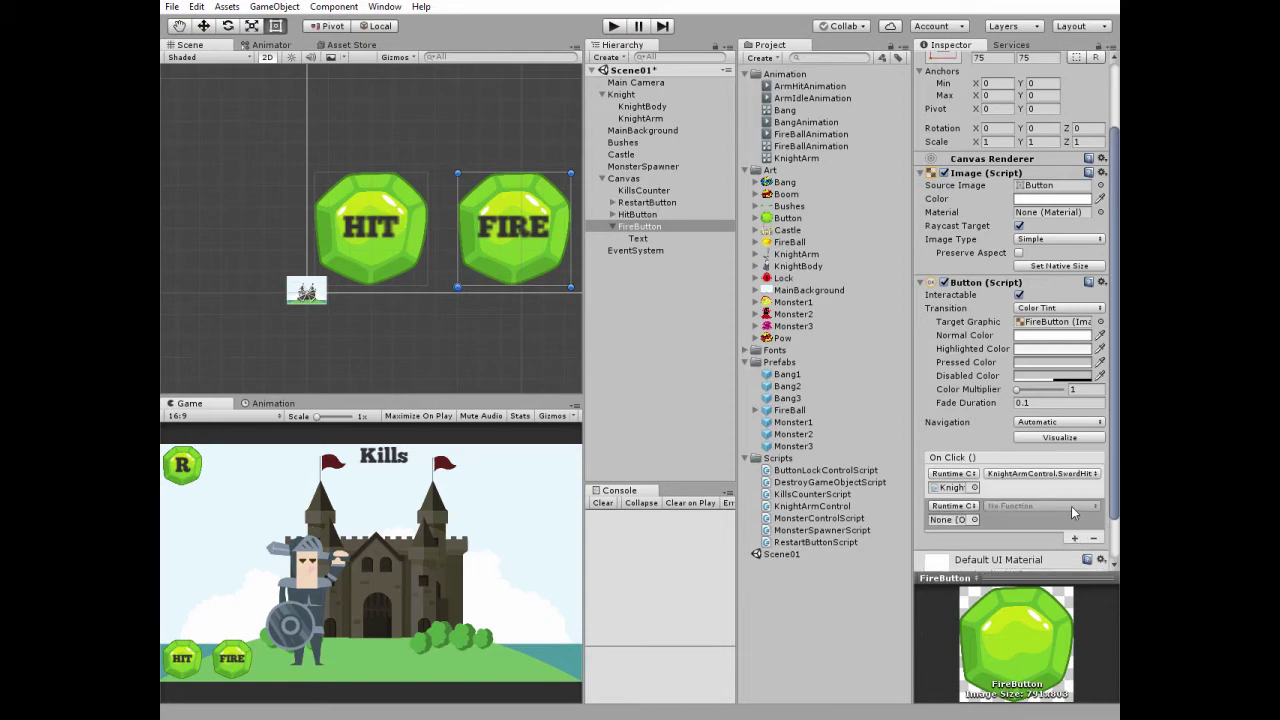
left_click(974, 519)
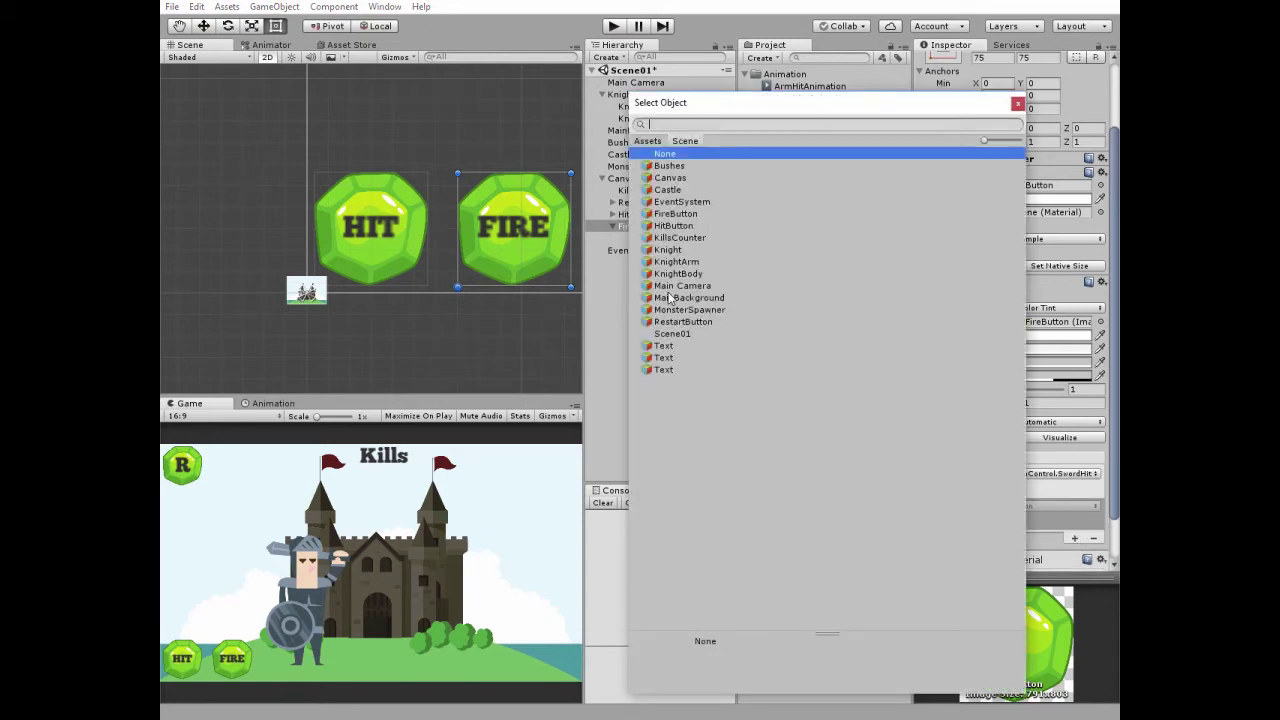
left_click(673, 262)
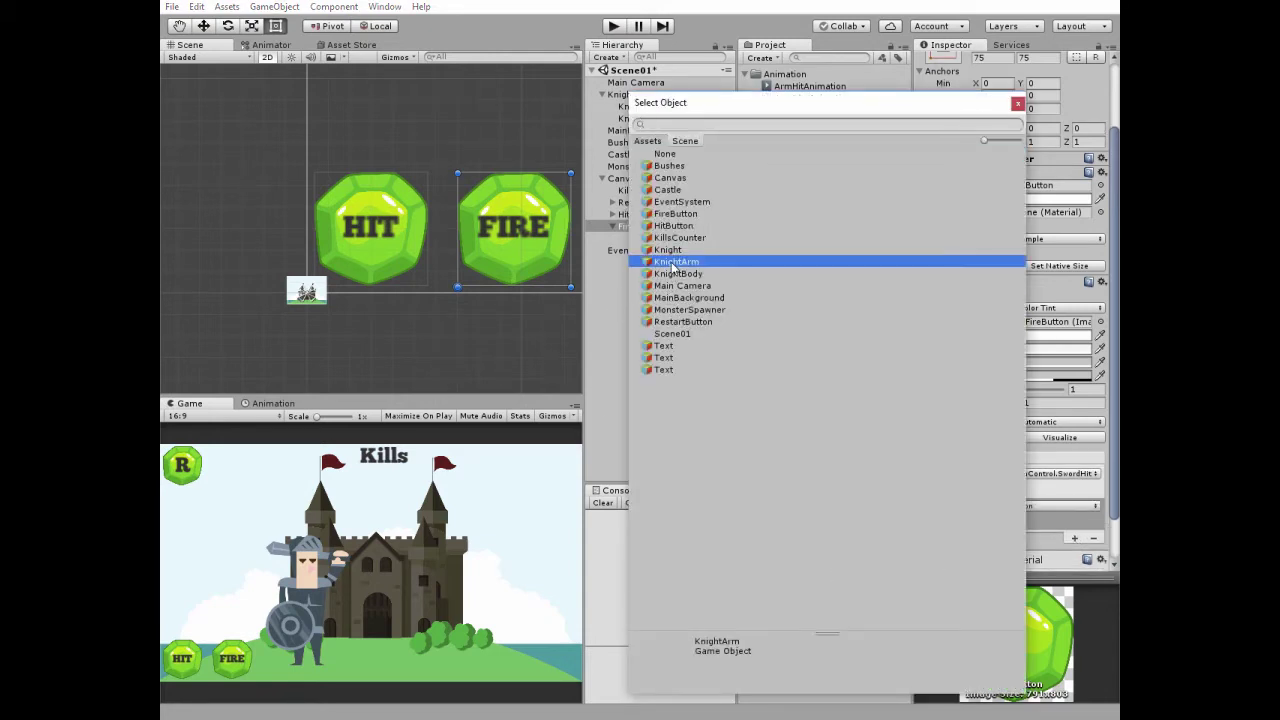
left_click(1017, 103)
left_click(1021, 507)
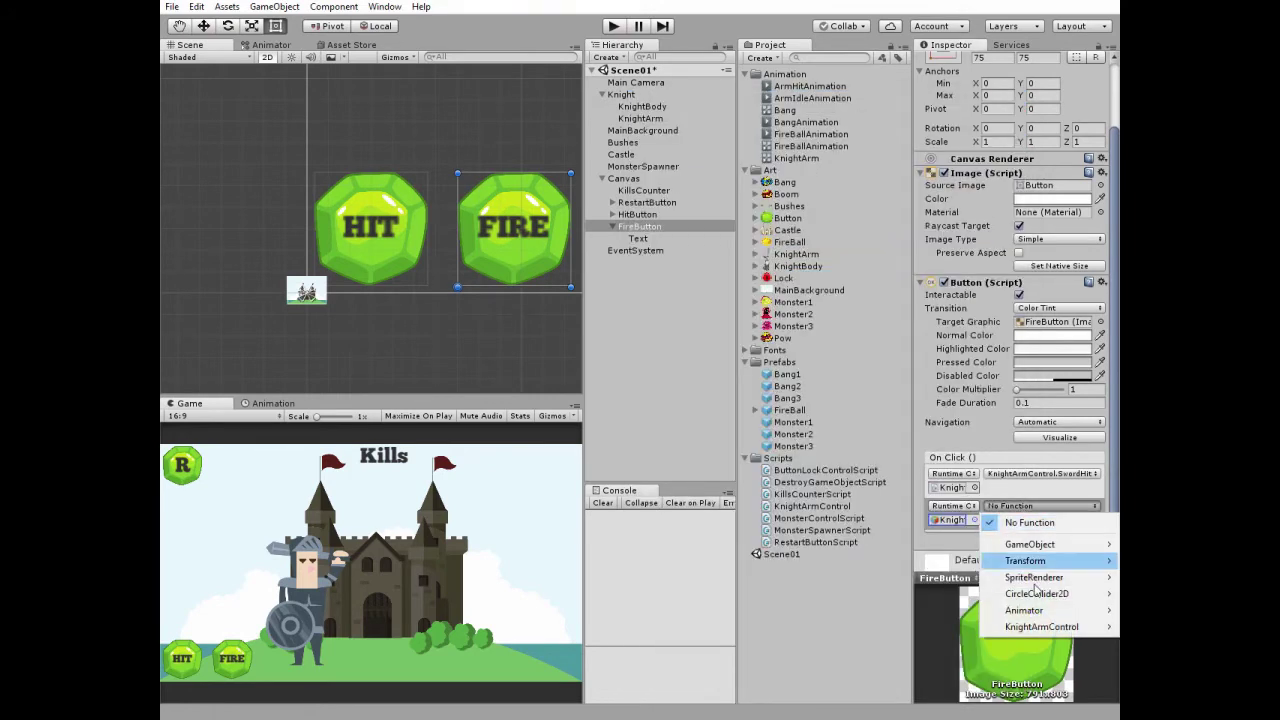
mouse_move(1025, 627)
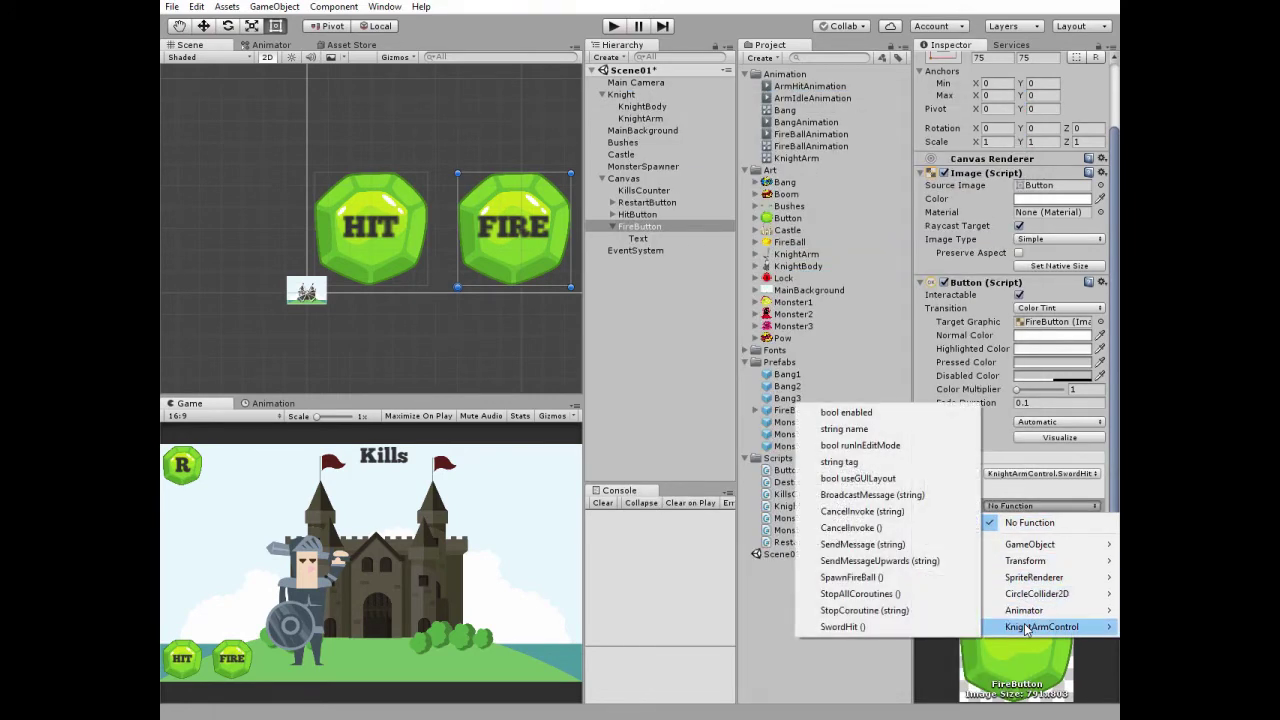
left_click(851, 578)
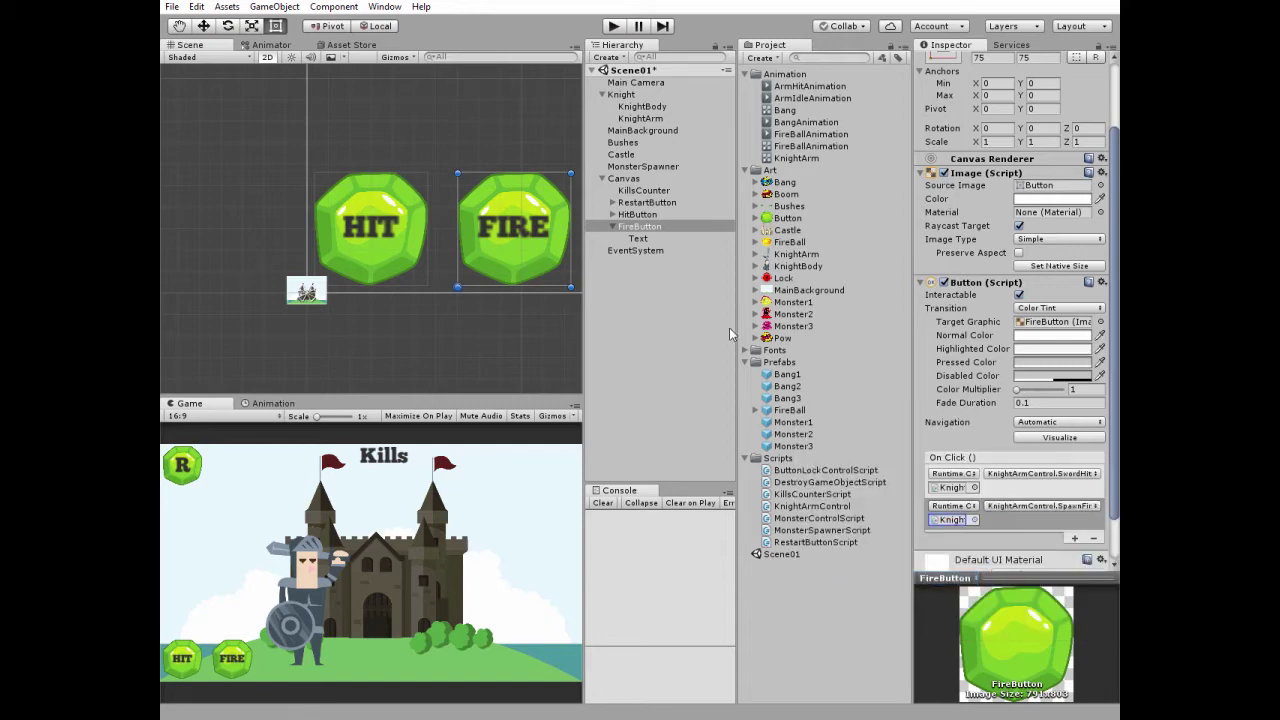
left_click(645, 227)
double_click(812, 506)
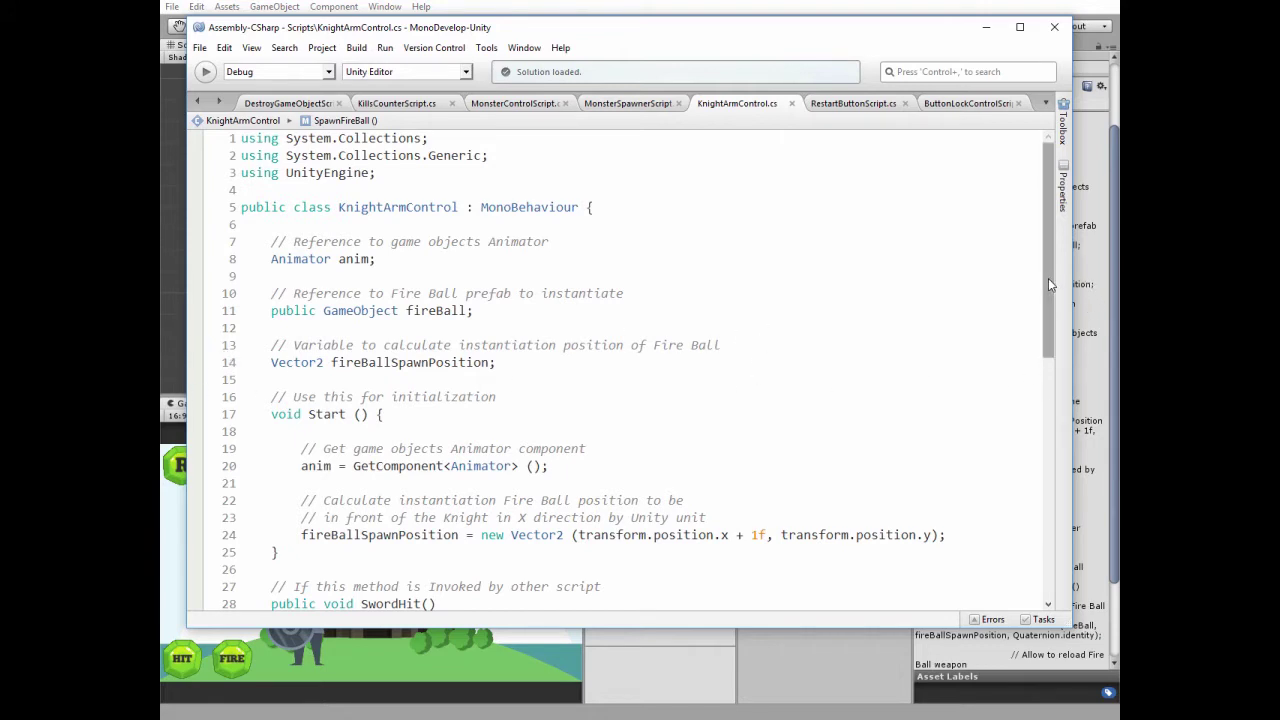
Read SpawnFireBall's reload code in KnightArmControl, then return to Unity with KnightArm selected.
left_click_drag(1048, 285, 1046, 365)
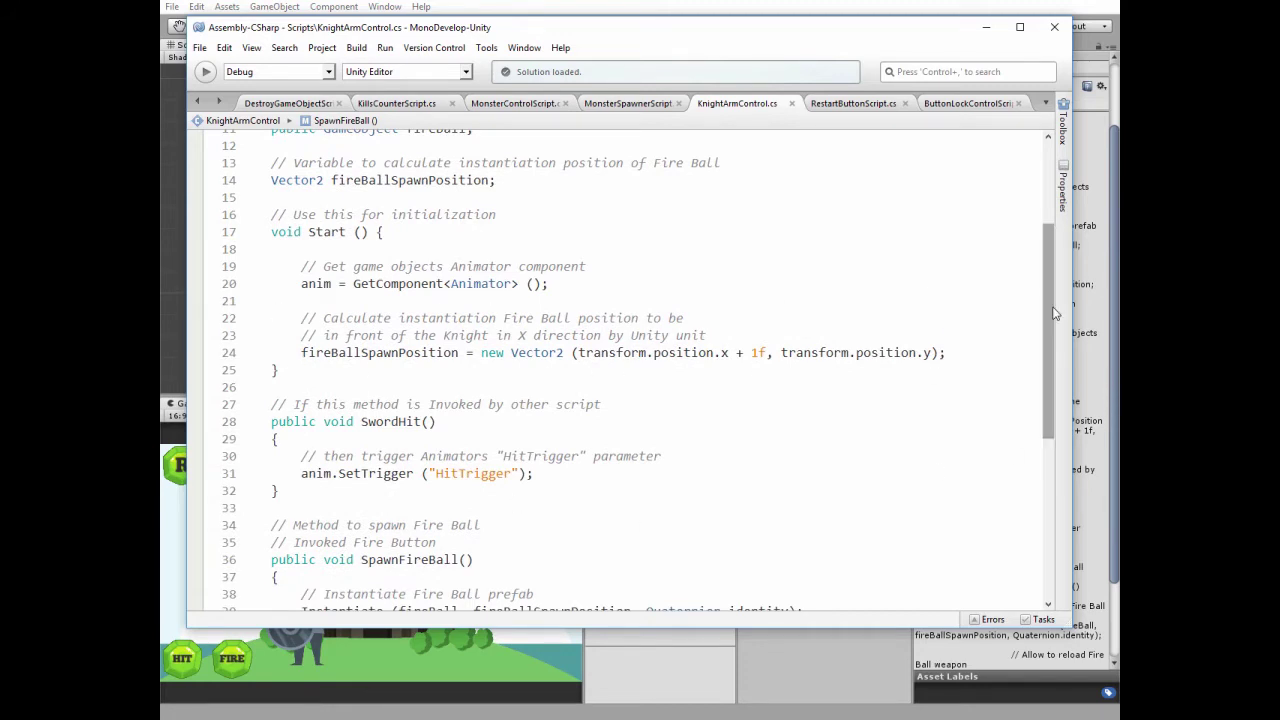
left_click_drag(1047, 318, 1047, 405)
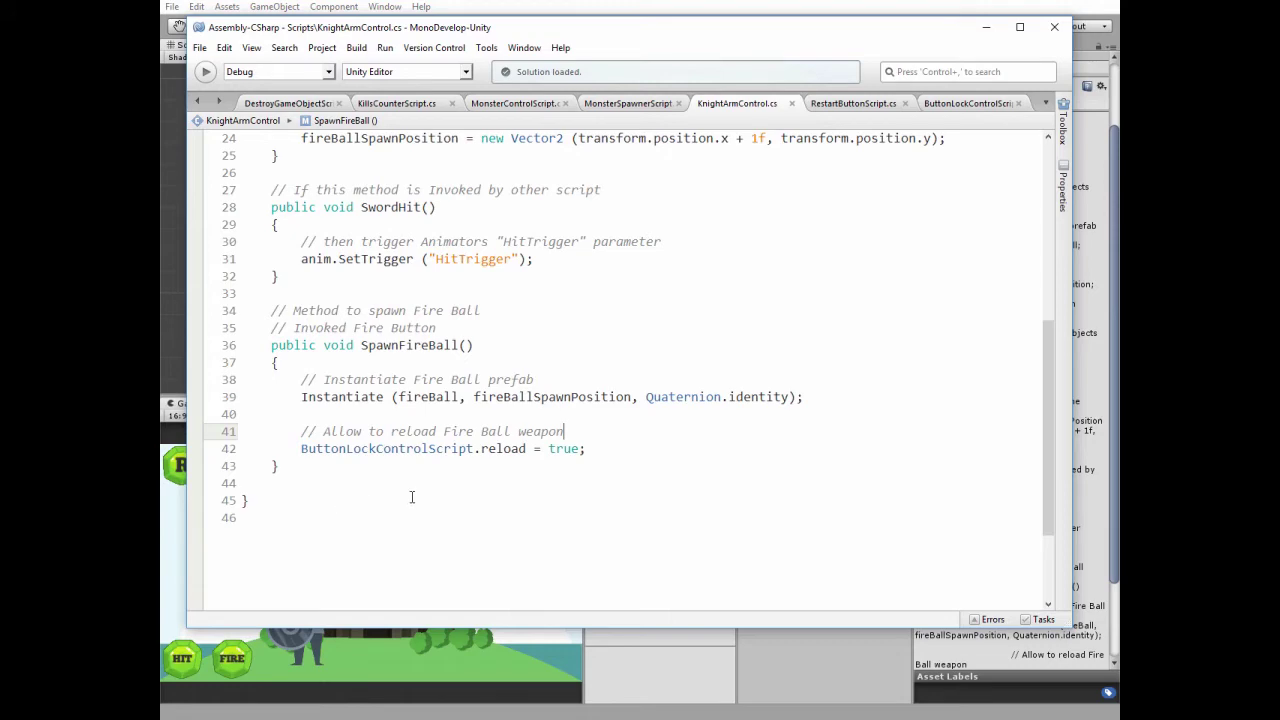
left_click(988, 25)
left_click(640, 119)
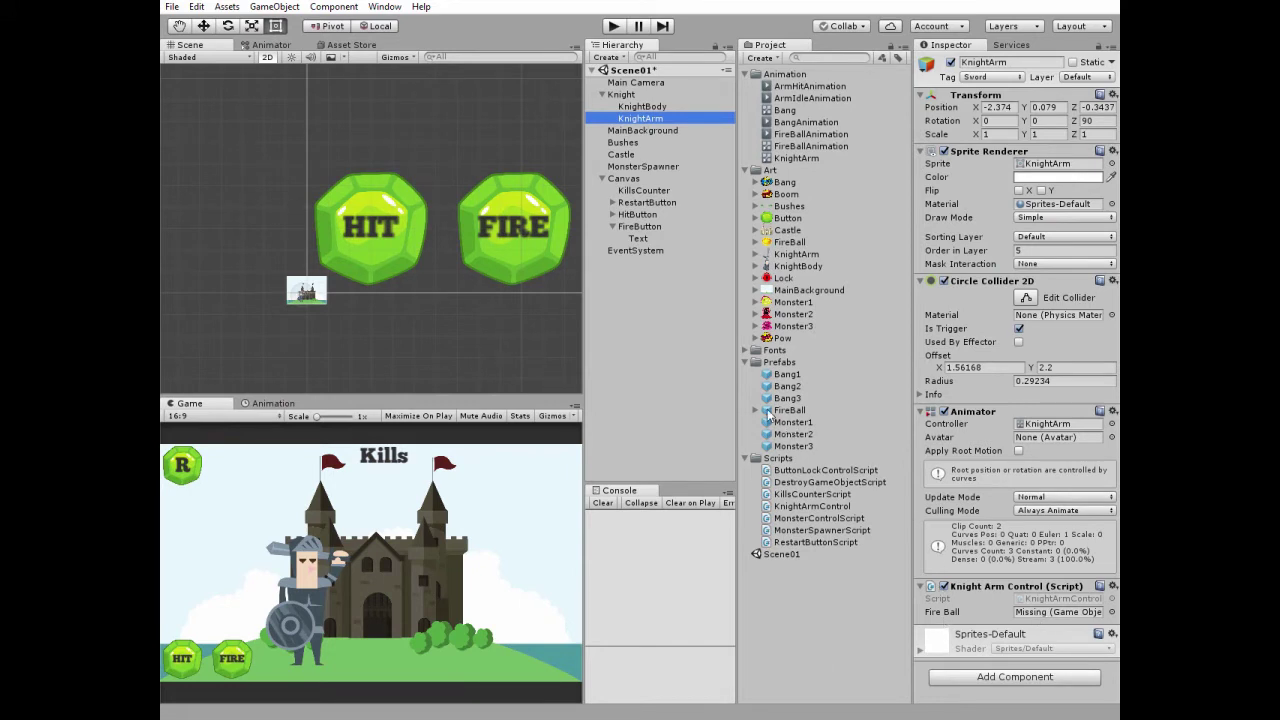
Drag the FireBall prefab into Knight Arm Control's missing Fire Ball field on KnightArm.
left_click_drag(768, 416, 1035, 621)
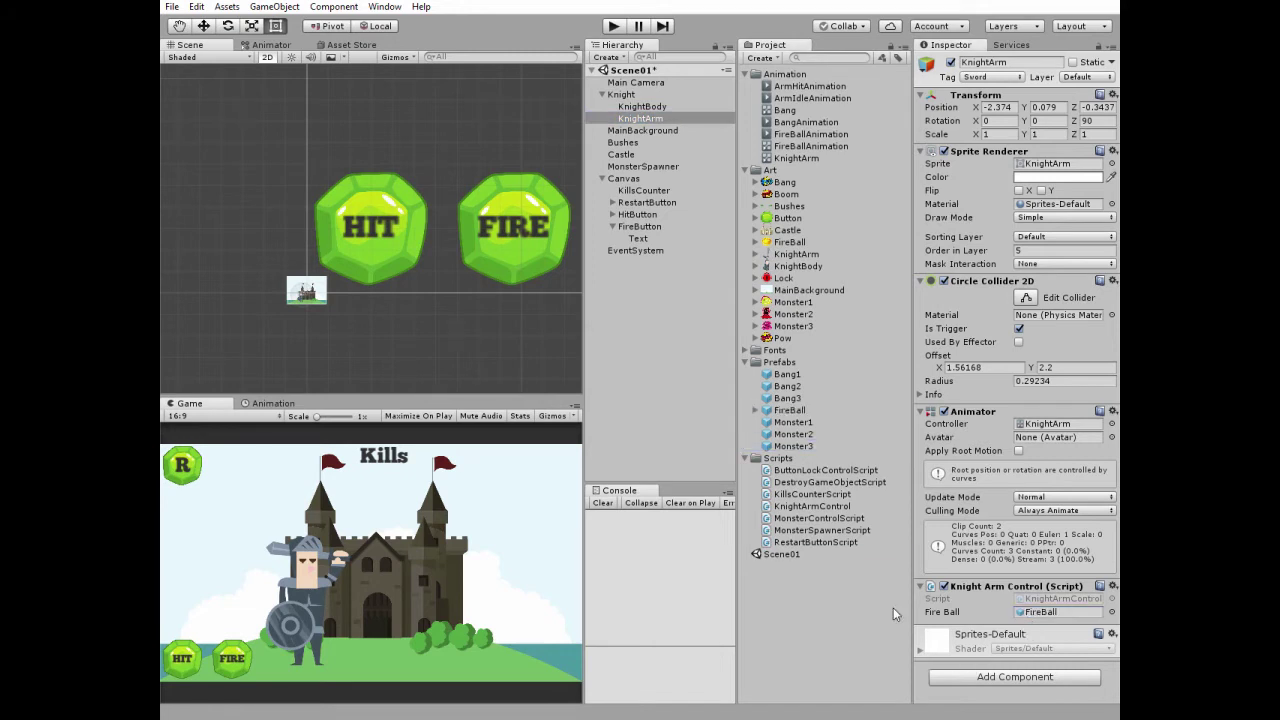
left_click(641, 227)
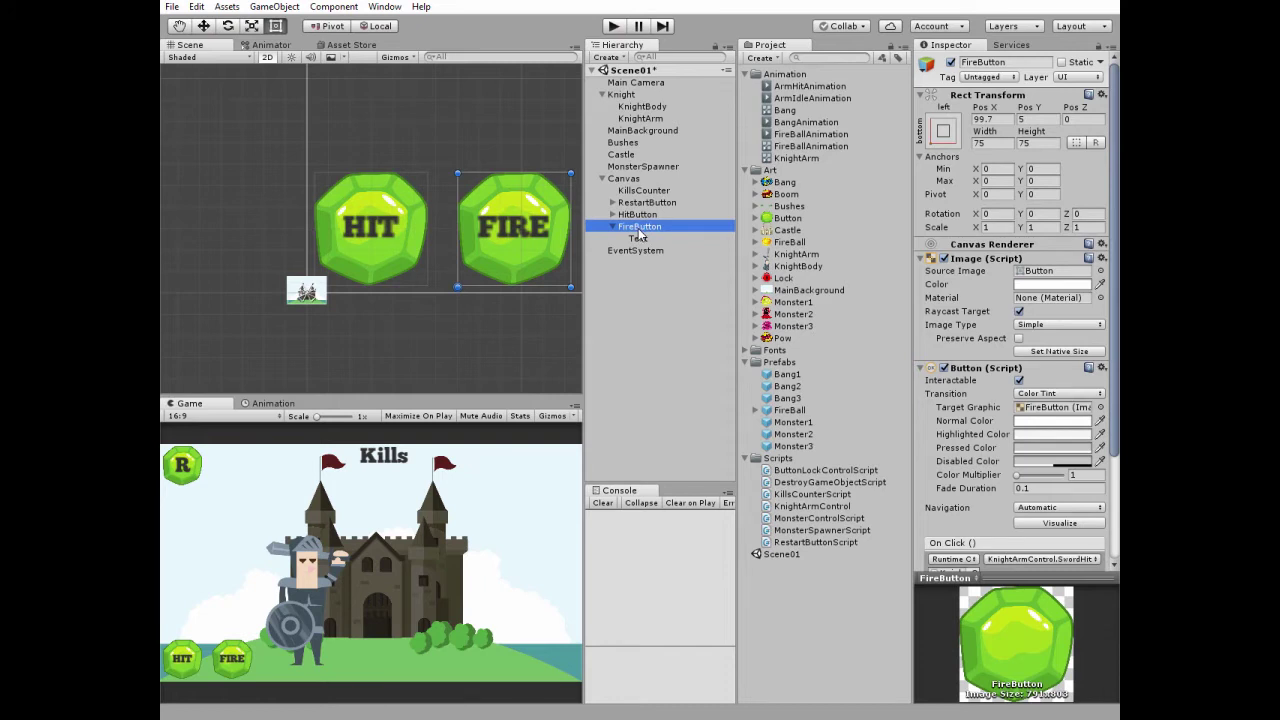
Create a UI Image under Canvas, frame the HIT and FIRE buttons, and assign the red Lock sprite.
right_click(625, 179)
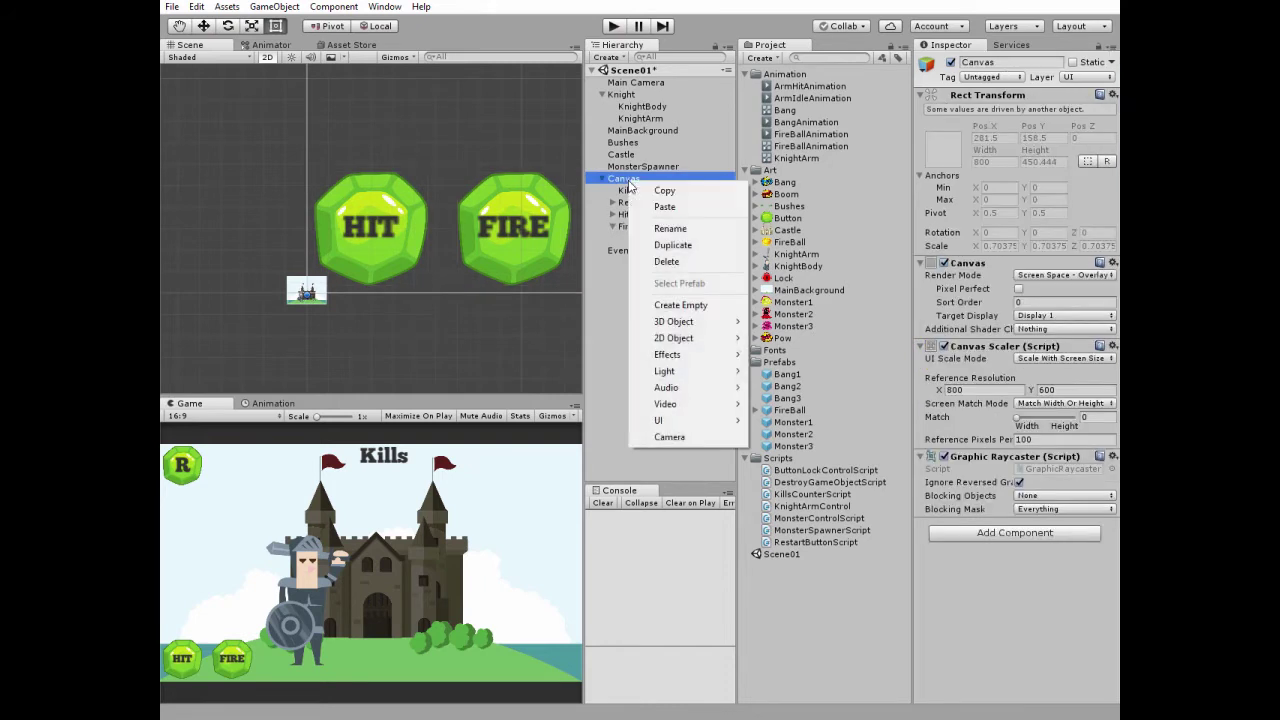
mouse_move(700, 420)
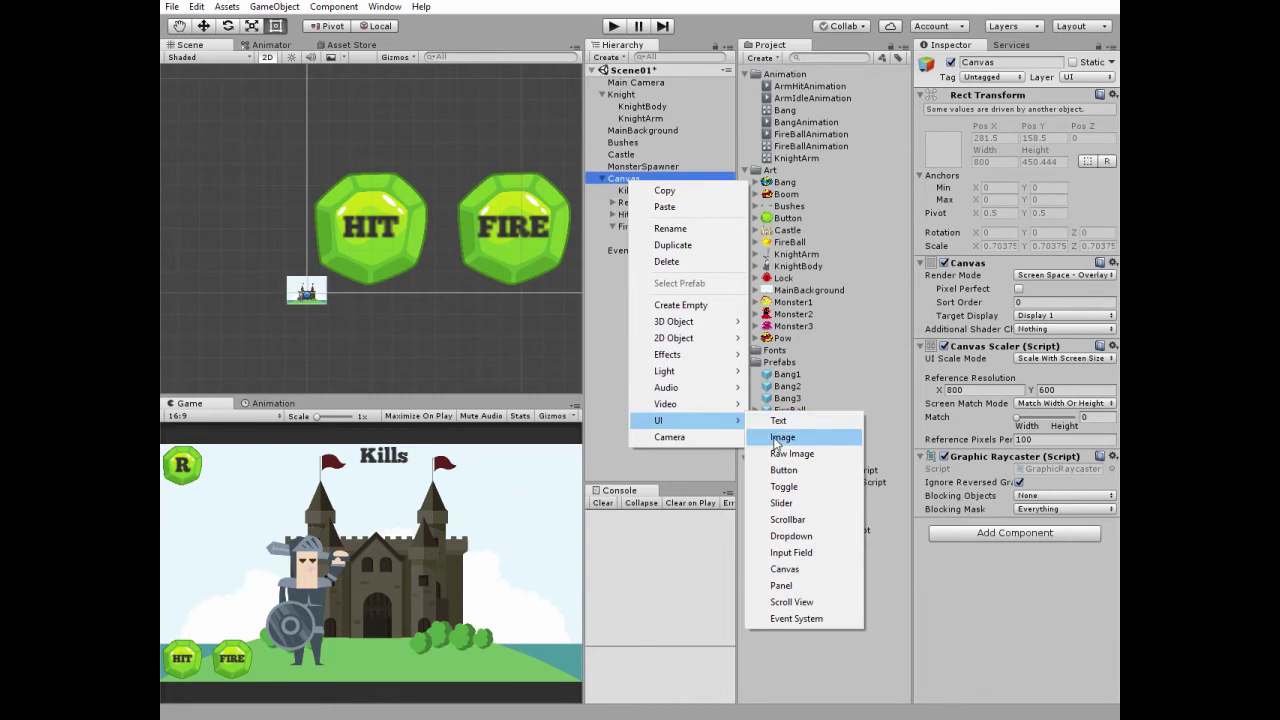
left_click(779, 438)
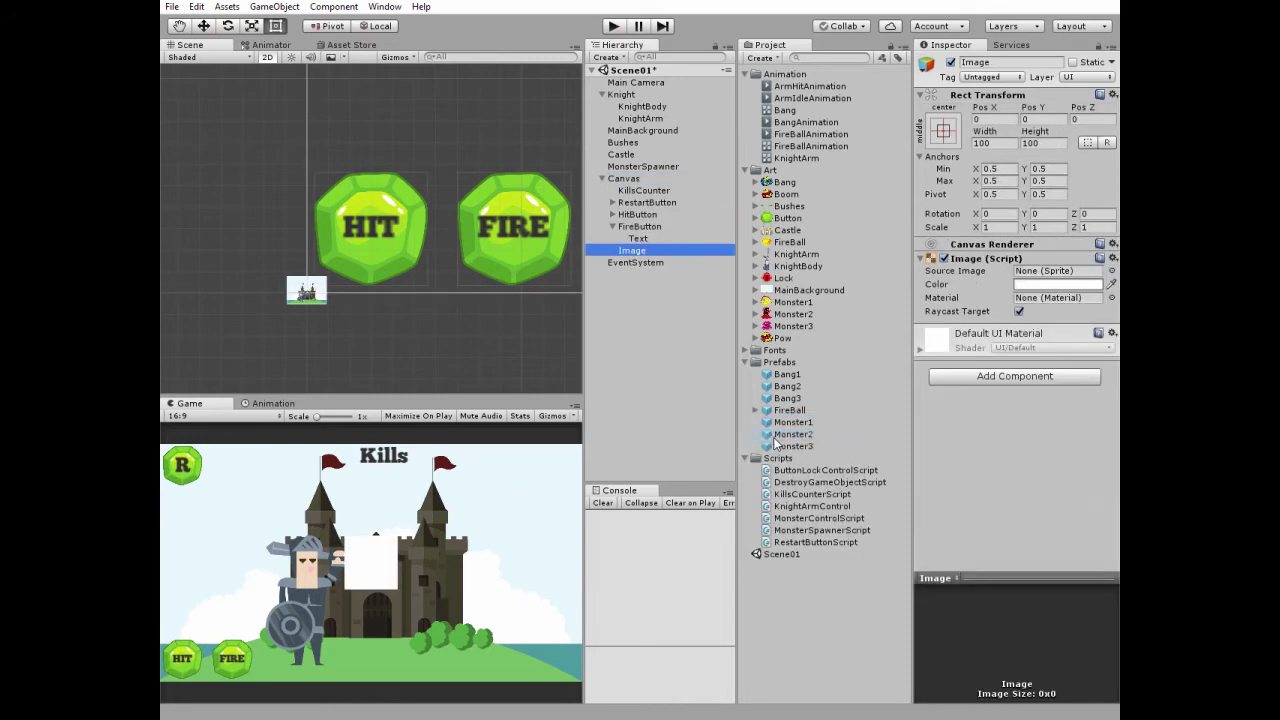
double_click(633, 251)
scroll(391, 323, "down", 2)
middle_click_drag(389, 323, 481, 276)
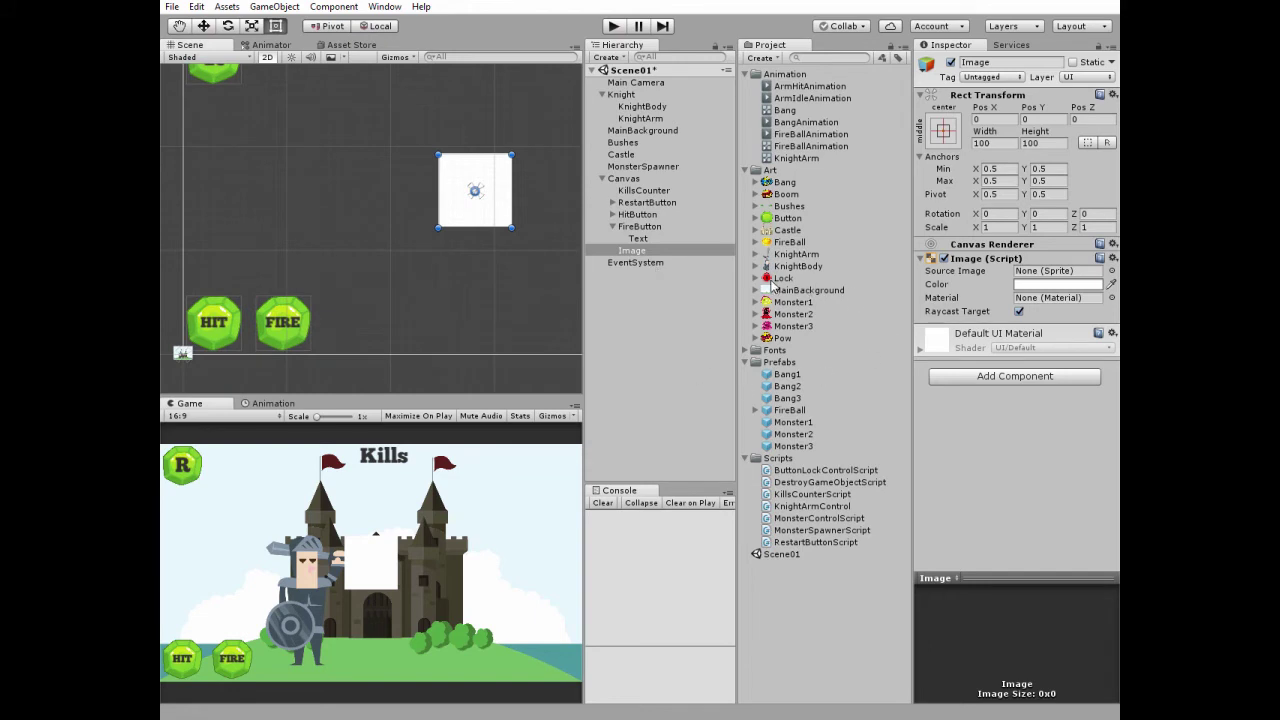
left_click_drag(1012, 307, 1037, 281)
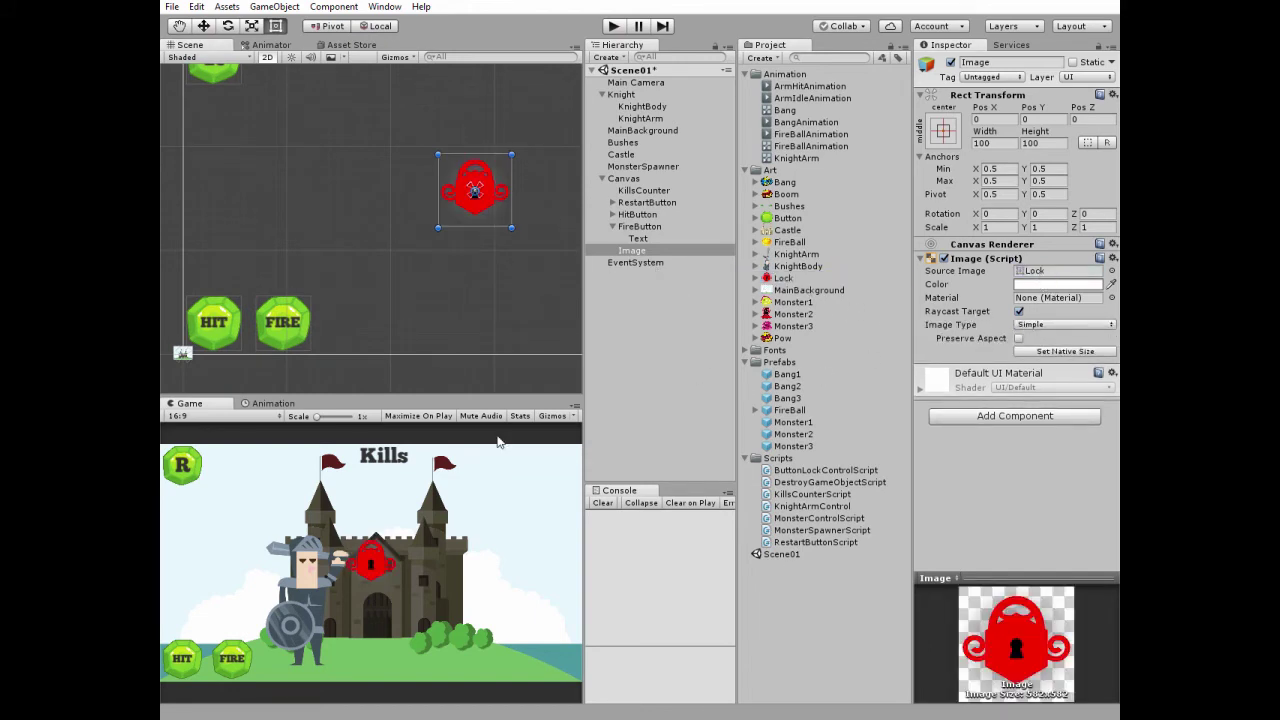
Make the Lock image Preserve Aspect, Filled from Top counter-clockwise, and move it over FIRE.
left_click(1019, 339)
left_click(1041, 325)
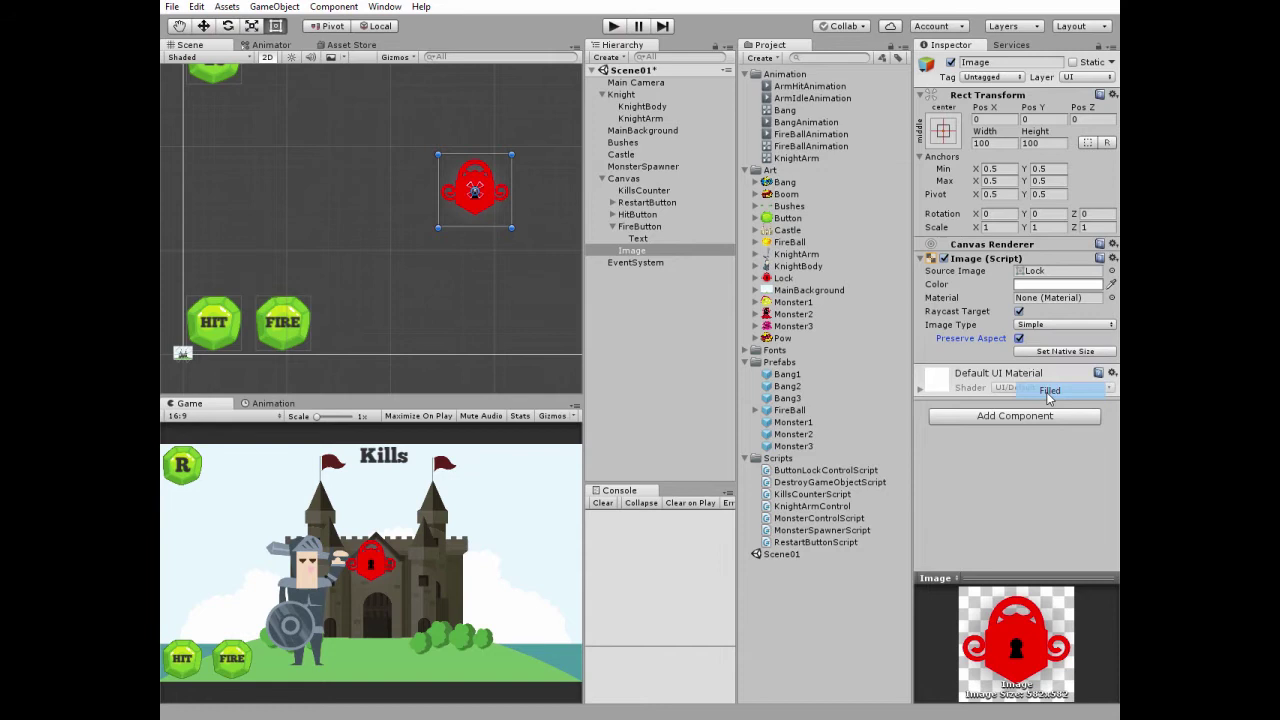
left_click(1047, 392)
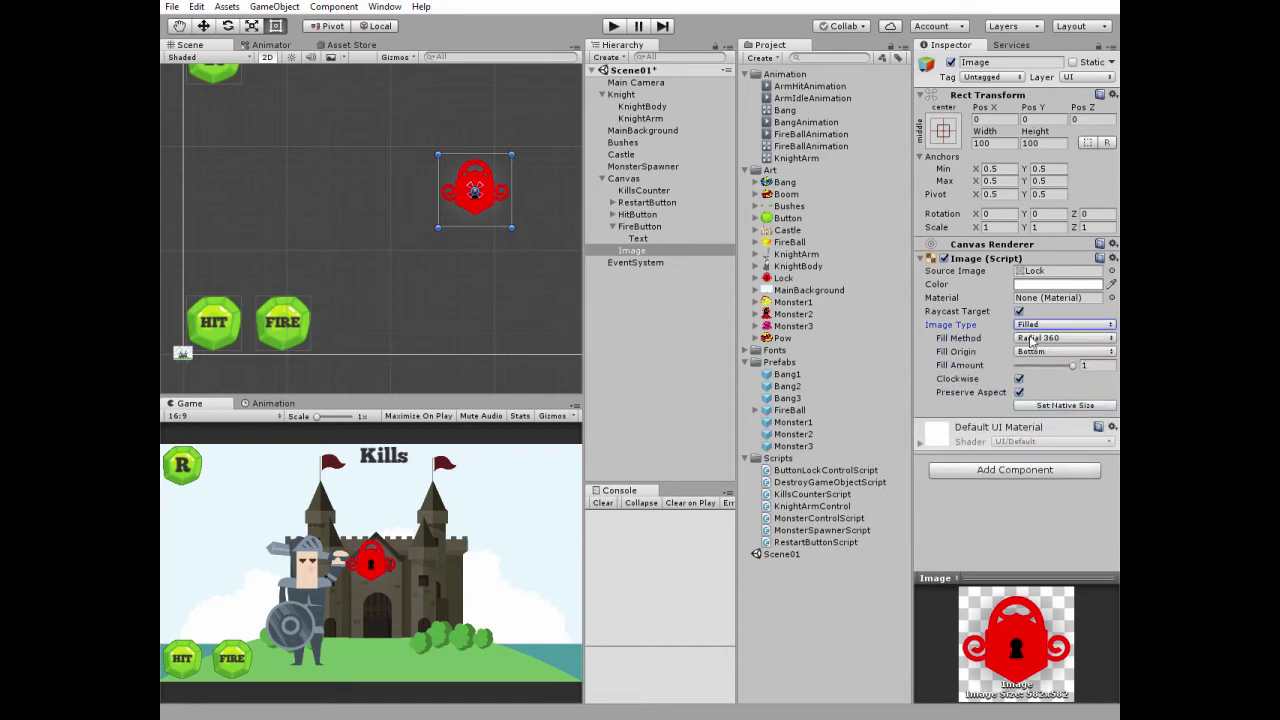
left_click(1060, 351)
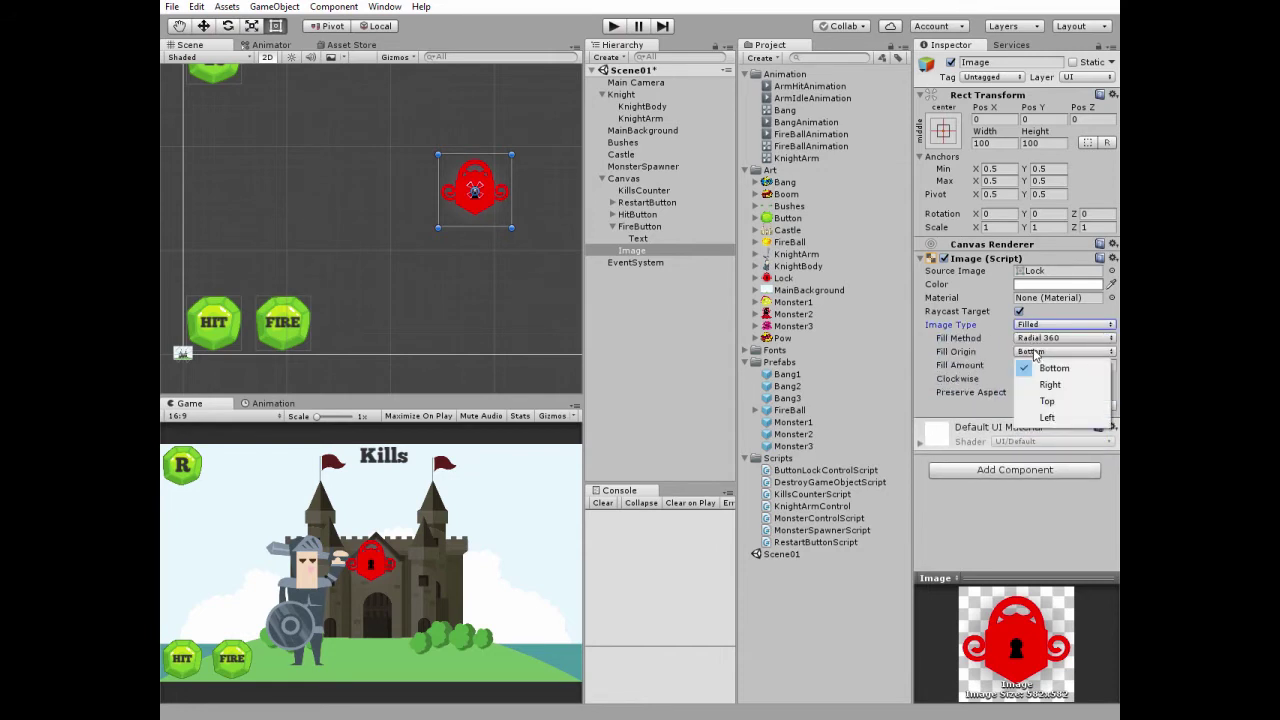
left_click(1045, 401)
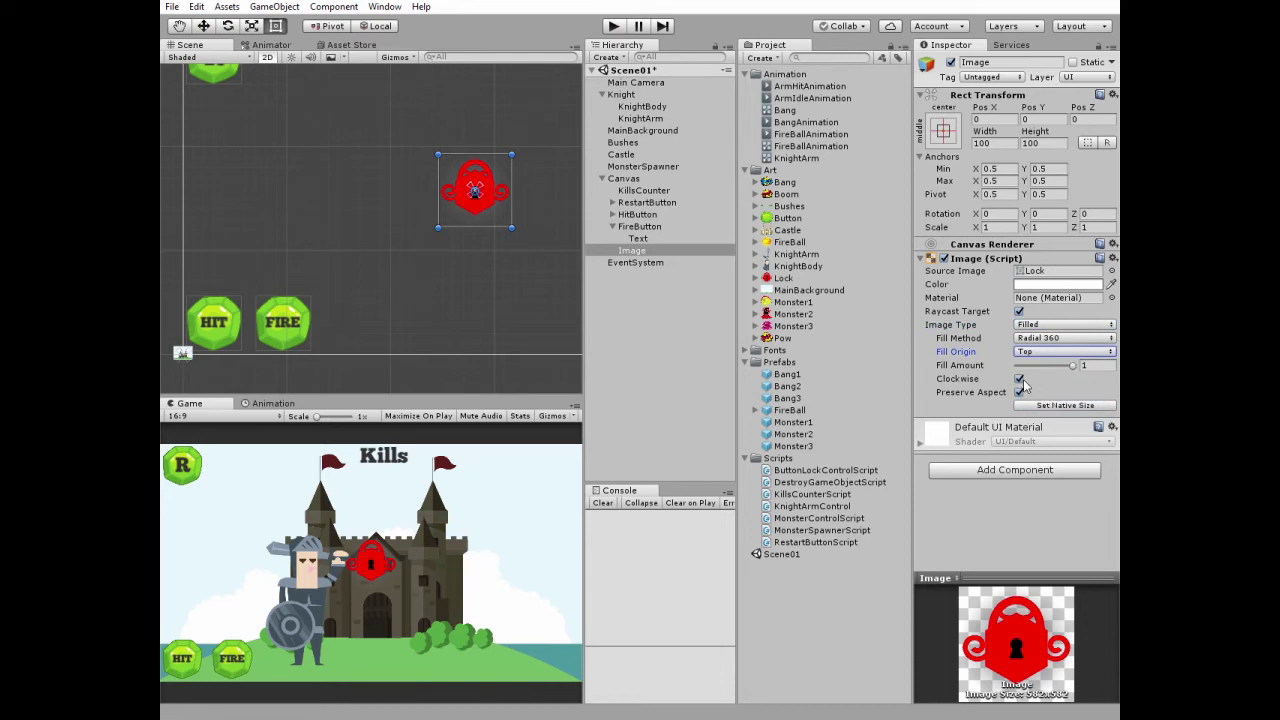
left_click(1019, 379)
mouse_move(1070, 367)
left_mouse_down()
mouse_move(1026, 368)
mouse_move(1085, 367)
left_mouse_up()
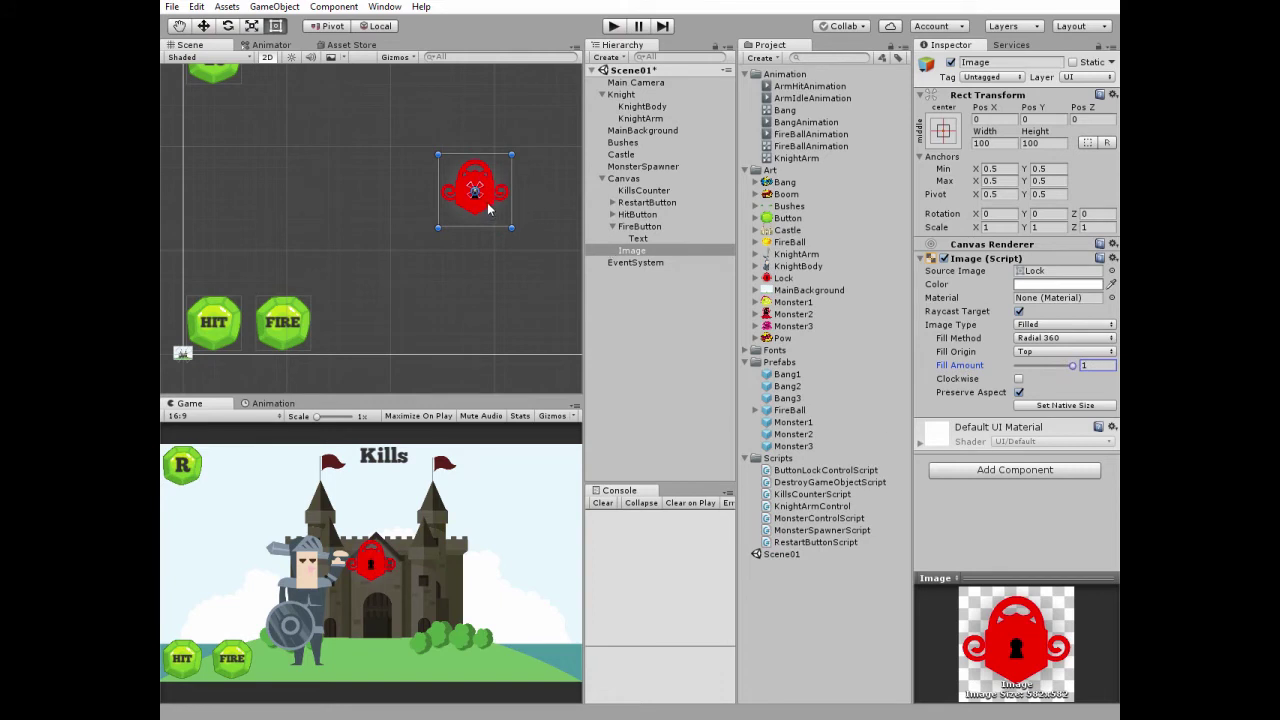
left_click_drag(486, 206, 297, 341)
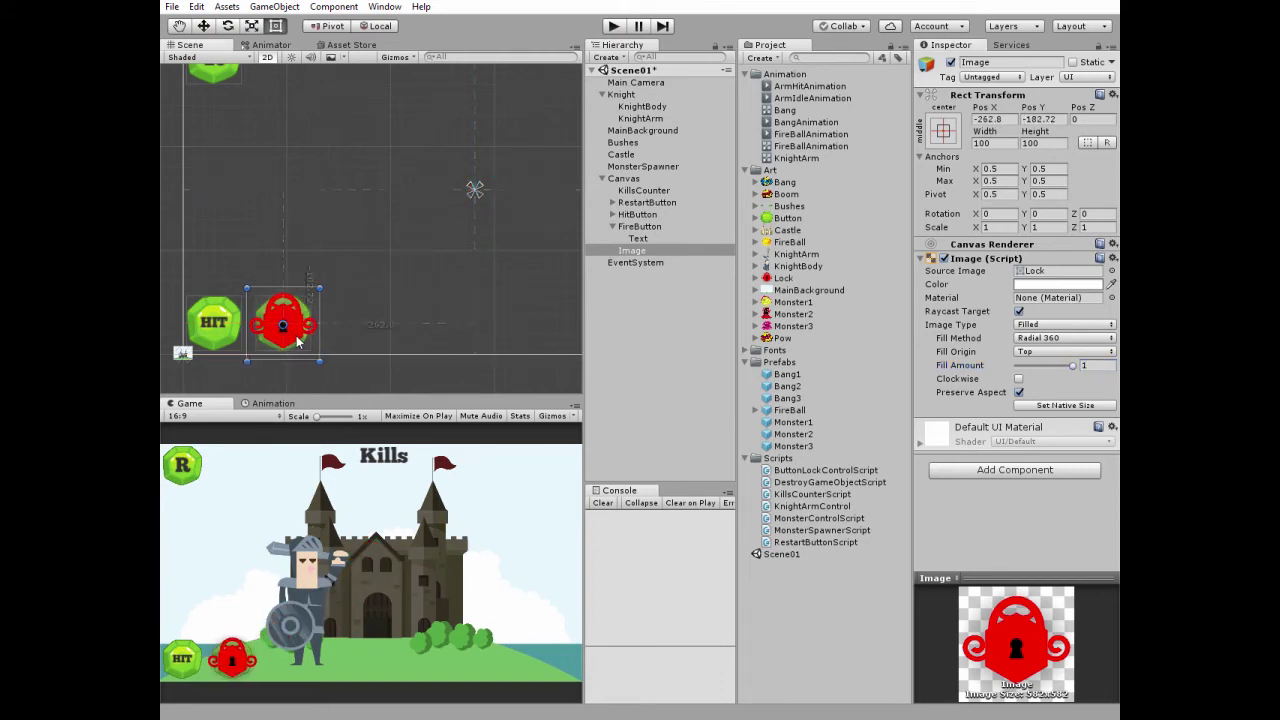
Set the lock image's Rect Transform width and height to 75.
left_click(1005, 142)
type("85")
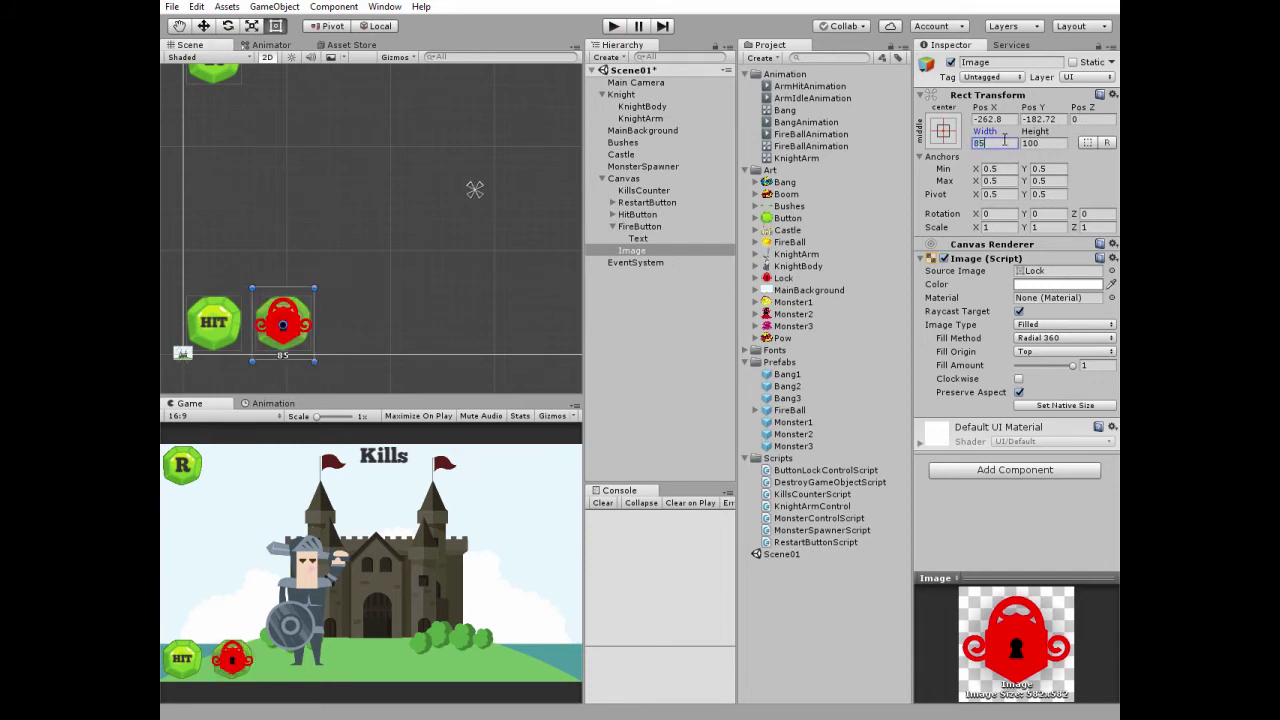
left_click(1048, 143)
type("85")
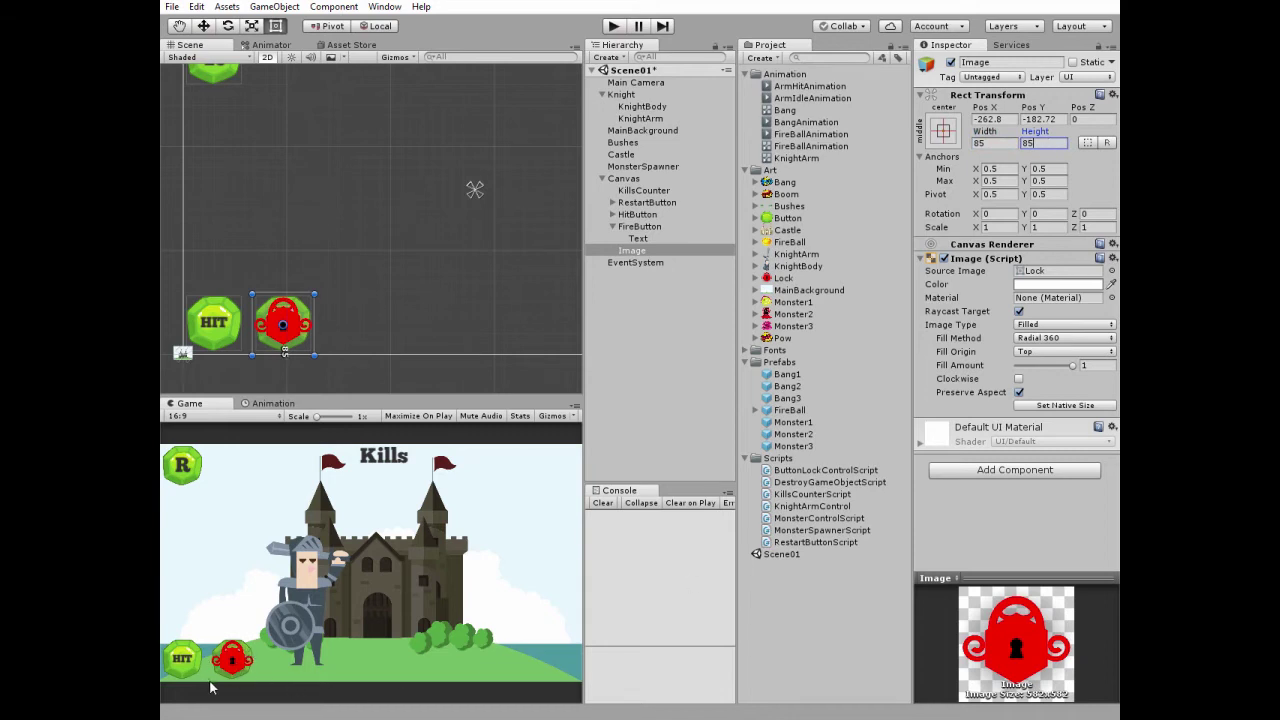
left_click(996, 142)
type("75")
left_click(1043, 146)
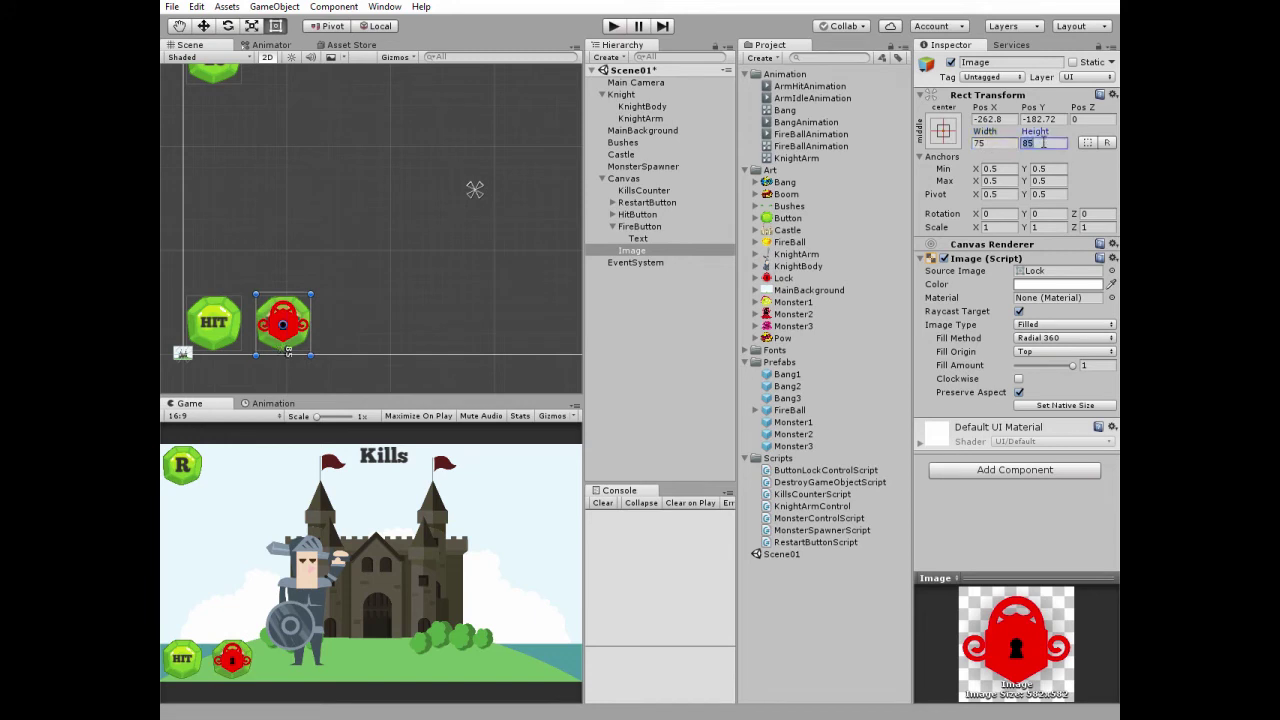
type("75")
left_click(963, 365)
Rename the Image object in the Hierarchy to LockImage.
left_click(645, 251)
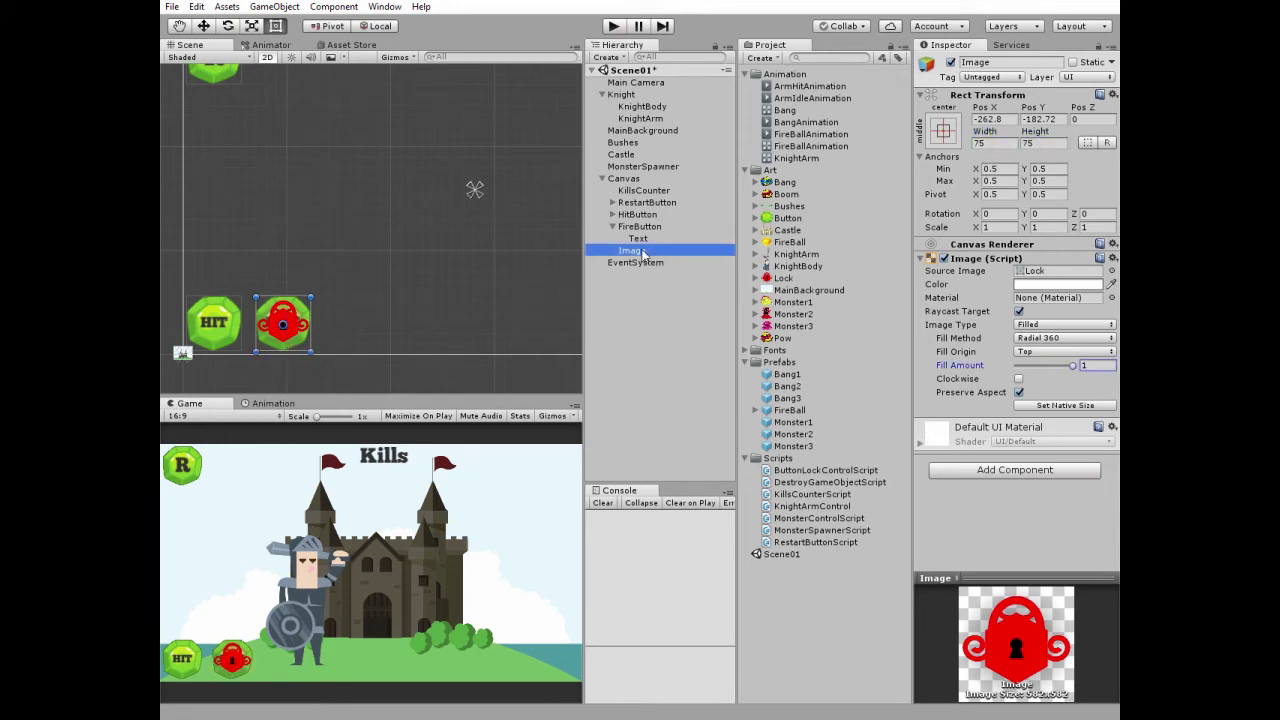
left_click(637, 251)
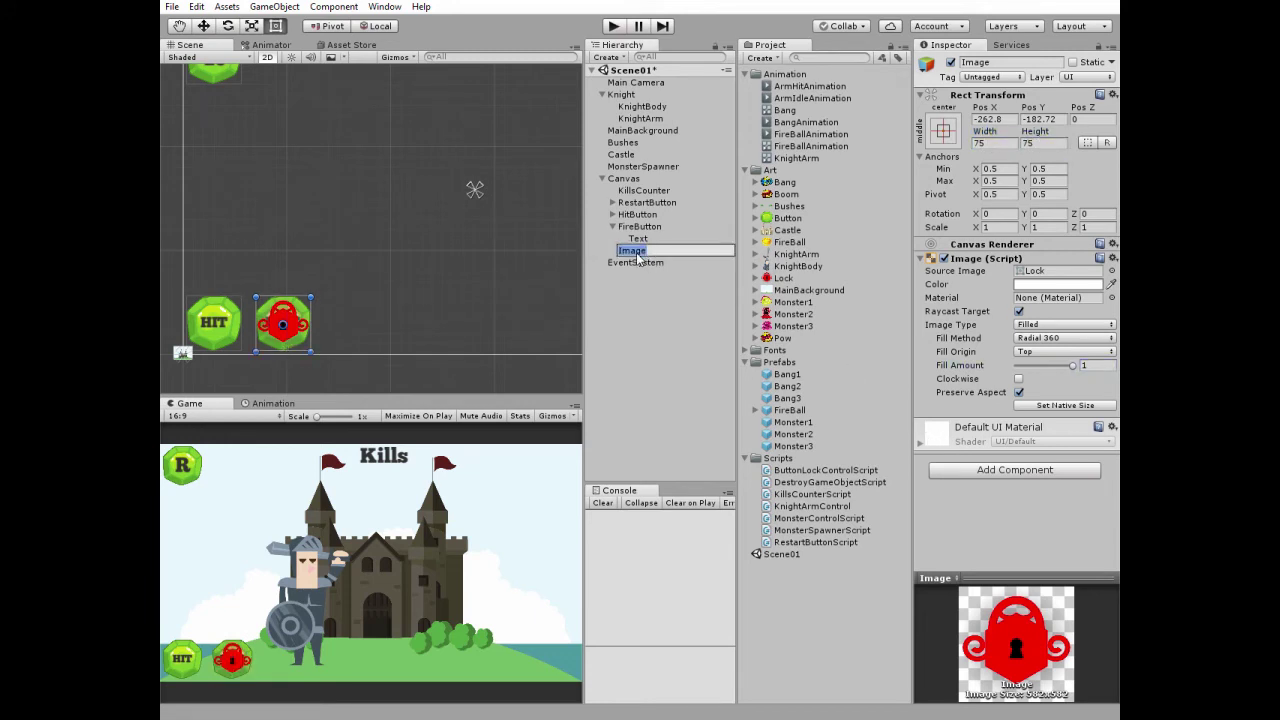
type("LockImag")
key("Return")
Create an empty GameObject named ButtonLockControl.
left_click(640, 320)
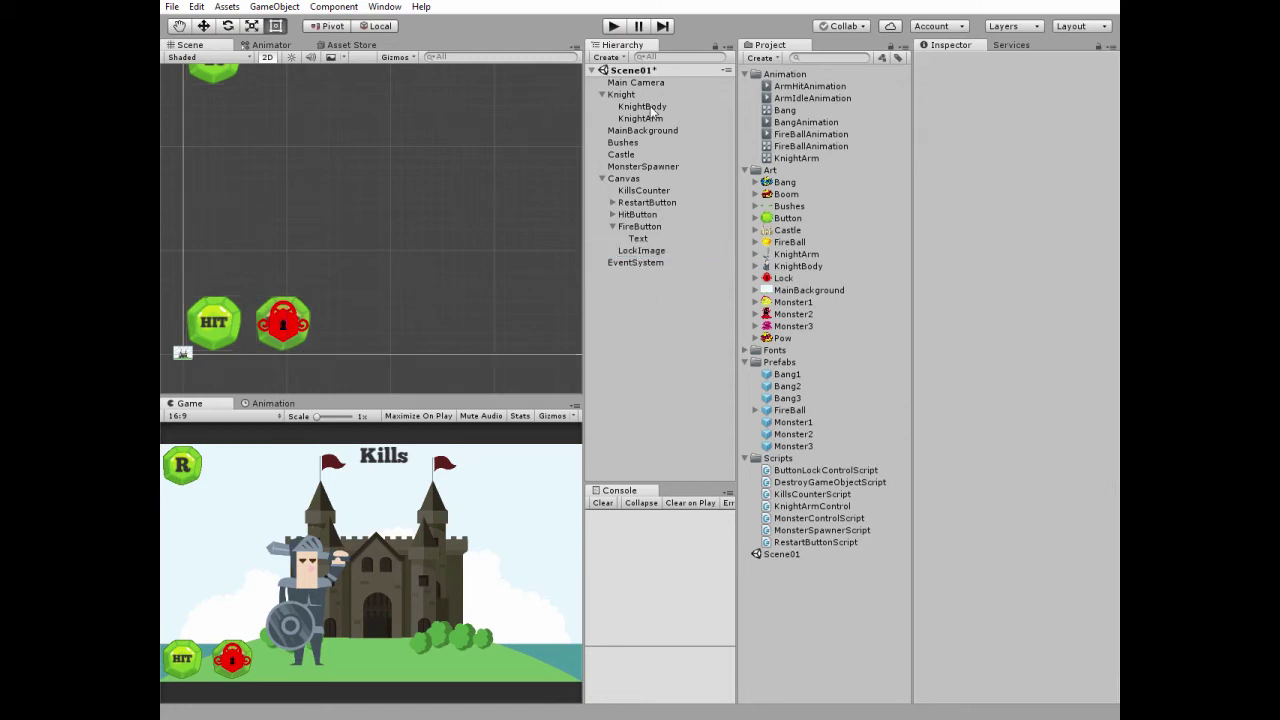
left_click(606, 57)
left_click(632, 72)
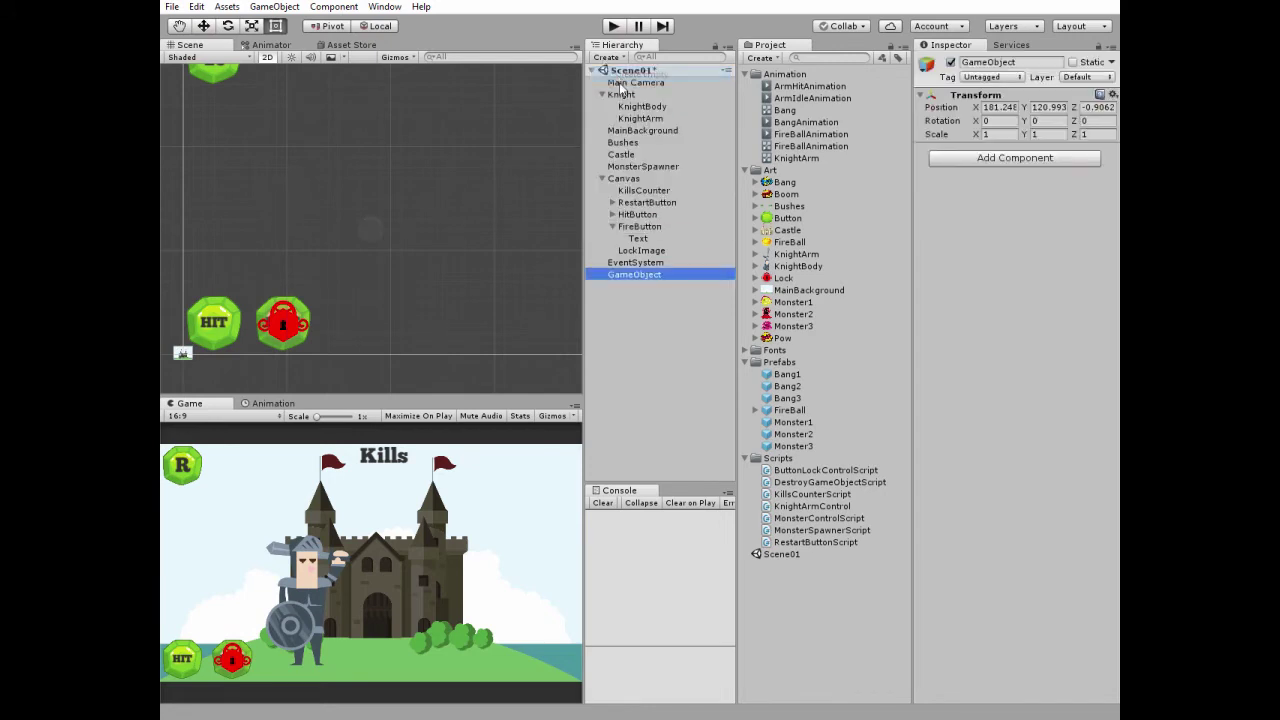
left_click(651, 280)
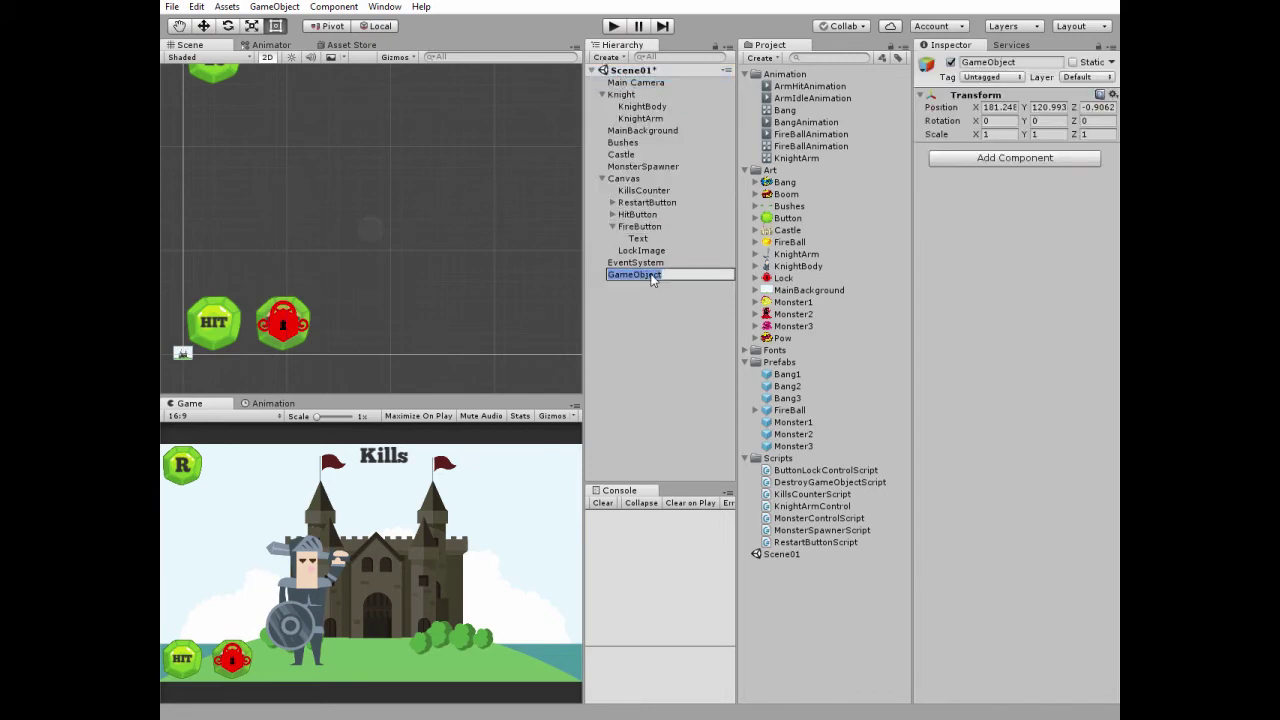
type("ButtonLockControl")
key("Return")
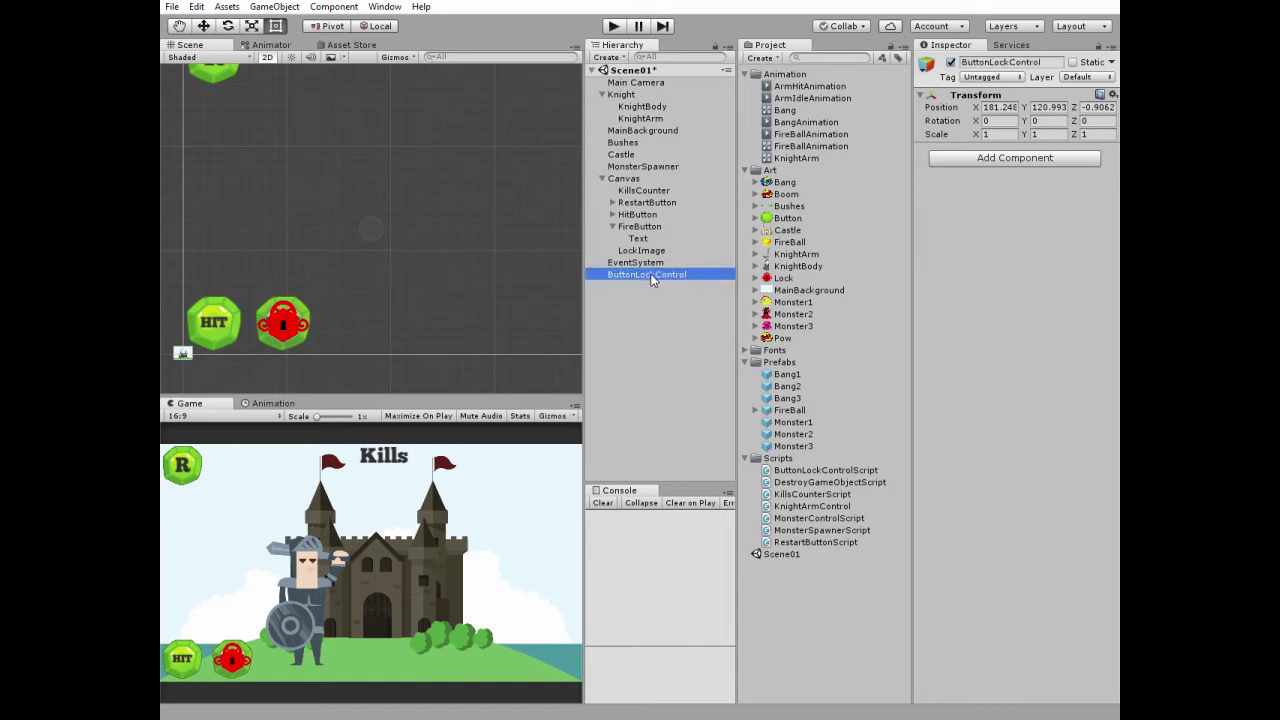
Reset ButtonLockControl's position to 0,0,0 and open ButtonLockControlScript in MonoDevelop.
left_click(1113, 94)
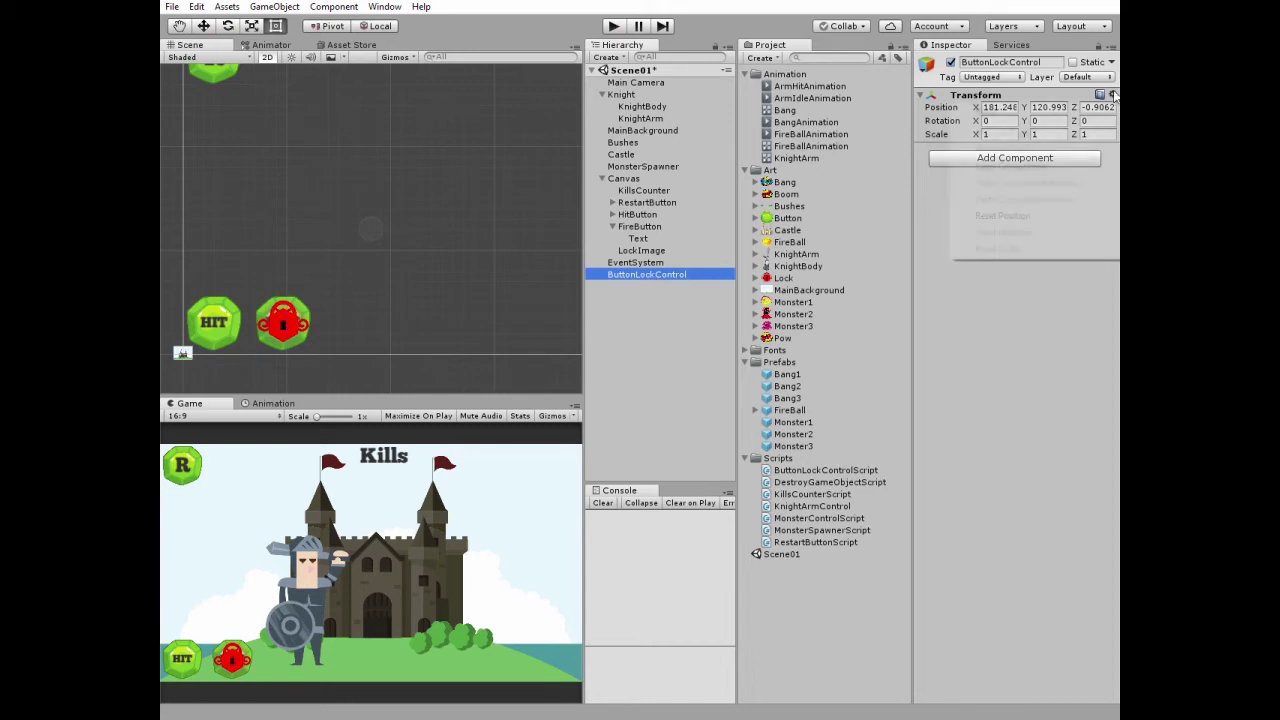
left_click(1014, 216)
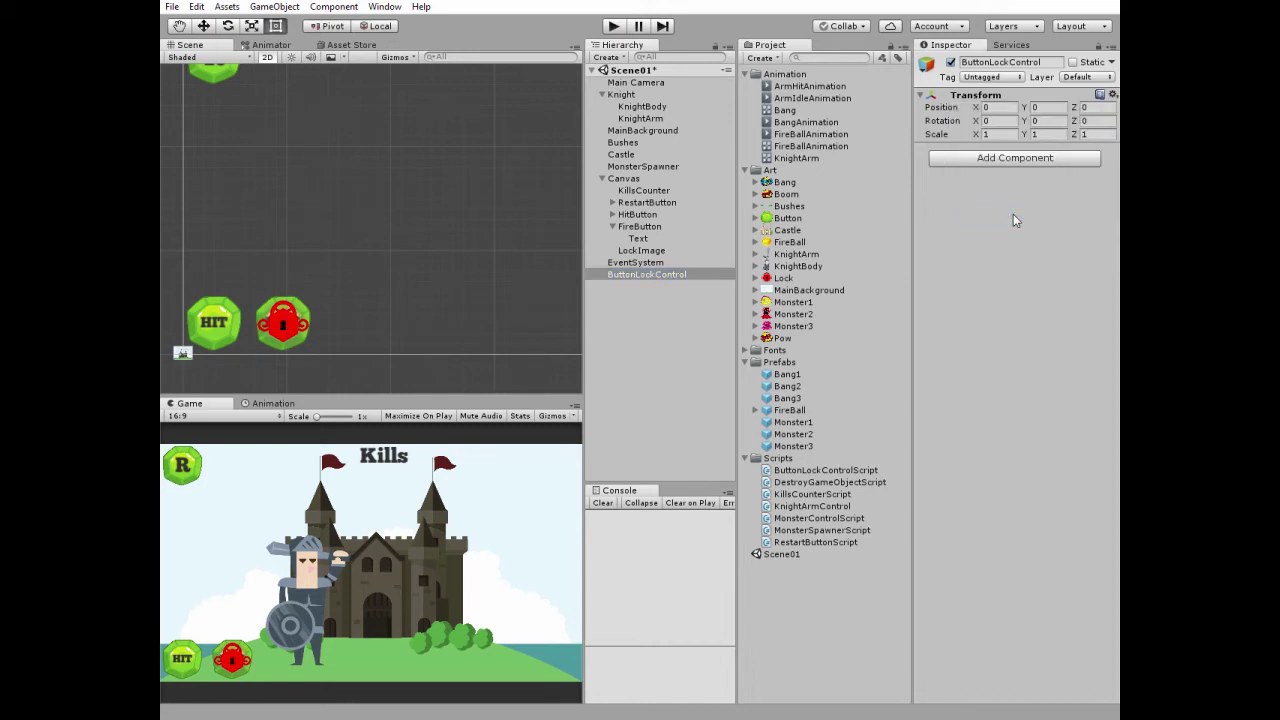
double_click(632, 274)
scroll(426, 261, "up", 4)
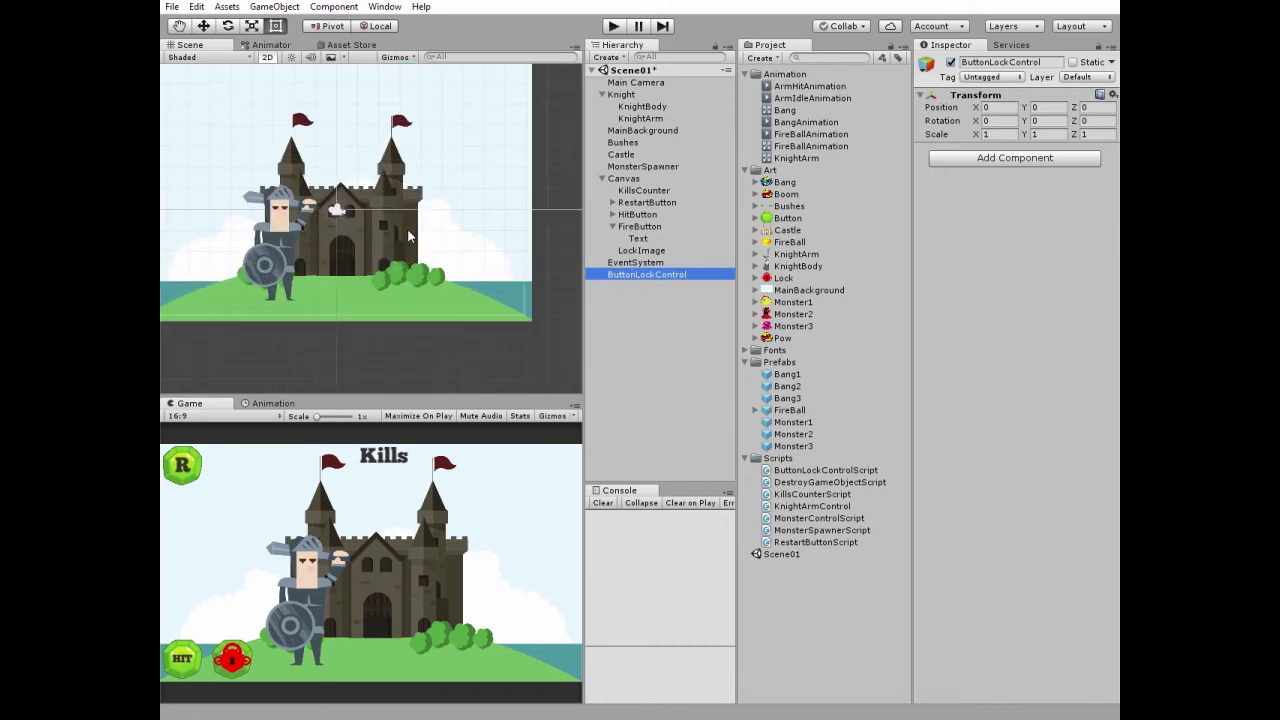
double_click(660, 274)
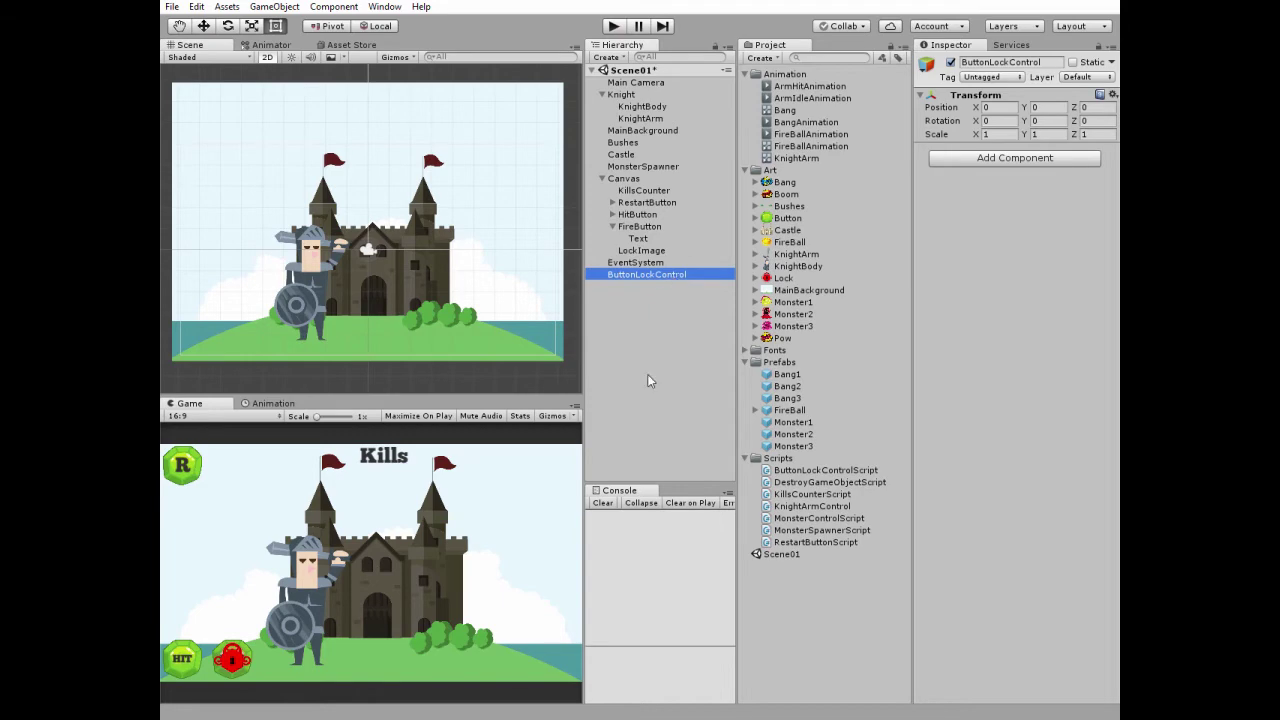
left_click(825, 470)
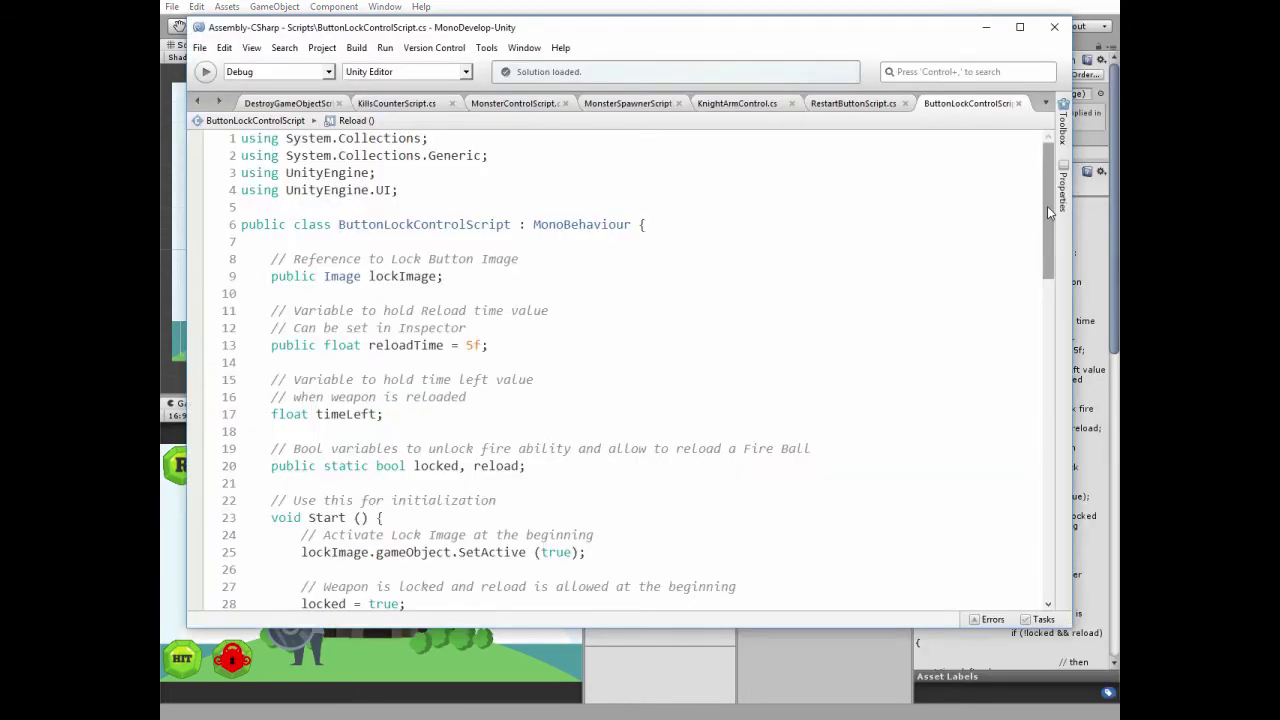
Scroll through ButtonLockControlScript and KillsCounterScript, then attach ButtonLockControlScript to ButtonLockControl.
left_click_drag(1049, 211, 1049, 158)
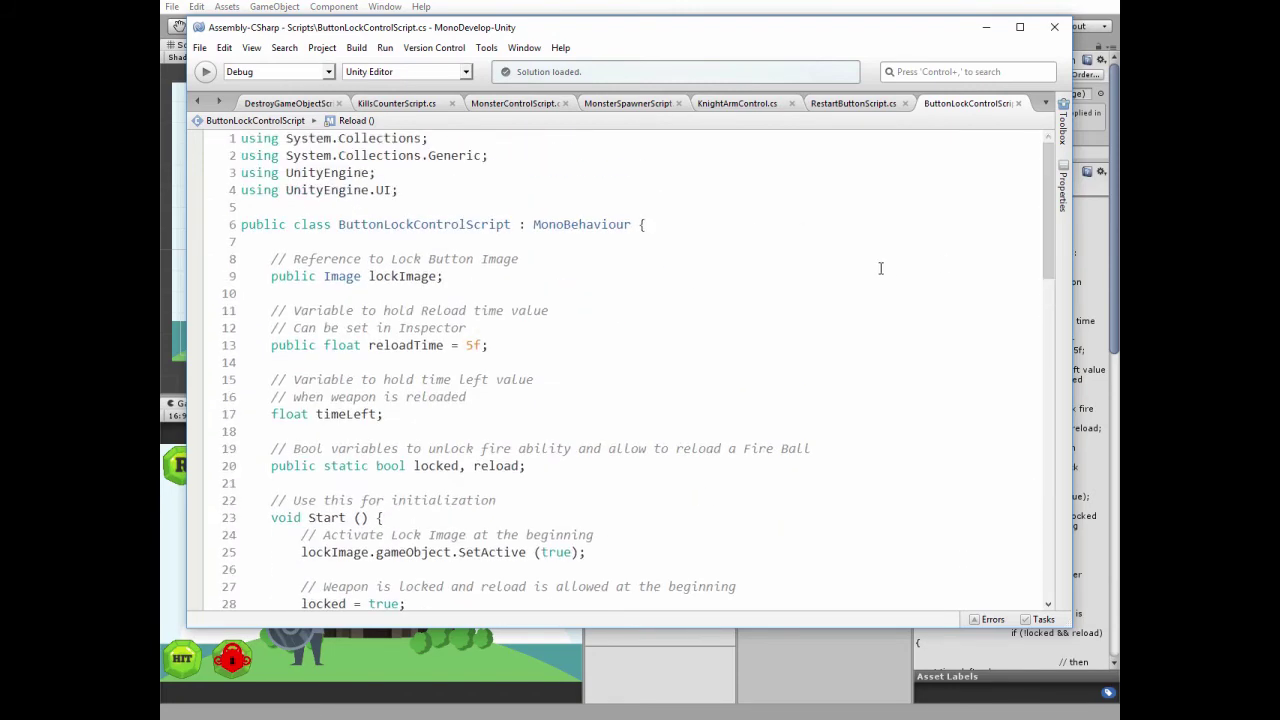
left_click(395, 104)
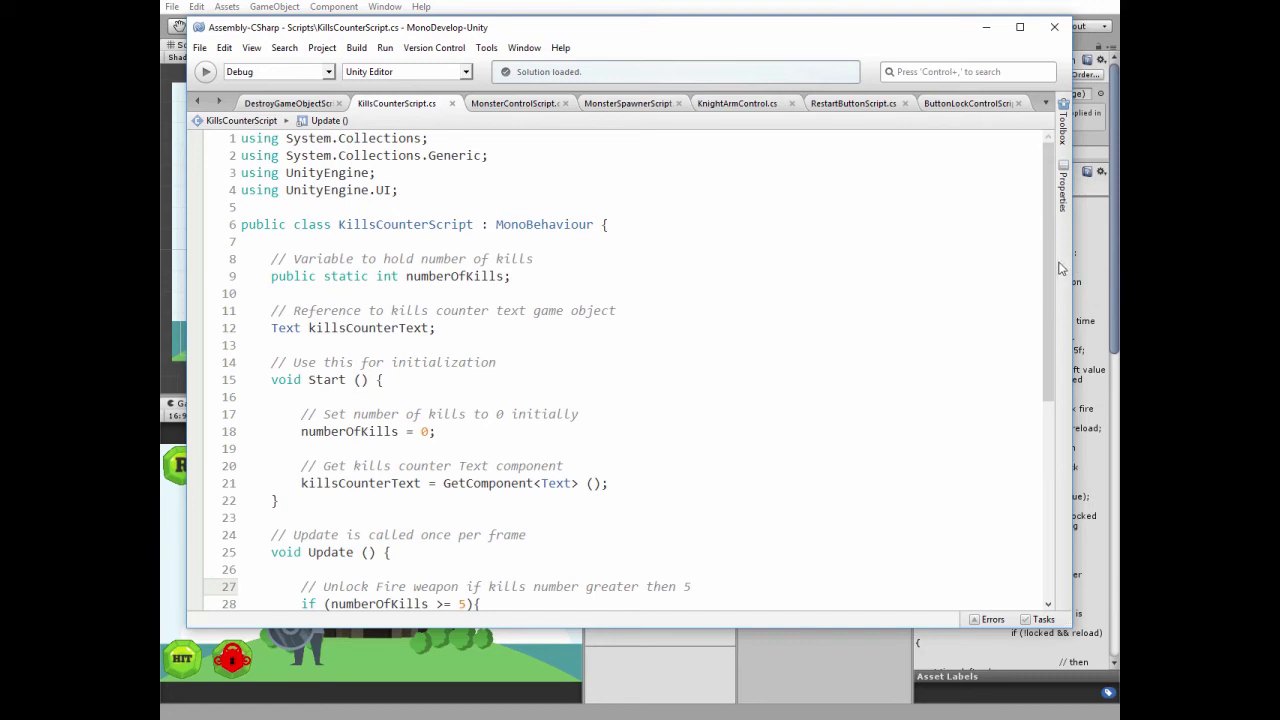
left_click_drag(1048, 262, 1043, 387)
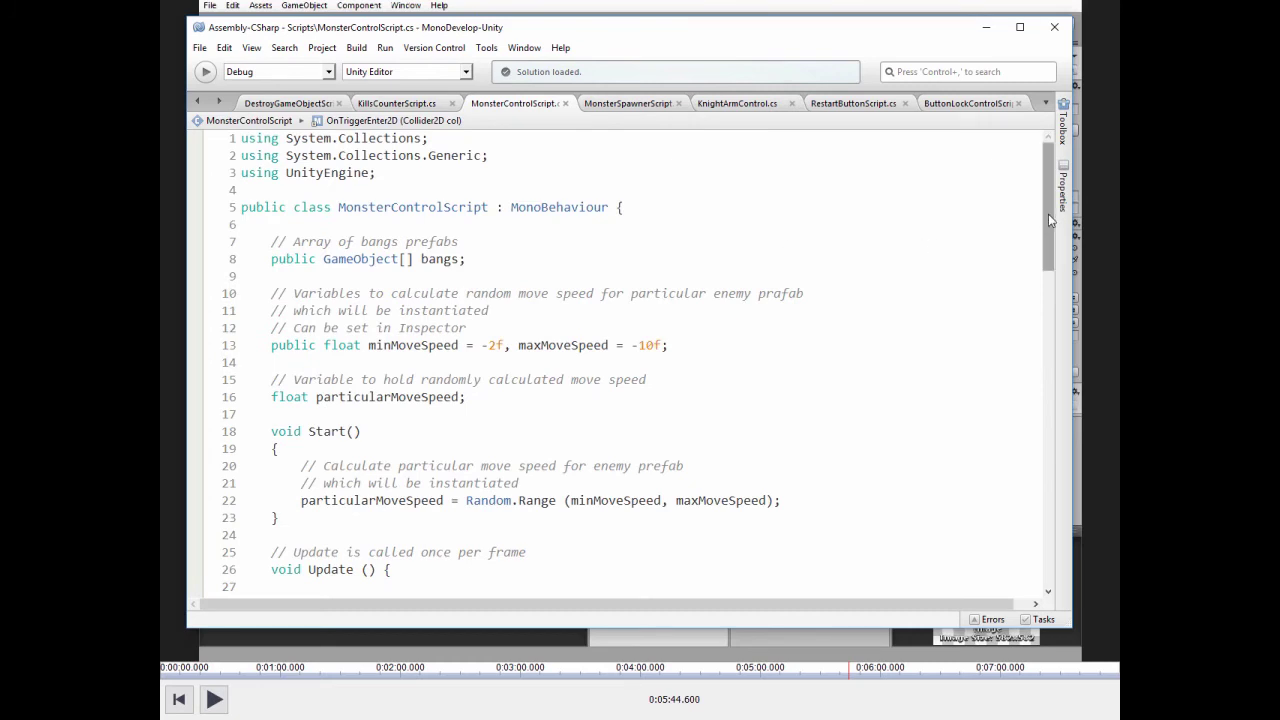
left_click_drag(1048, 214, 1042, 476)
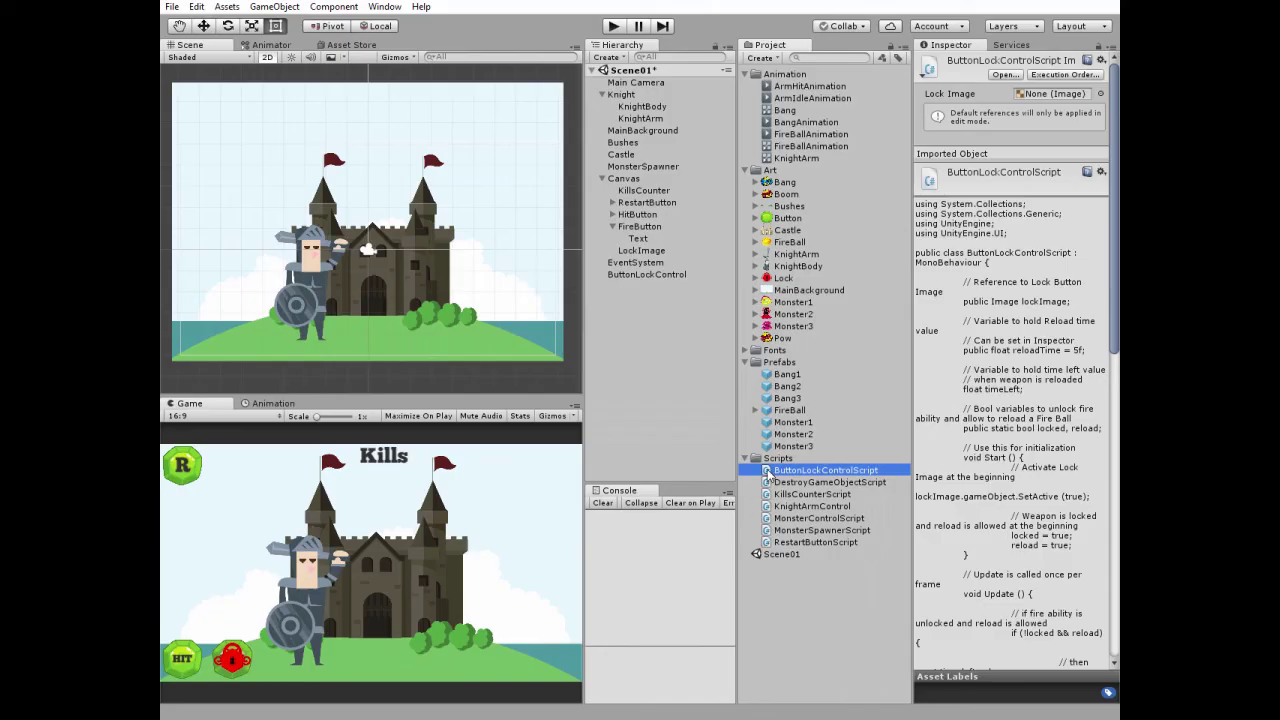
left_click_drag(768, 474, 632, 275)
left_click(633, 277)
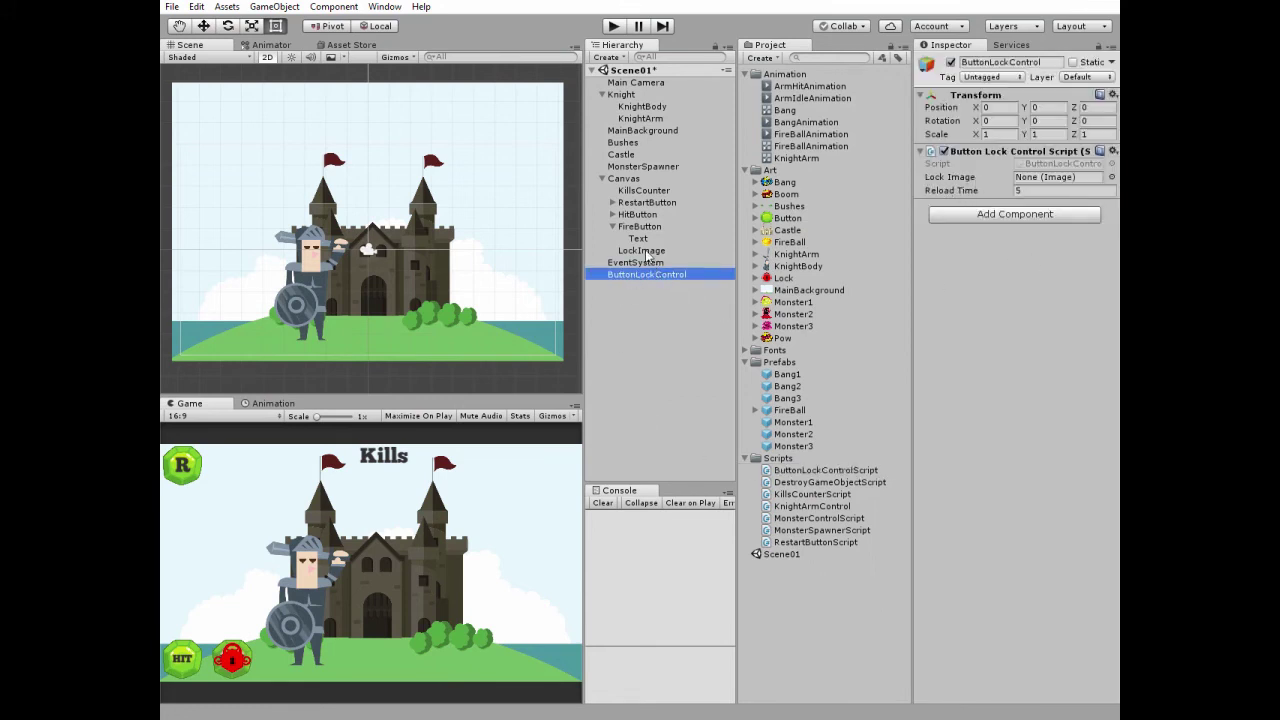
Drag LockImage from the Hierarchy into the Button Lock Control Script's Lock Image field.
left_click_drag(646, 253, 1035, 180)
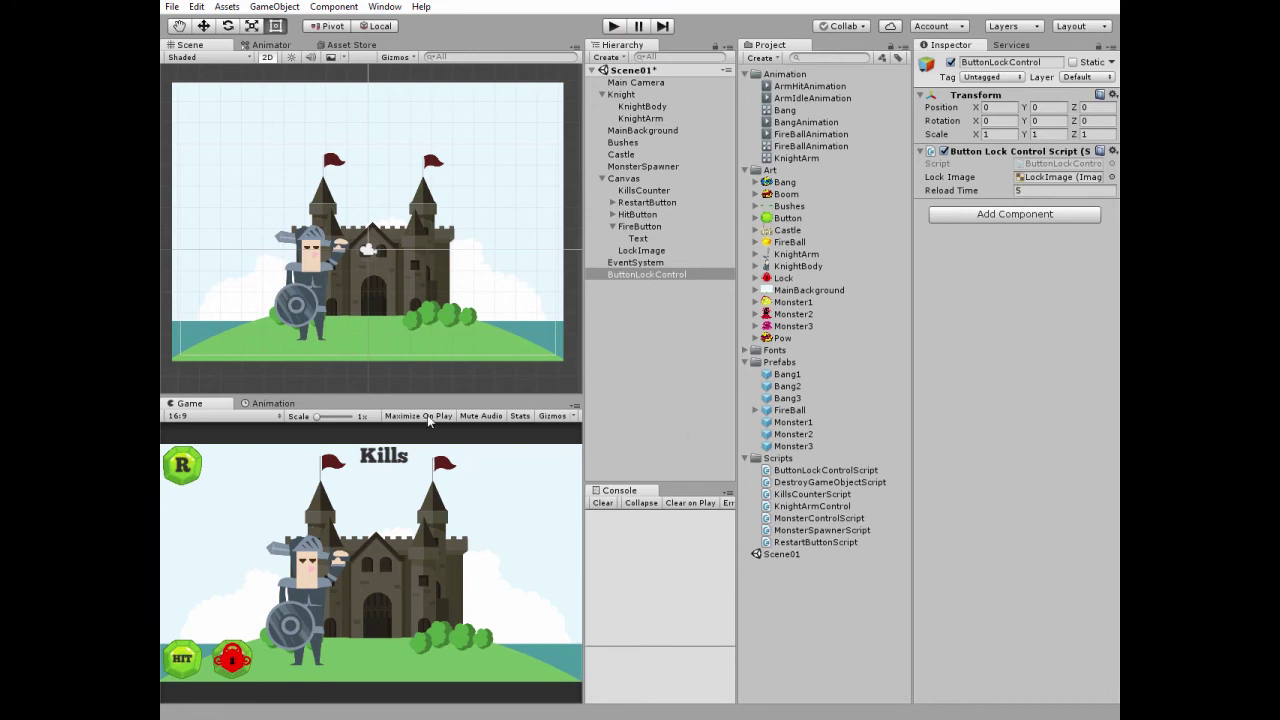
Enter Play mode and strike monsters with HIT until the kill count passes five.
left_click(612, 27)
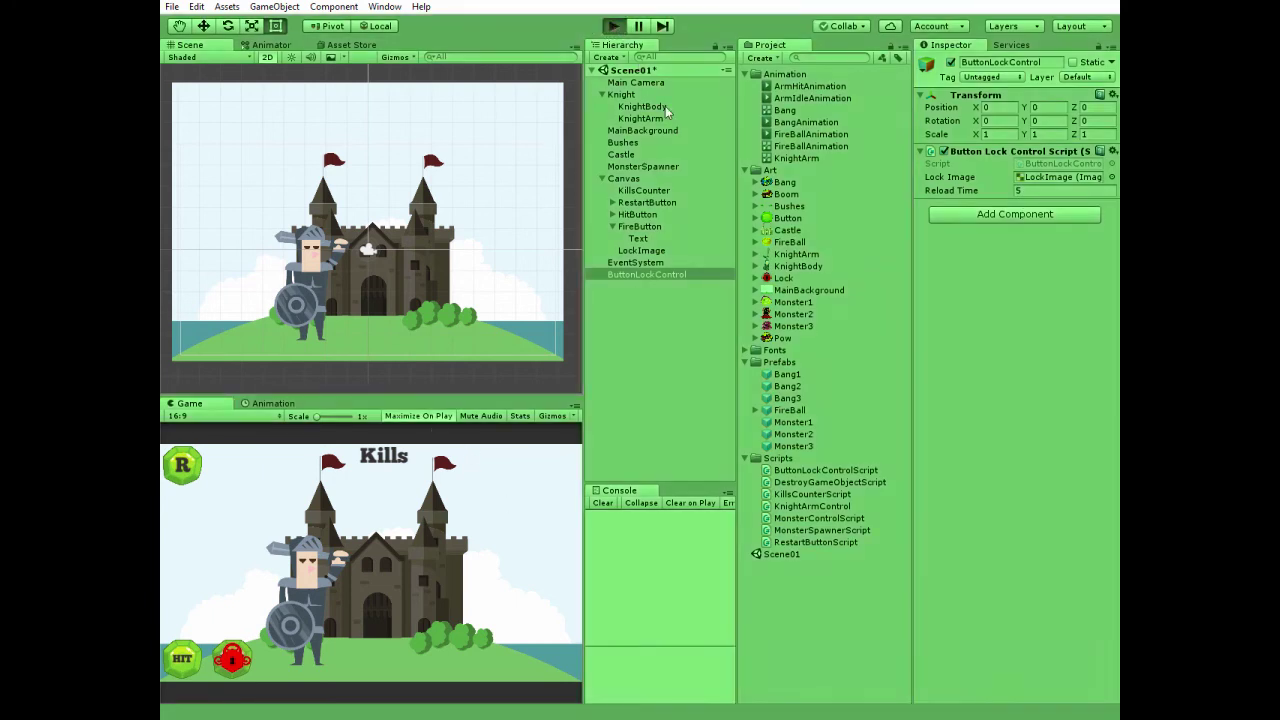
left_click(210, 603)
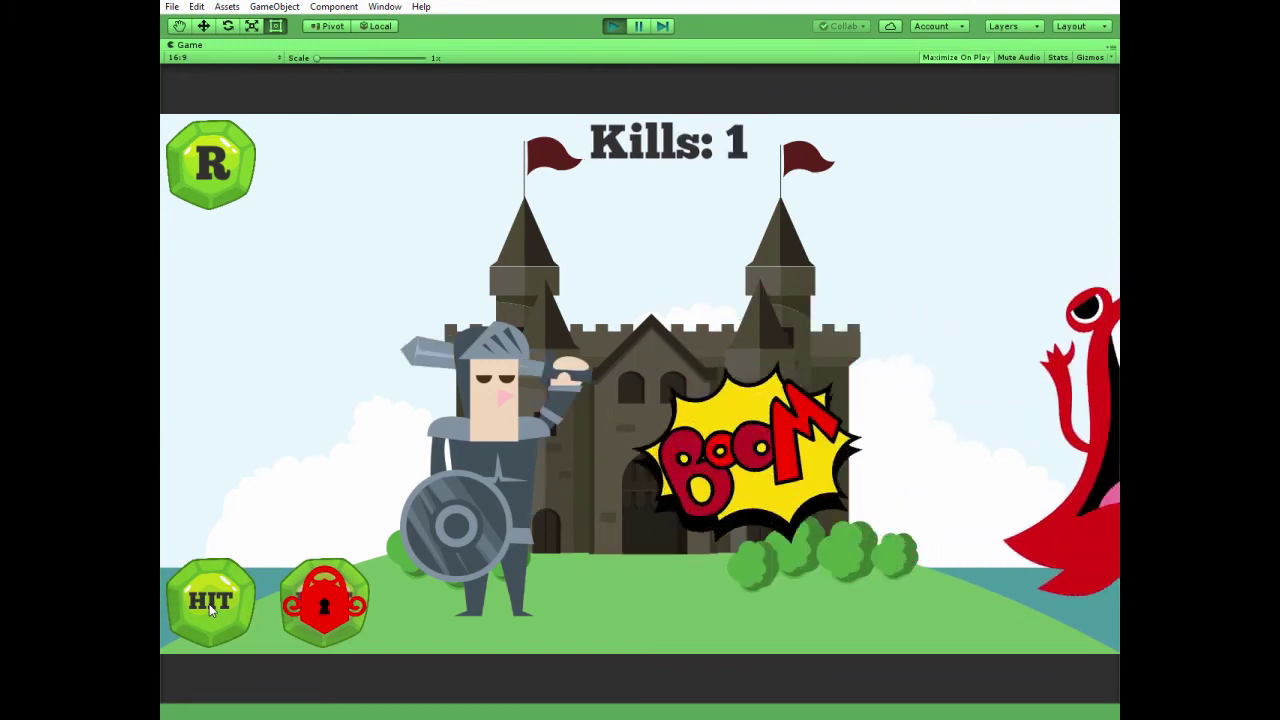
left_click(210, 603)
left_click(210, 603)
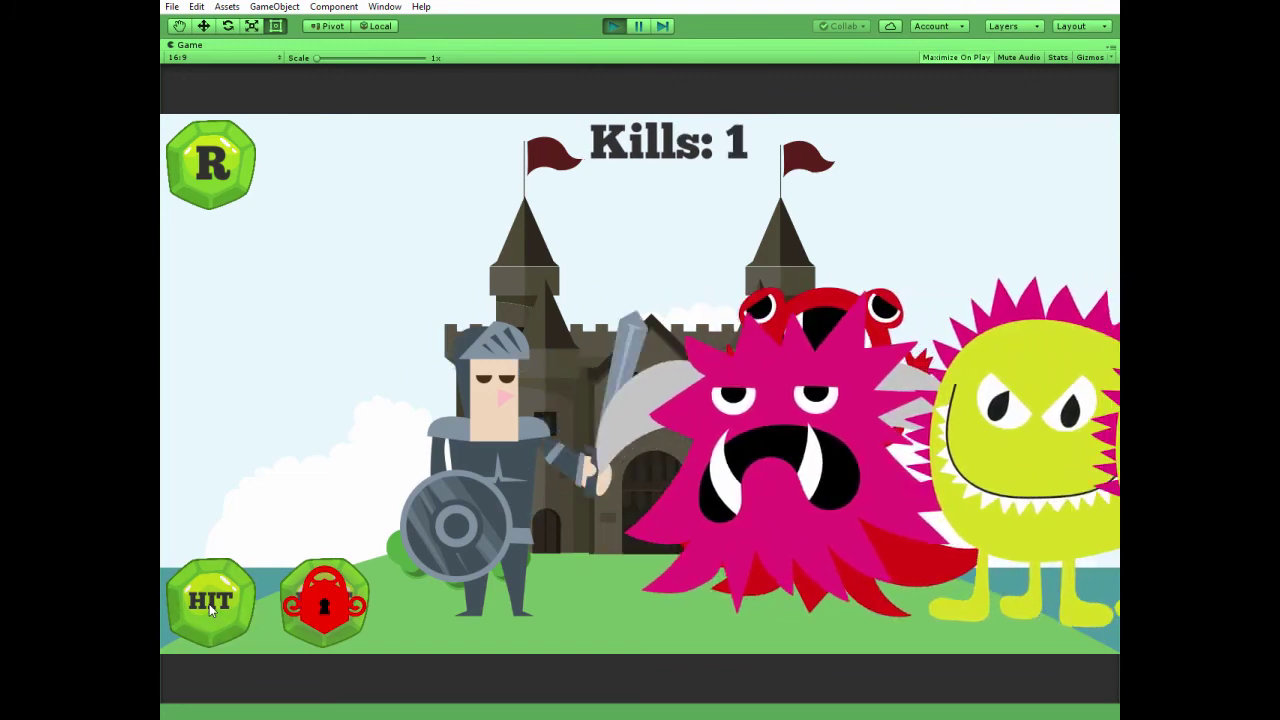
left_click(210, 603)
left_click(211, 605)
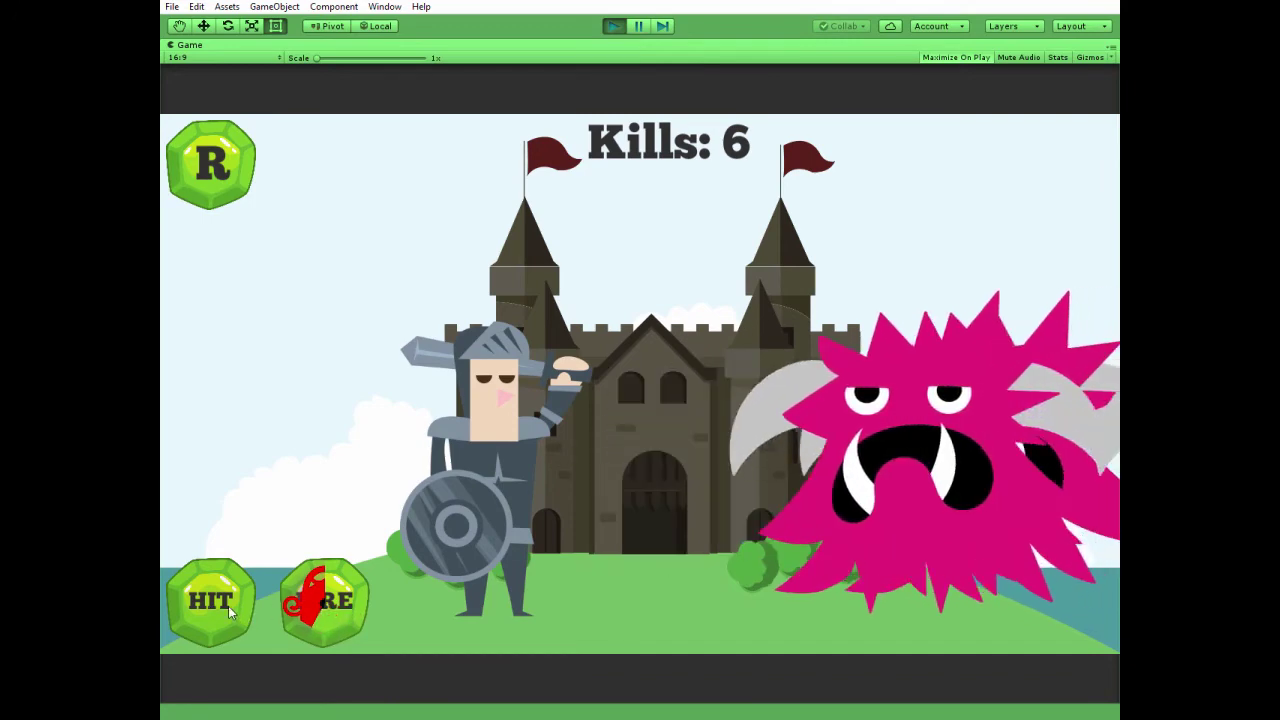
left_click(228, 606)
left_click(228, 606)
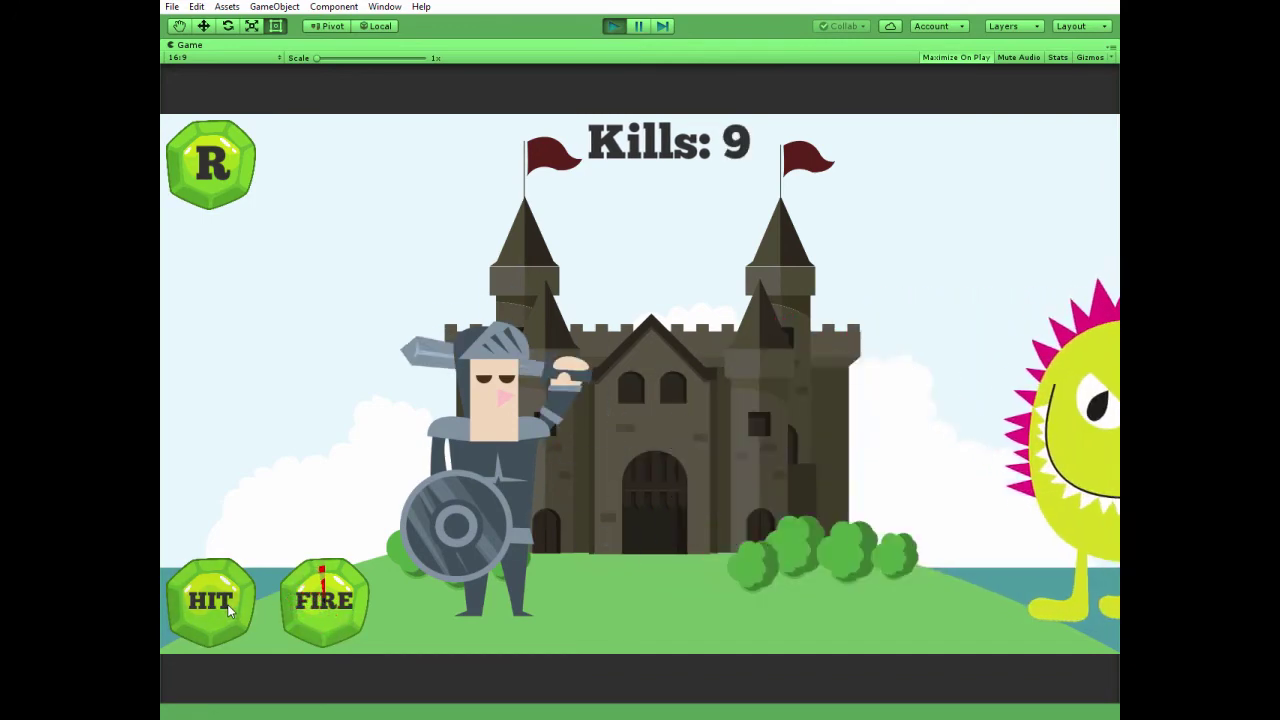
Fire fireballs with the unlocked FIRE button, watch the radial reload, then restart with R.
left_click(335, 624)
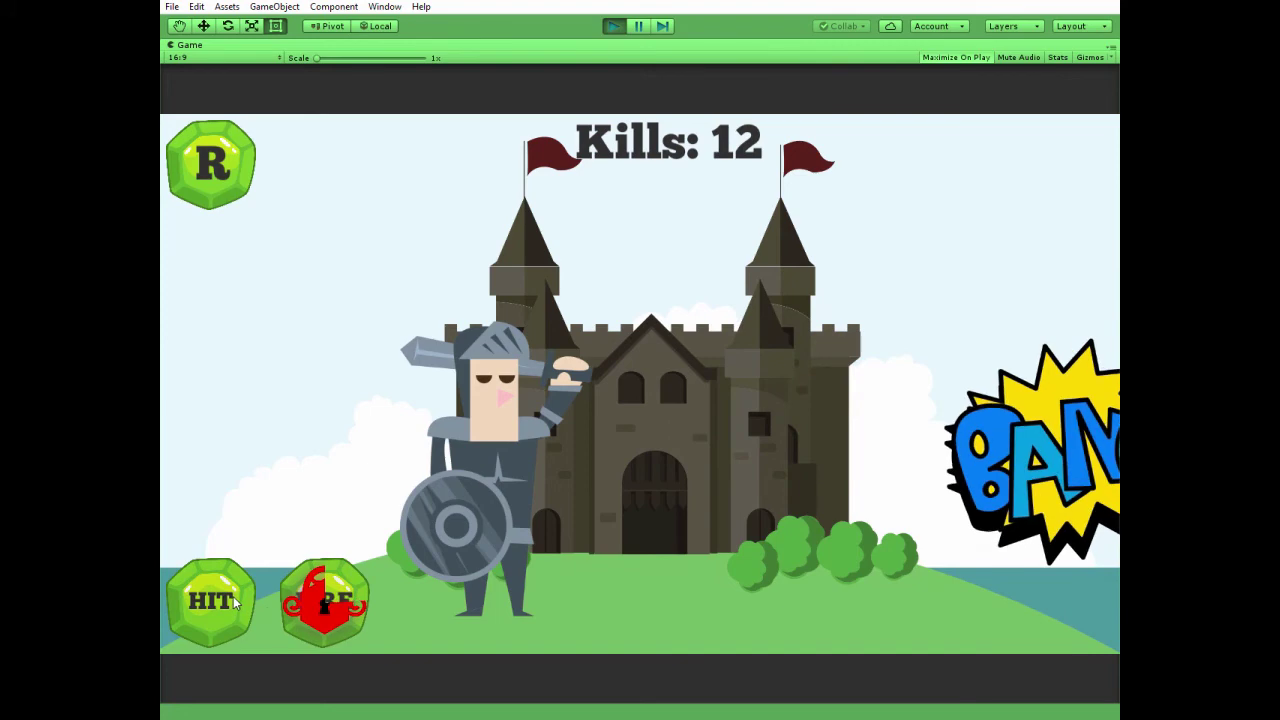
left_click(228, 605)
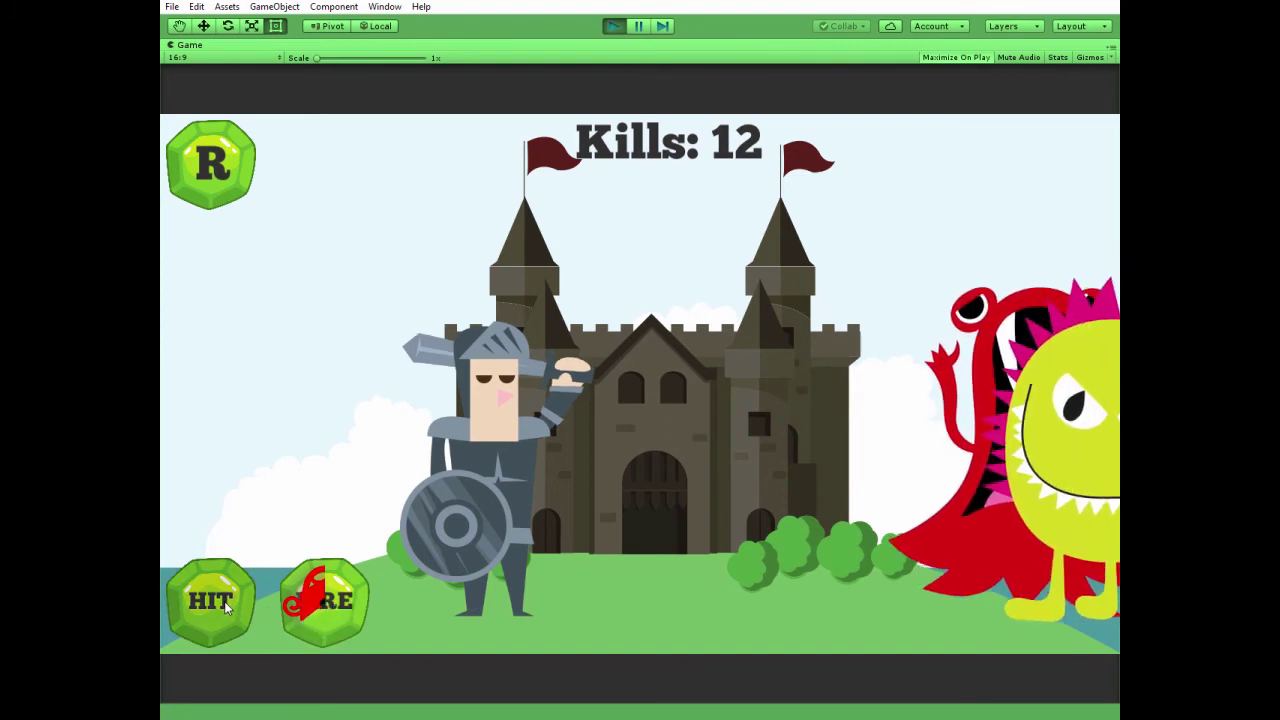
left_click(228, 605)
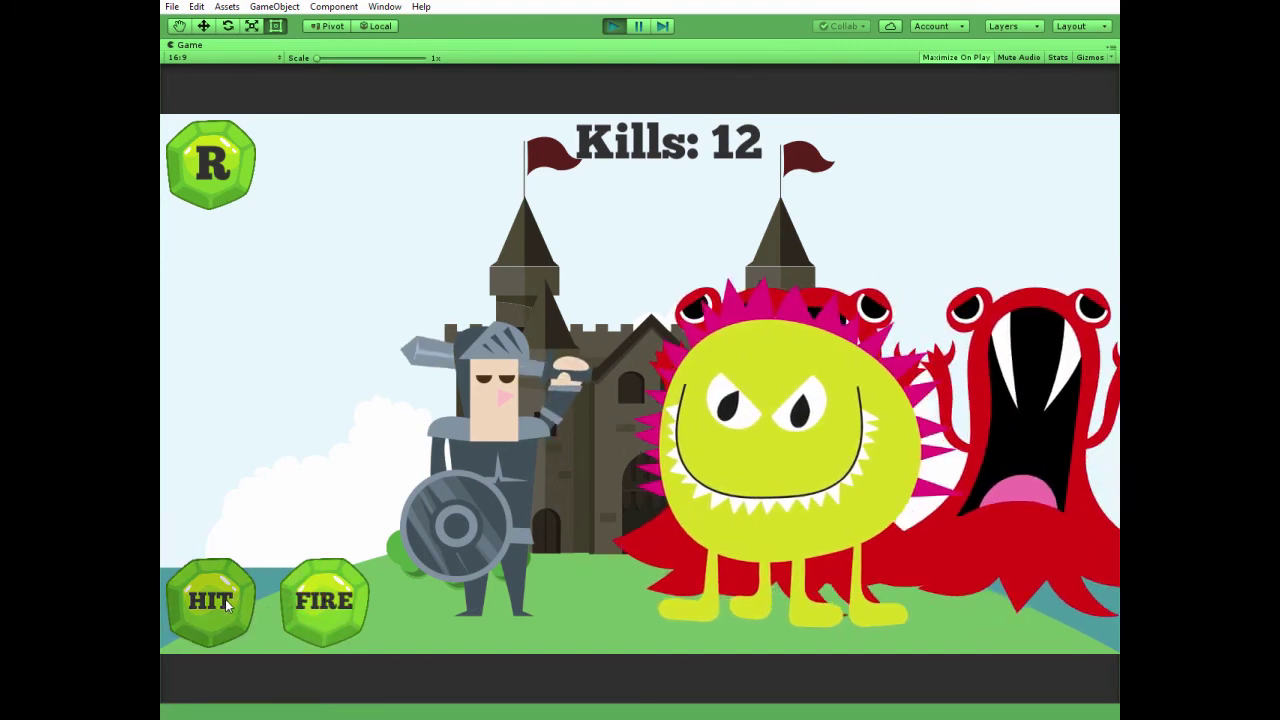
left_click(340, 605)
left_click(351, 605)
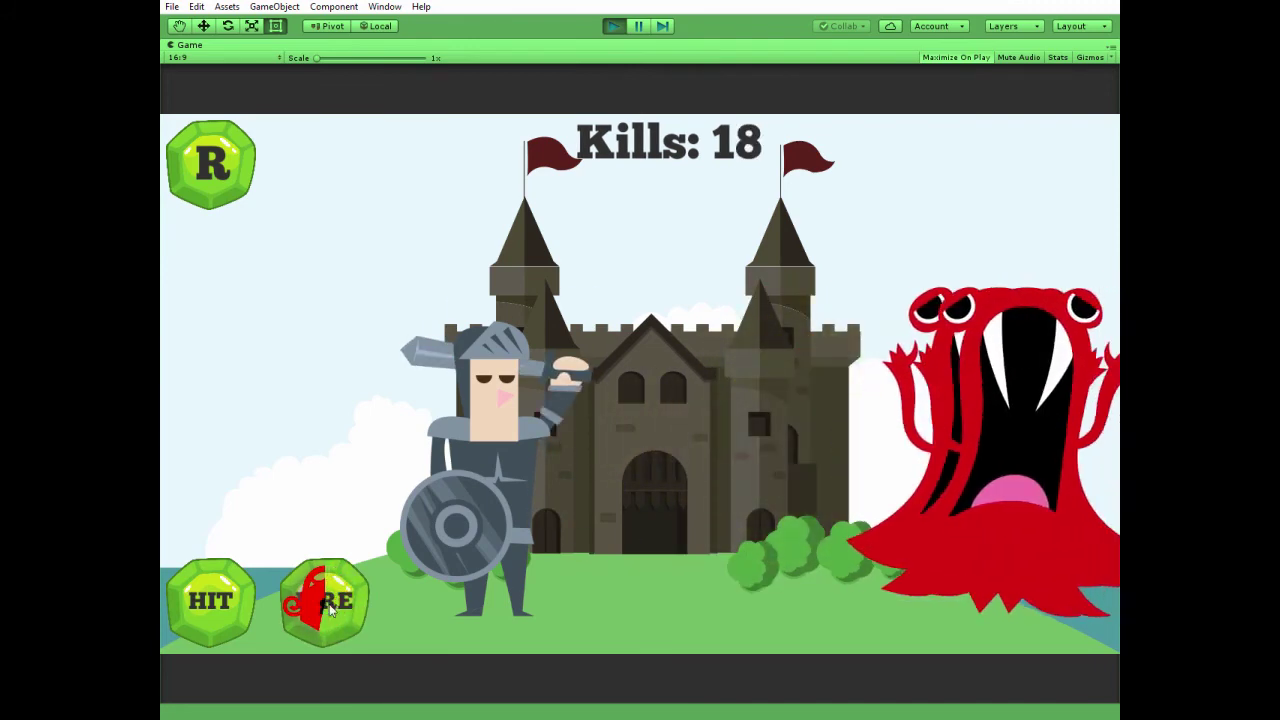
left_click(228, 603)
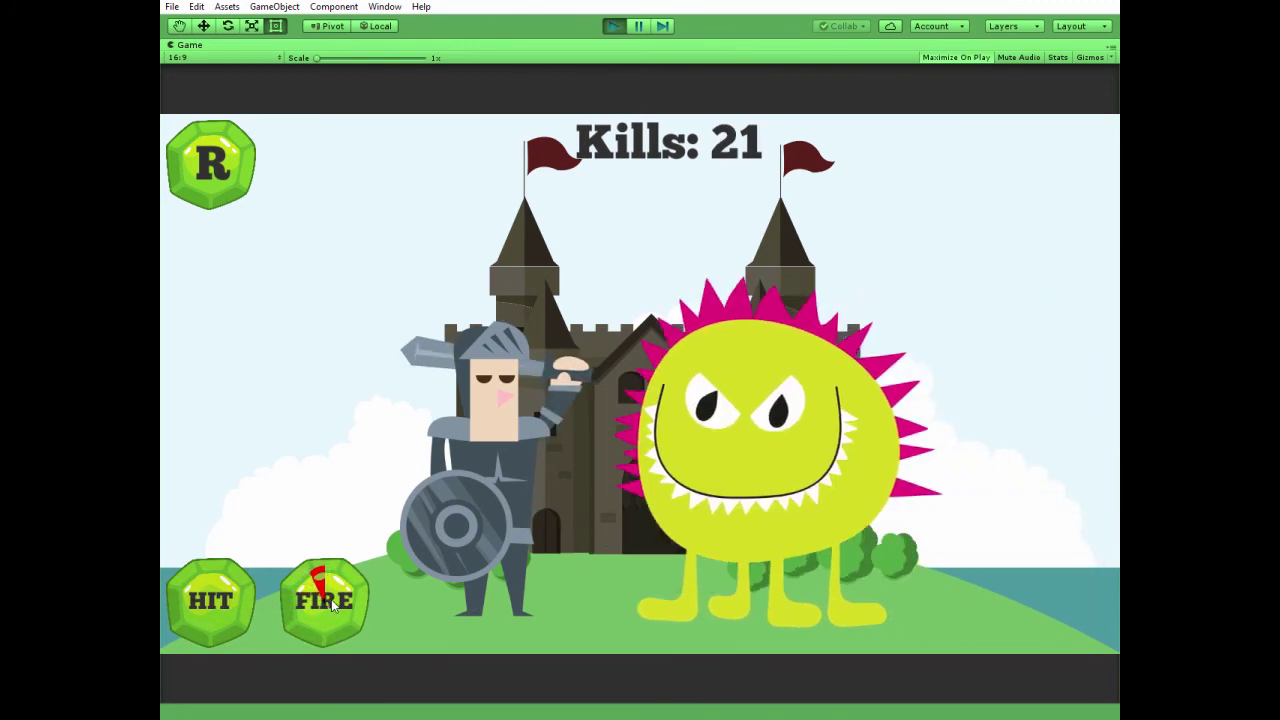
left_click(233, 145)
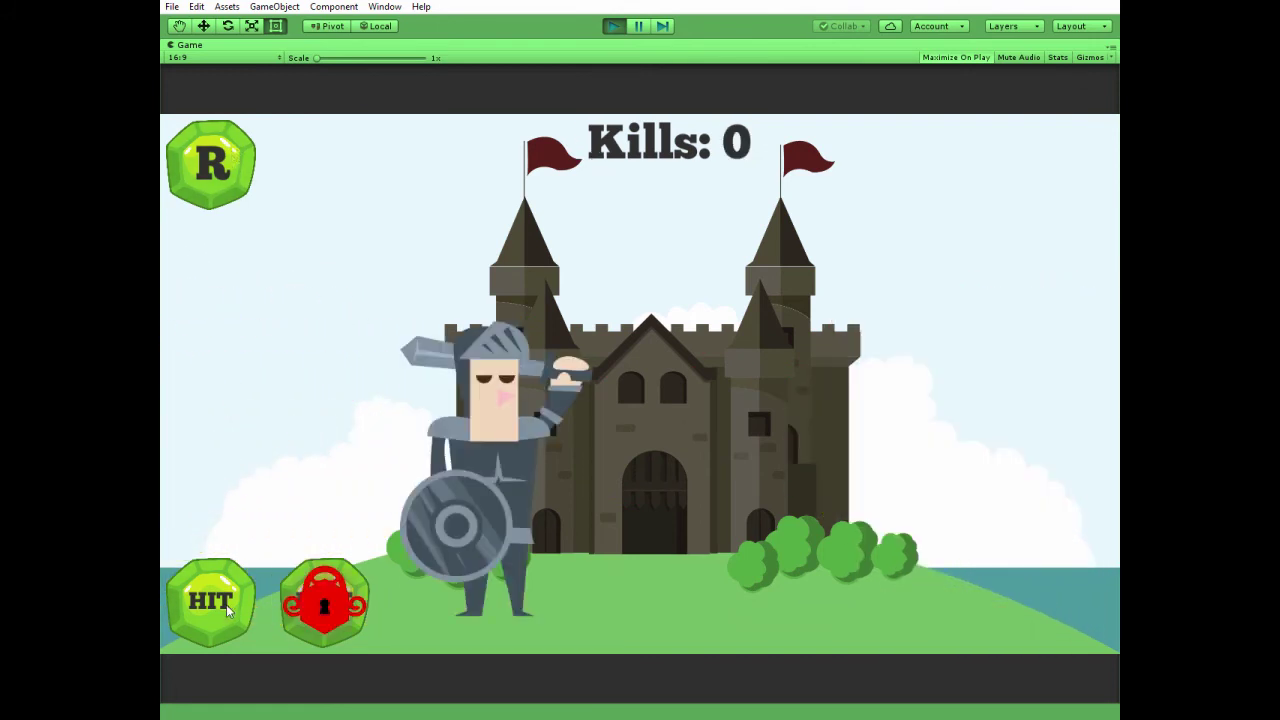
left_click(212, 602)
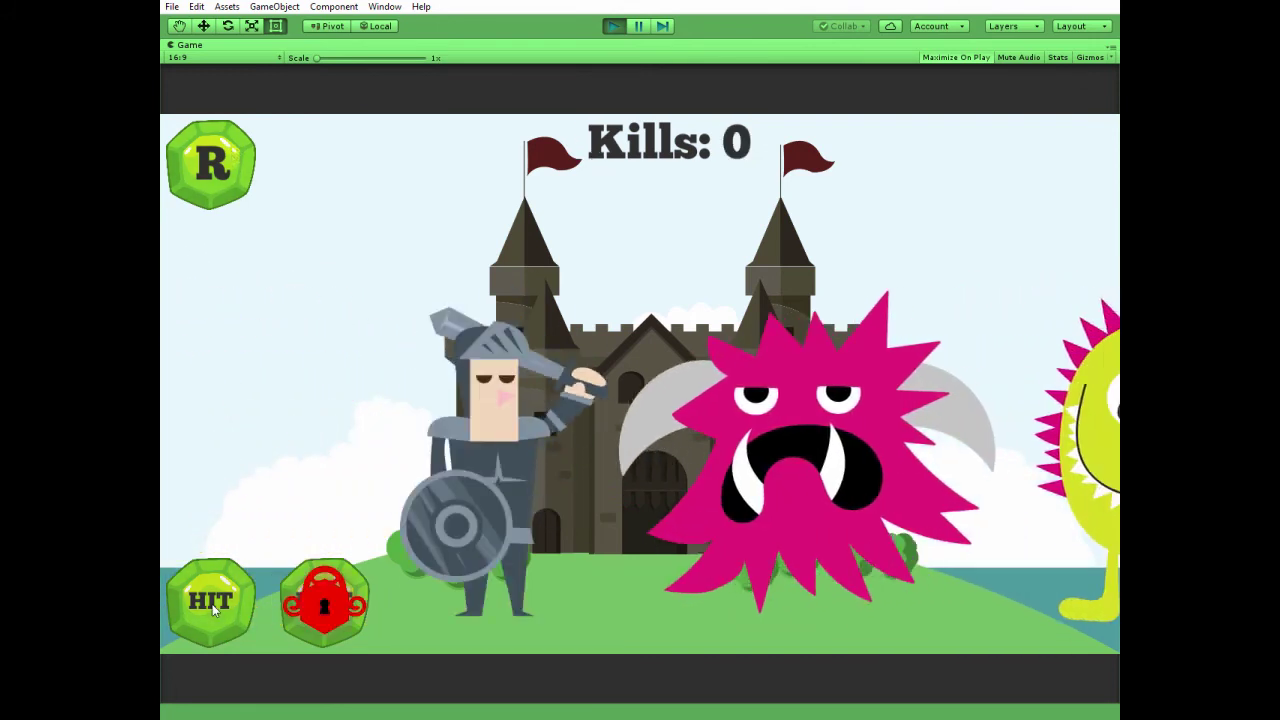